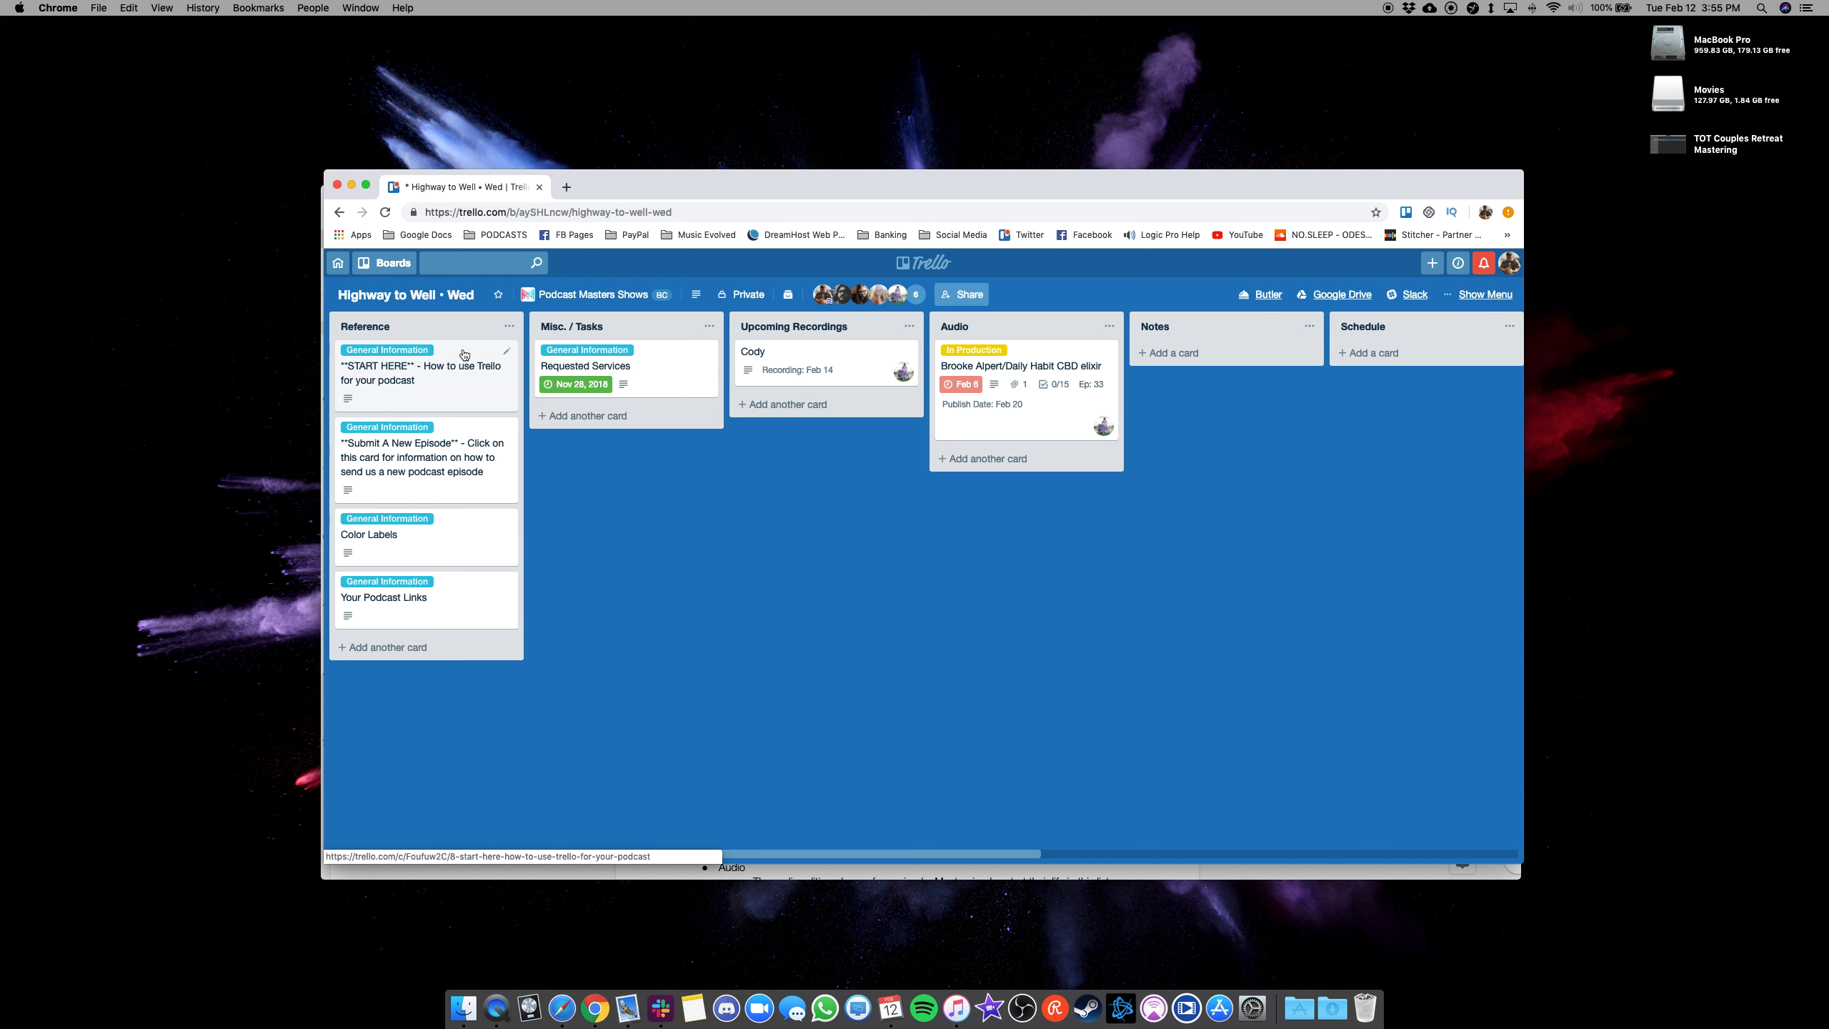
# Step: Rename the "Misc. / Tasks" list to "Tasks"
pyautogui.click(595, 328)
pyautogui.press('Right')
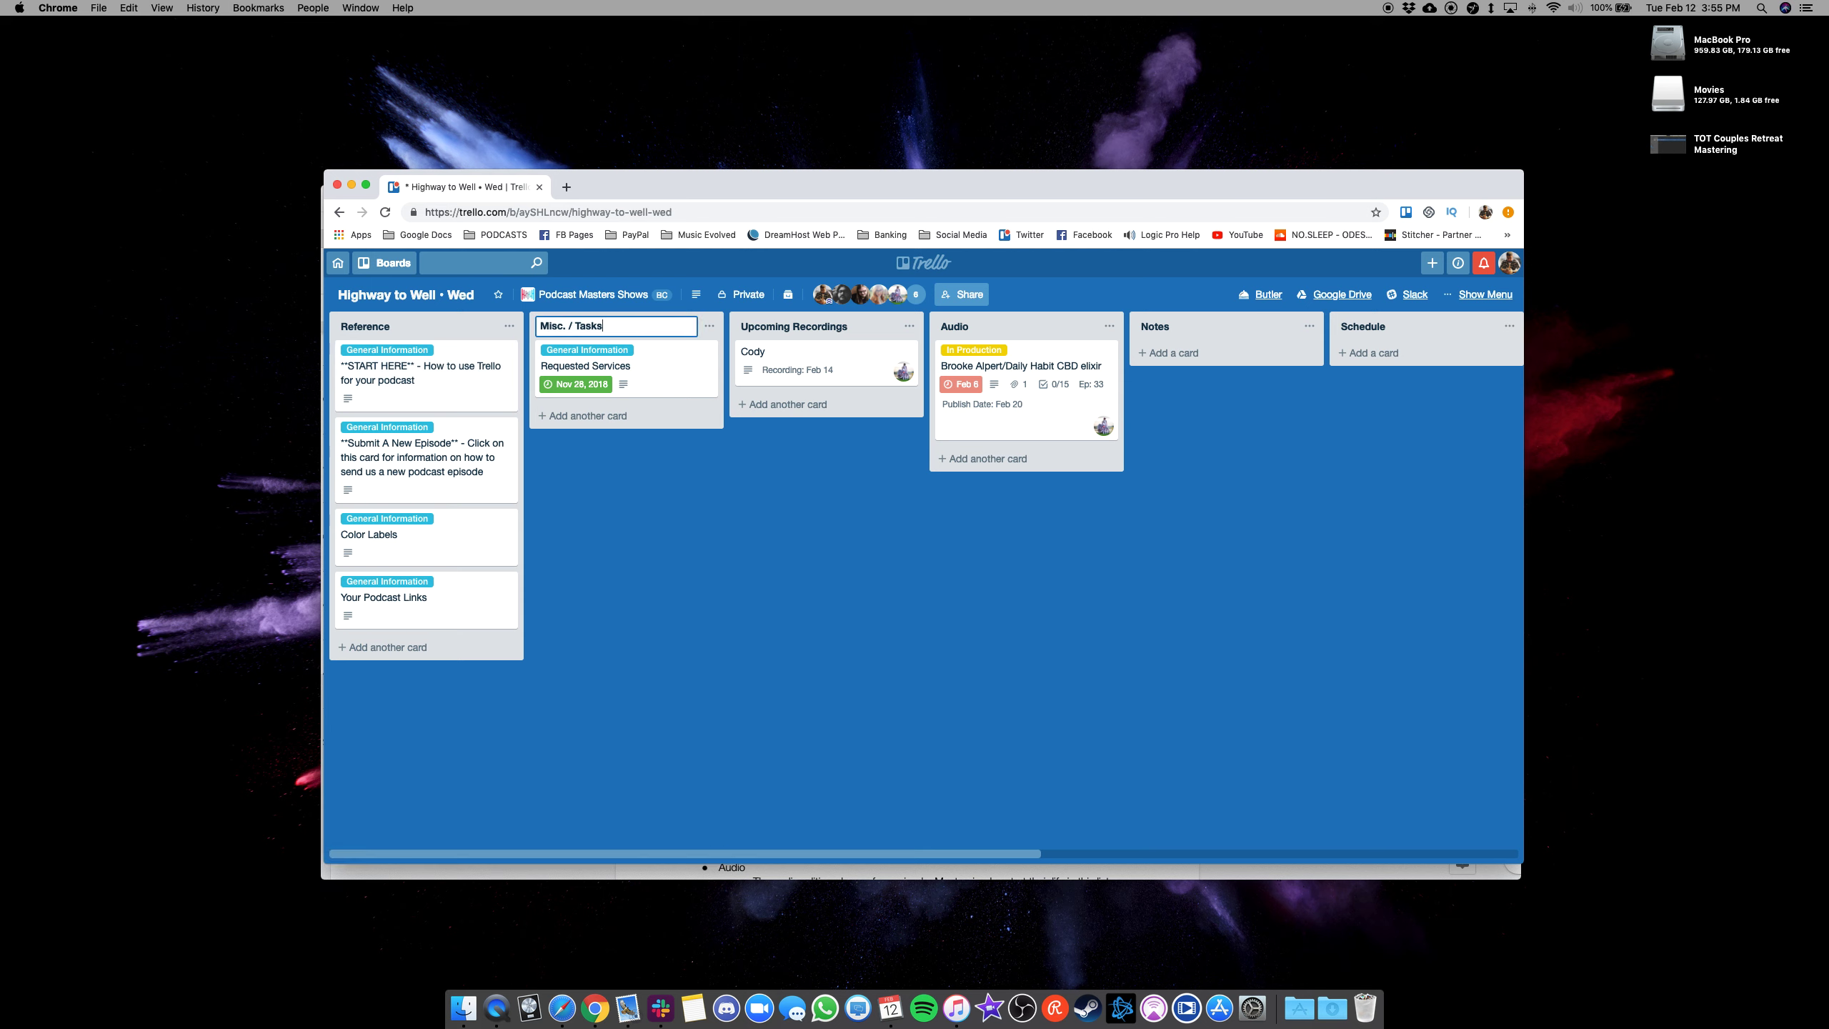
pyautogui.press('BackSpace')
pyautogui.press('BackSpace')
pyautogui.press('BackSpace')
pyautogui.press('BackSpace')
pyautogui.press('BackSpace')
pyautogui.press('BackSpace')
pyautogui.press('BackSpace')
pyautogui.press('BackSpace')
pyautogui.press('Return')
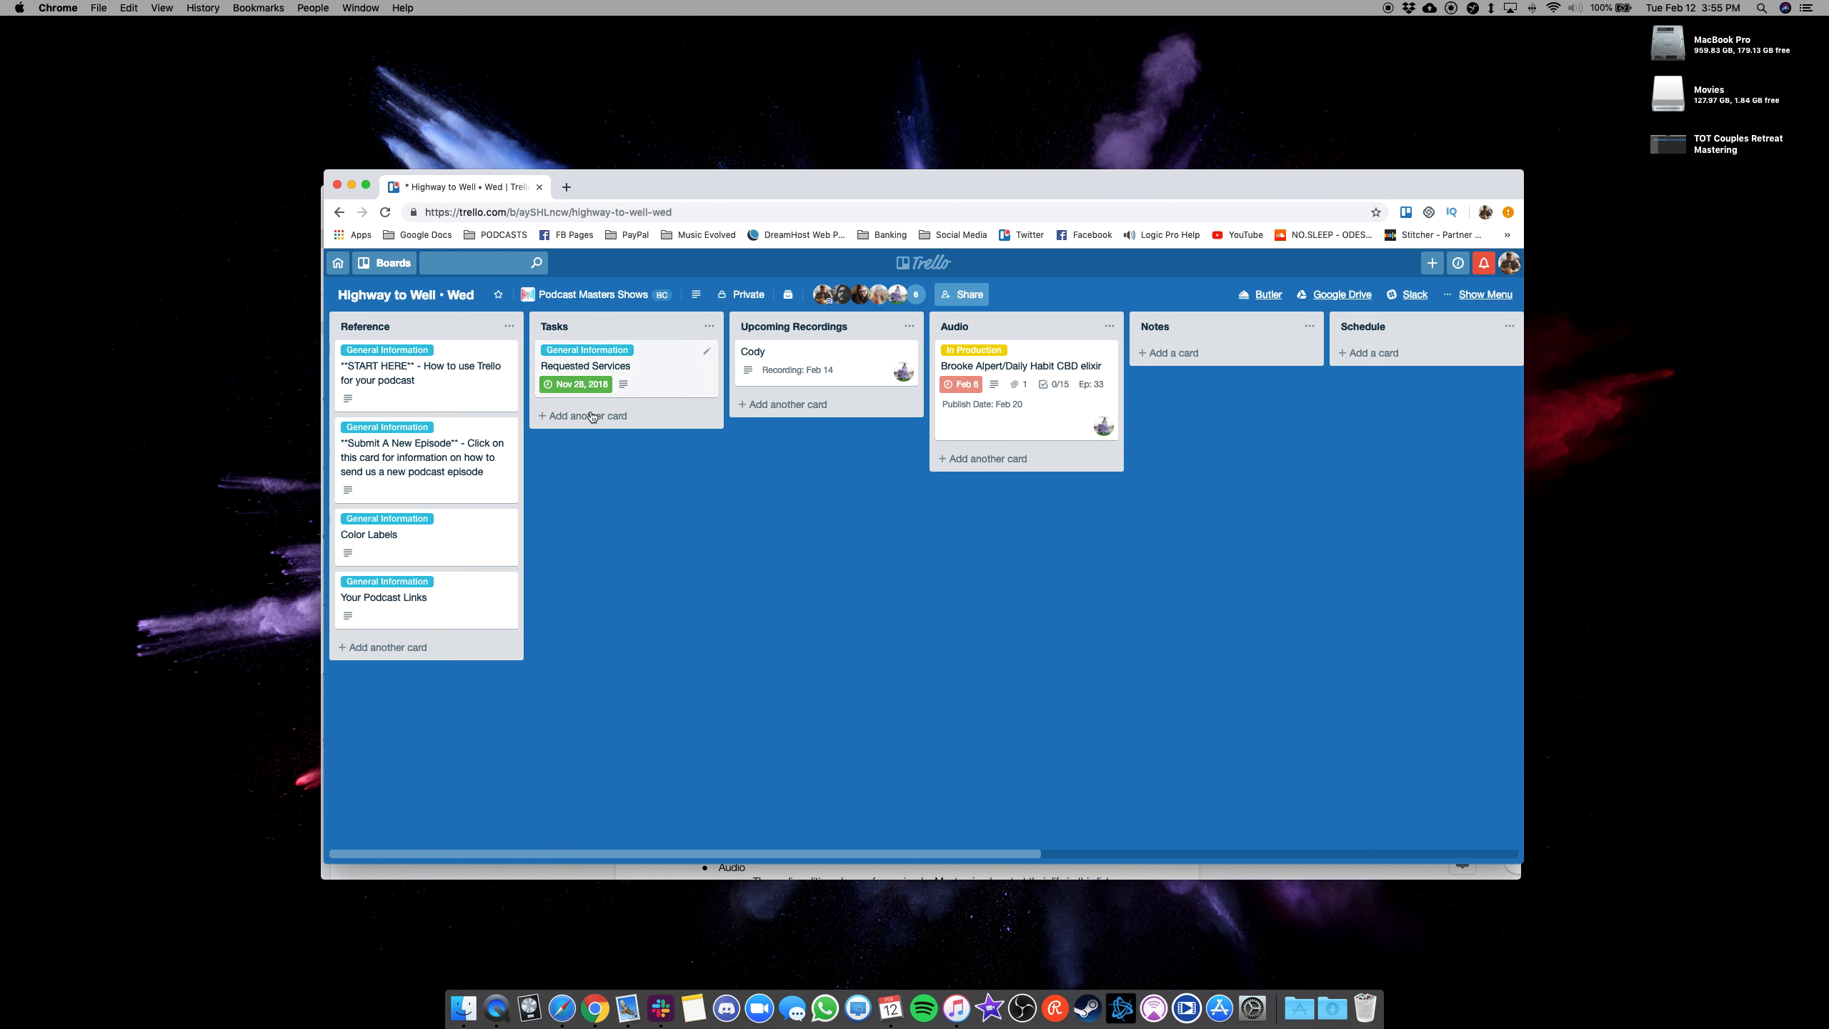
# Step: Add a list titled "Client Information" after the Published list at the end of the board
pyautogui.hscroll(10, 769, 559)
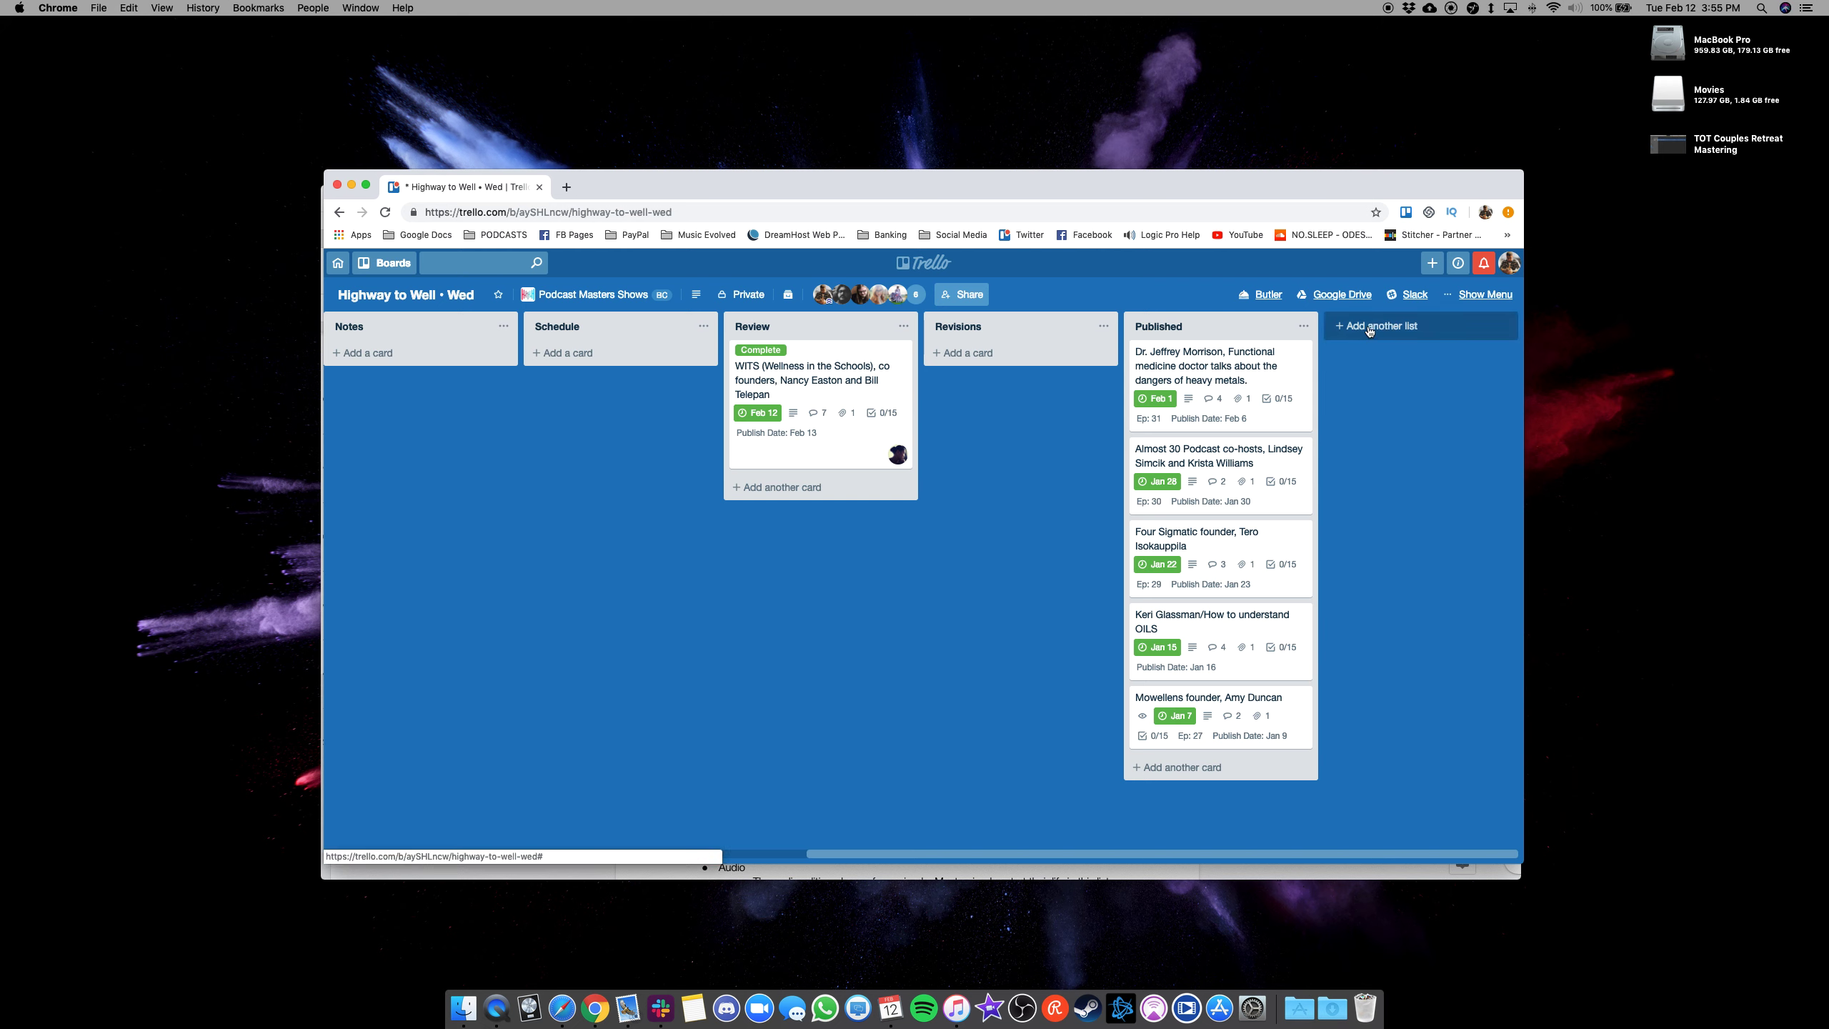
pyautogui.click(1369, 331)
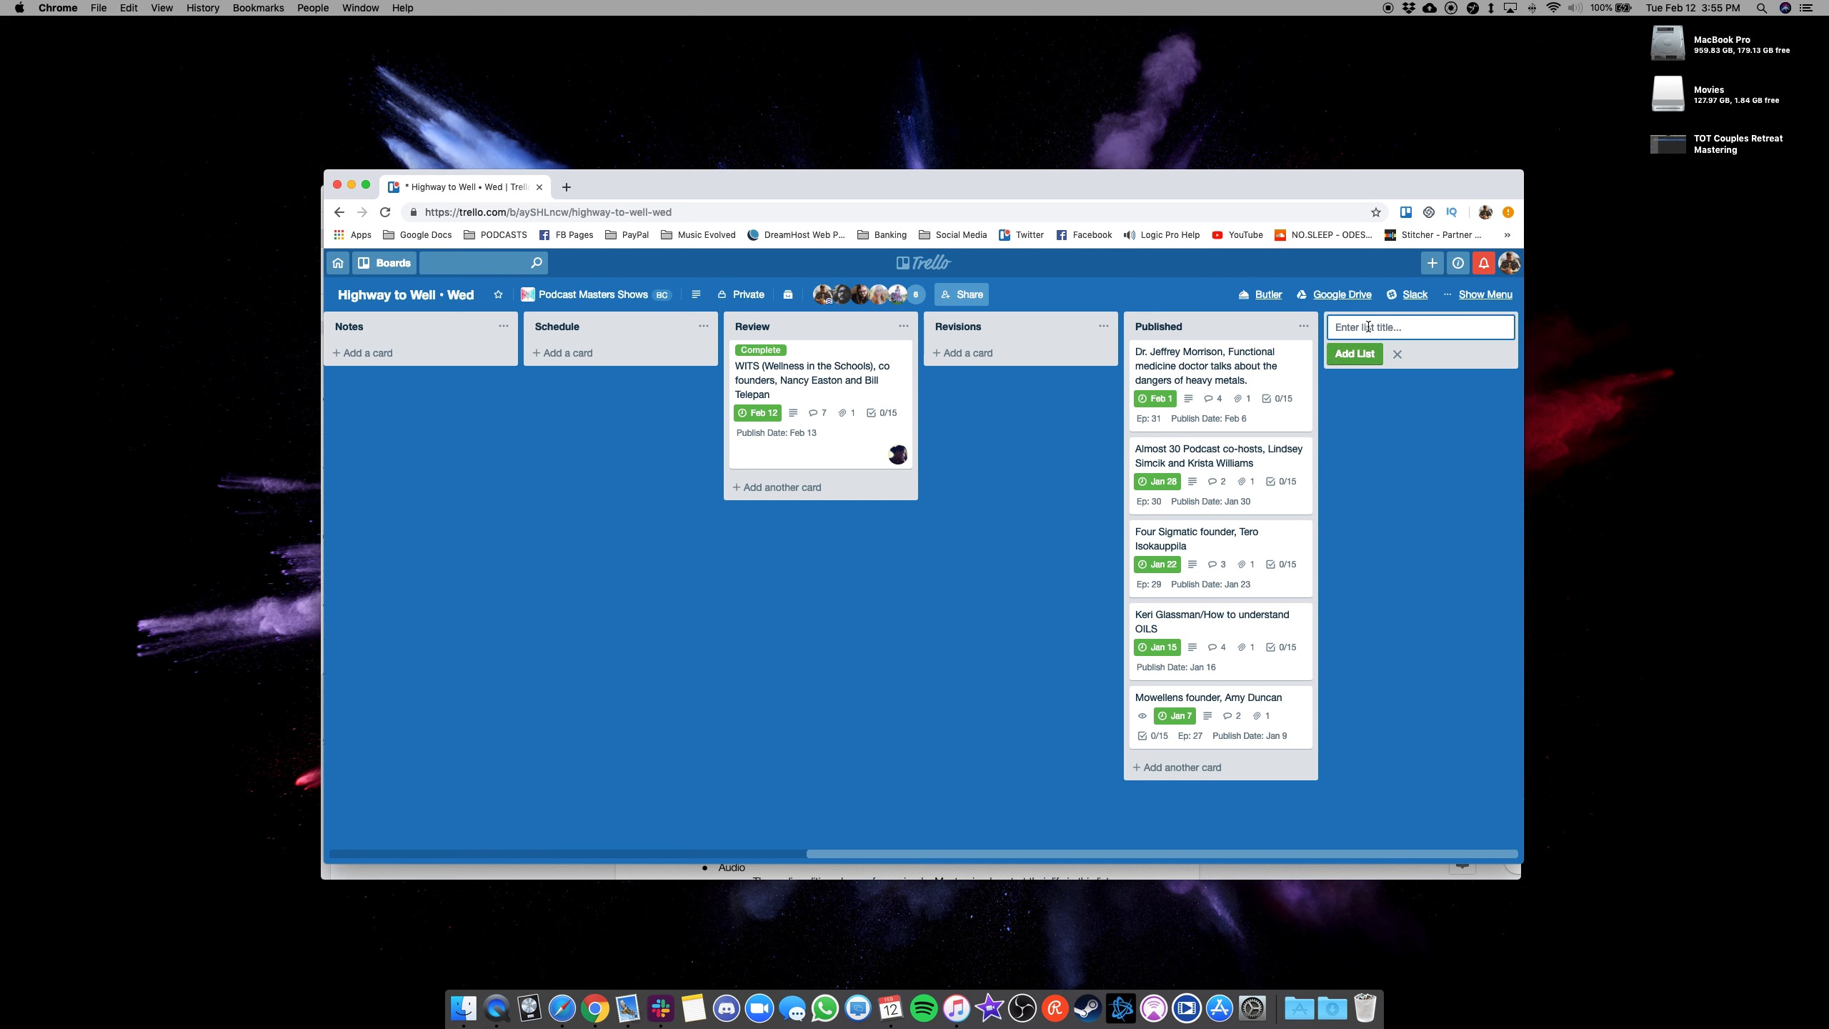
pyautogui.write('Client Information')
pyautogui.press('Return')
pyautogui.press('Escape')
# Step: Rename the Client Information list to "Show Information" and move it between the Reference and Tasks lists
pyautogui.click(1203, 323)
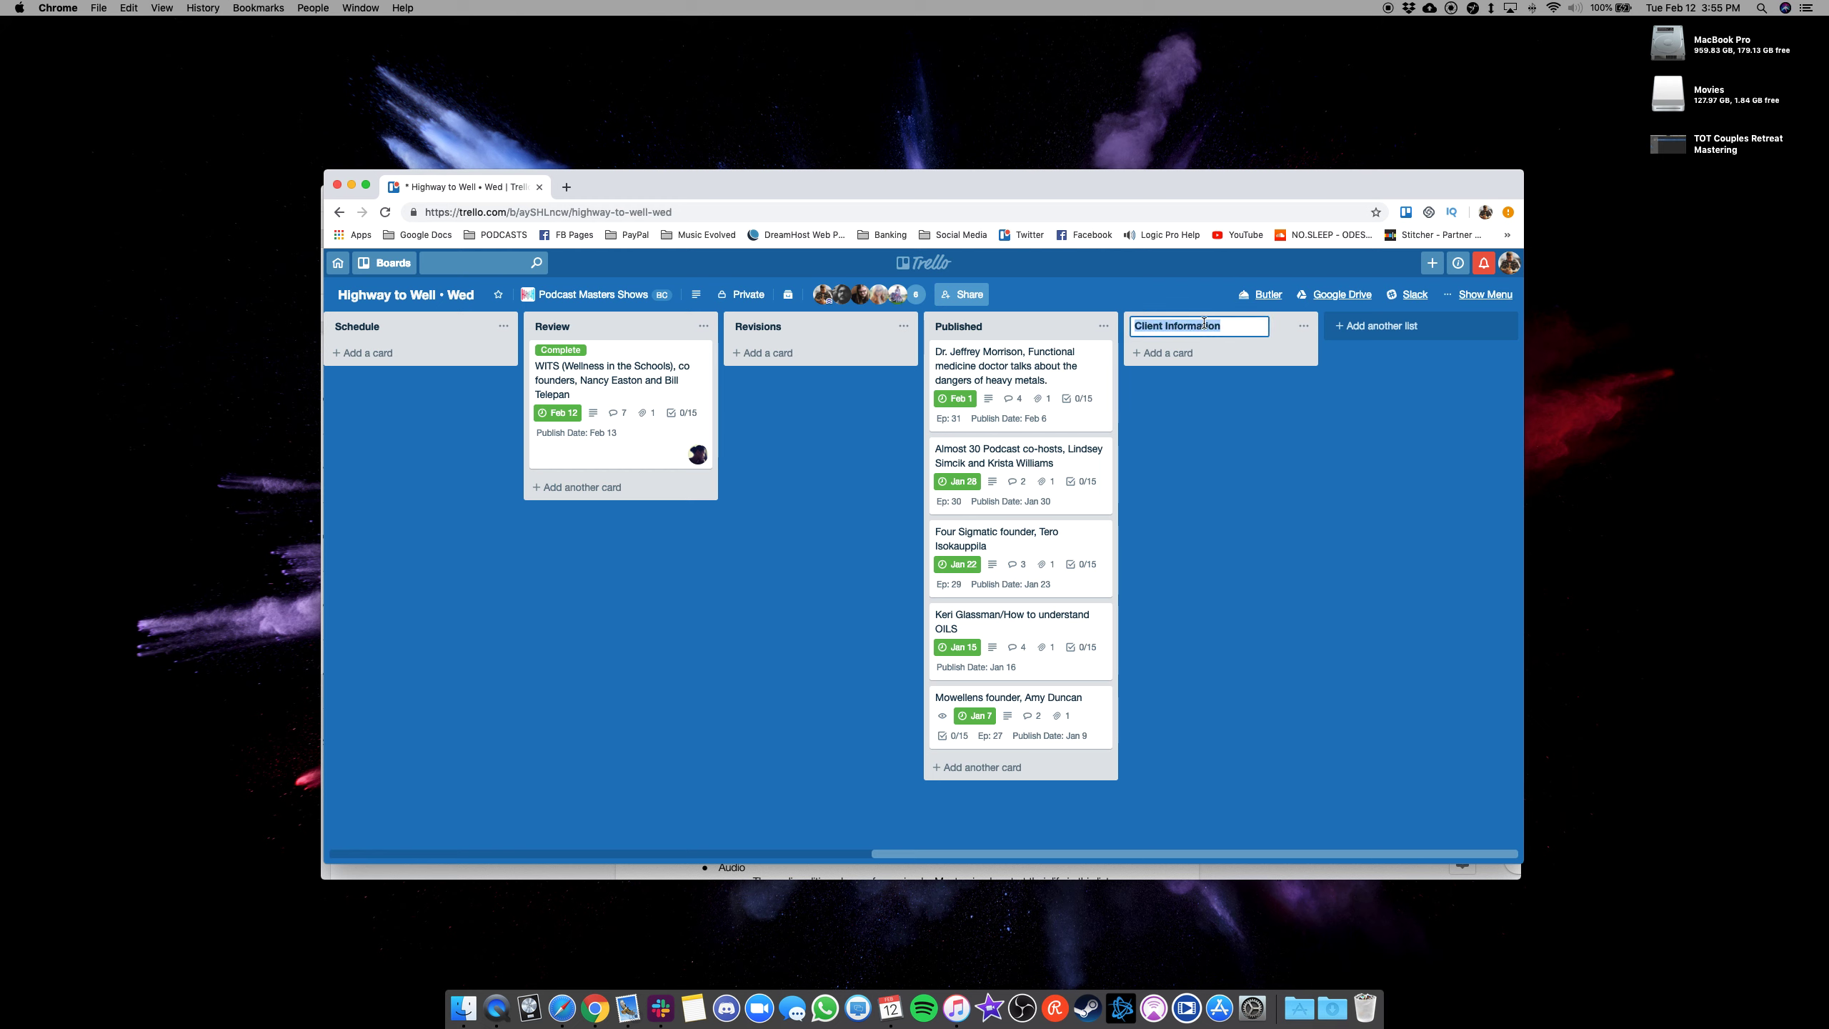
pyautogui.write('Show Information')
pyautogui.press('Return')
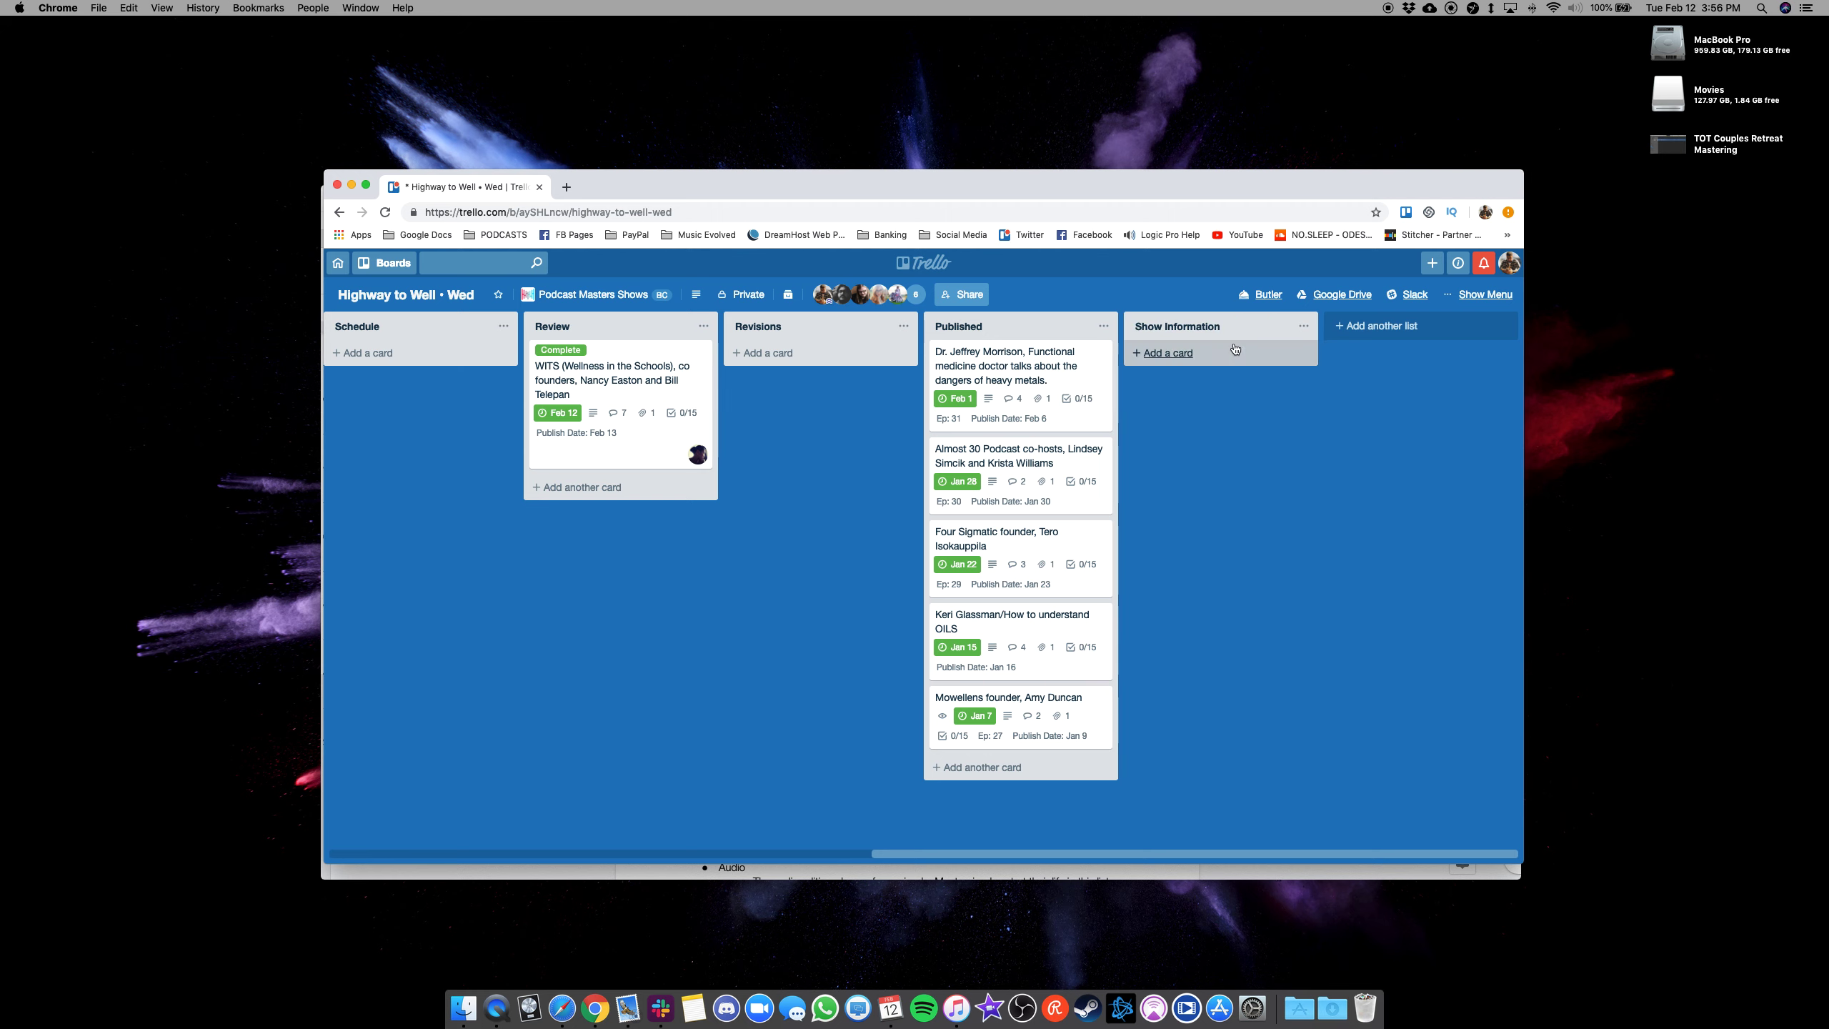
pyautogui.moveTo(1183, 330); pyautogui.dragTo(495, 331)
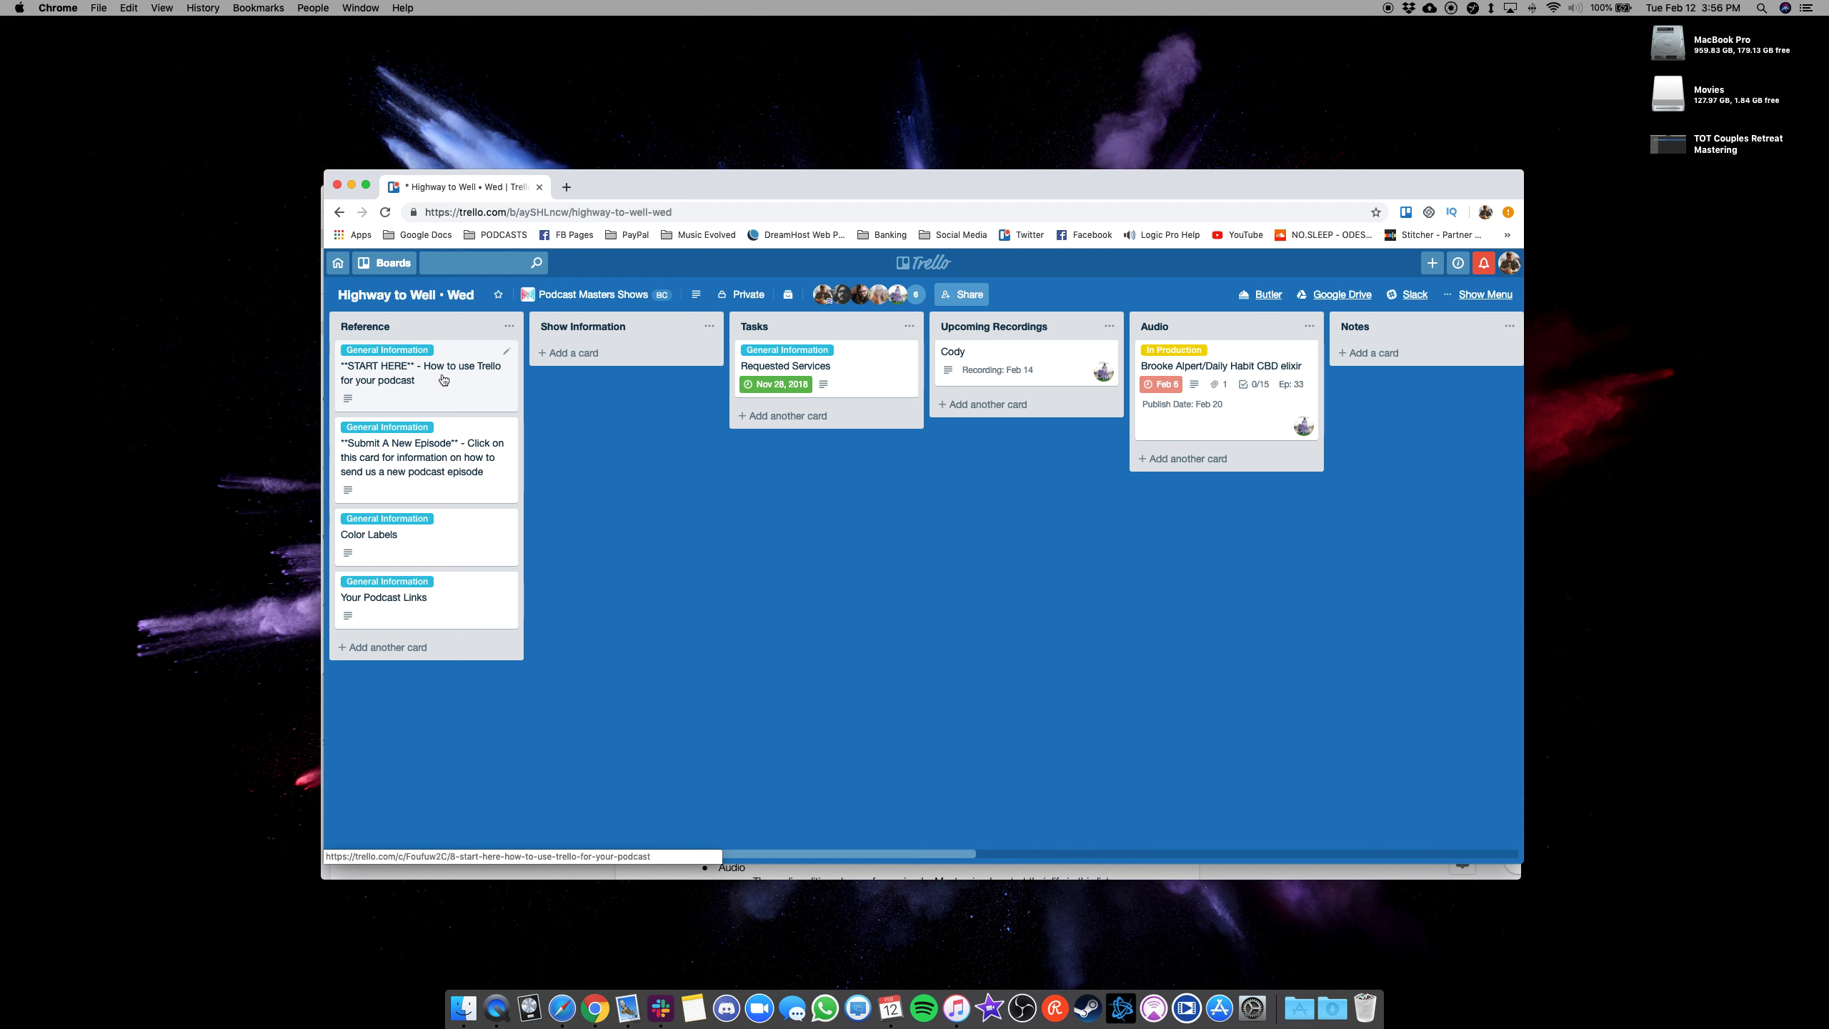
# Step: Archive the "START HERE" card in the Reference list
pyautogui.press('c')
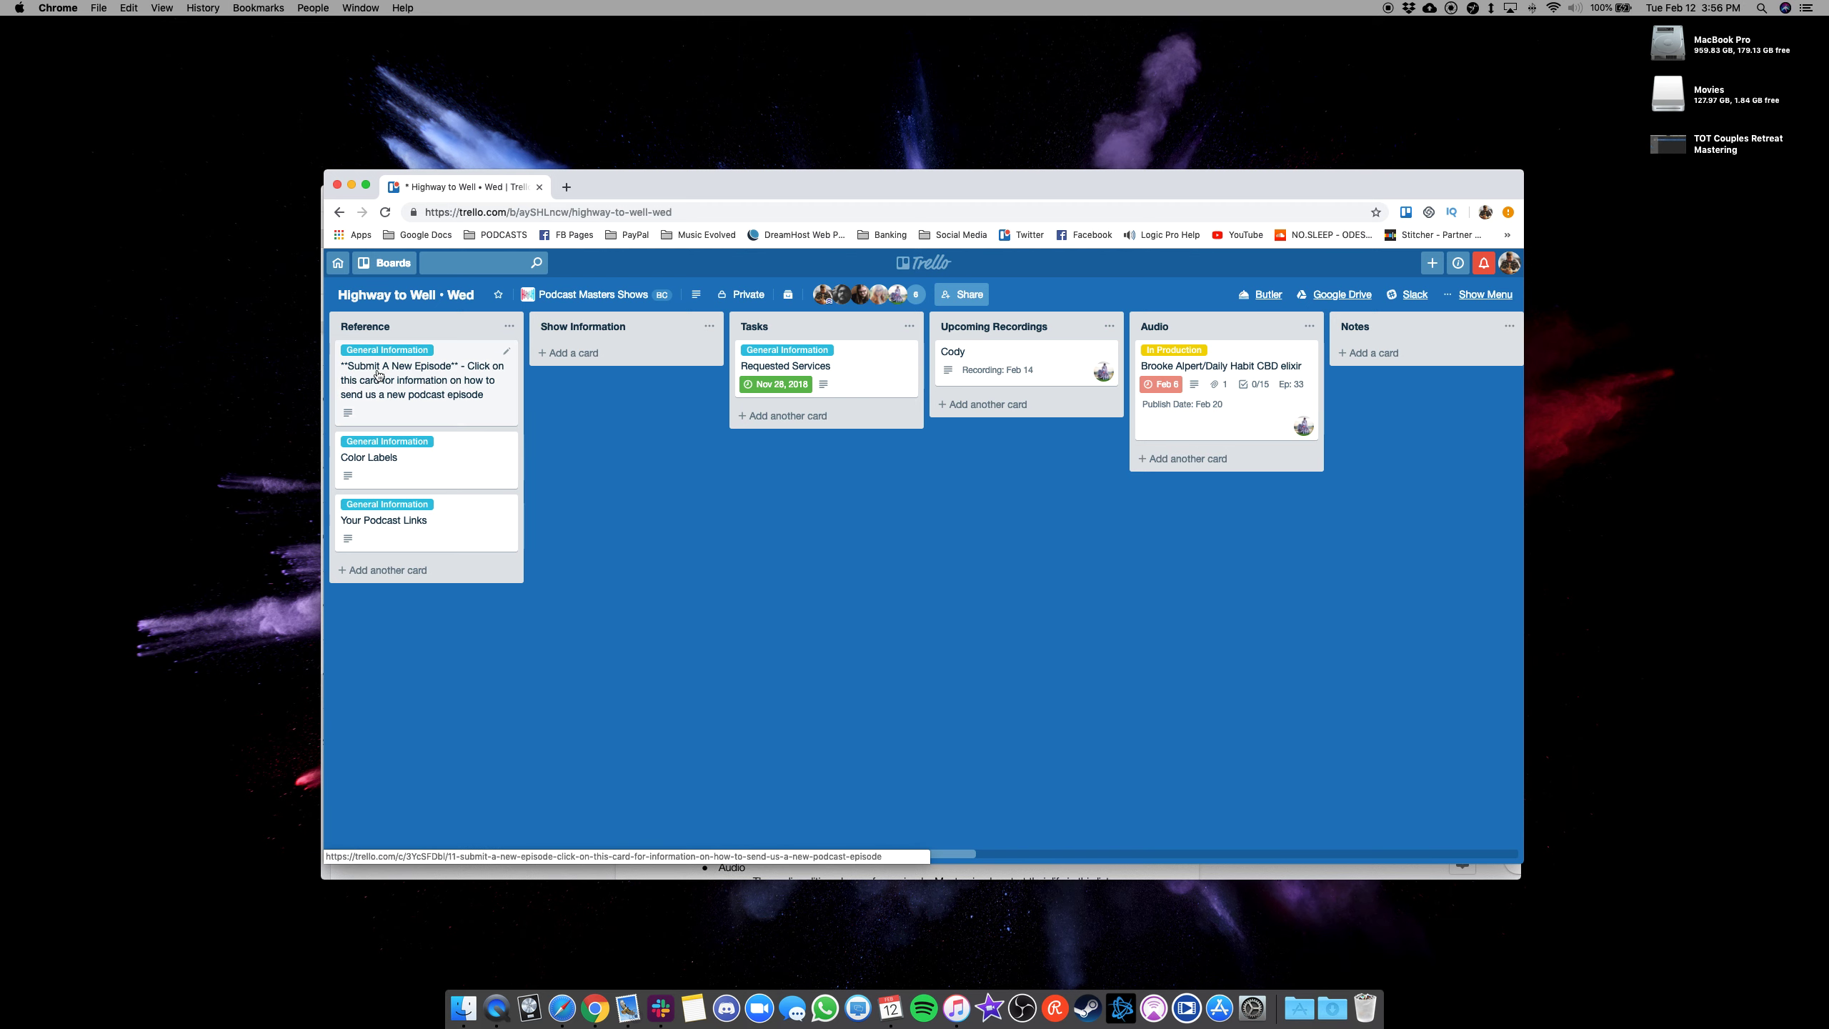
pyautogui.click(377, 375)
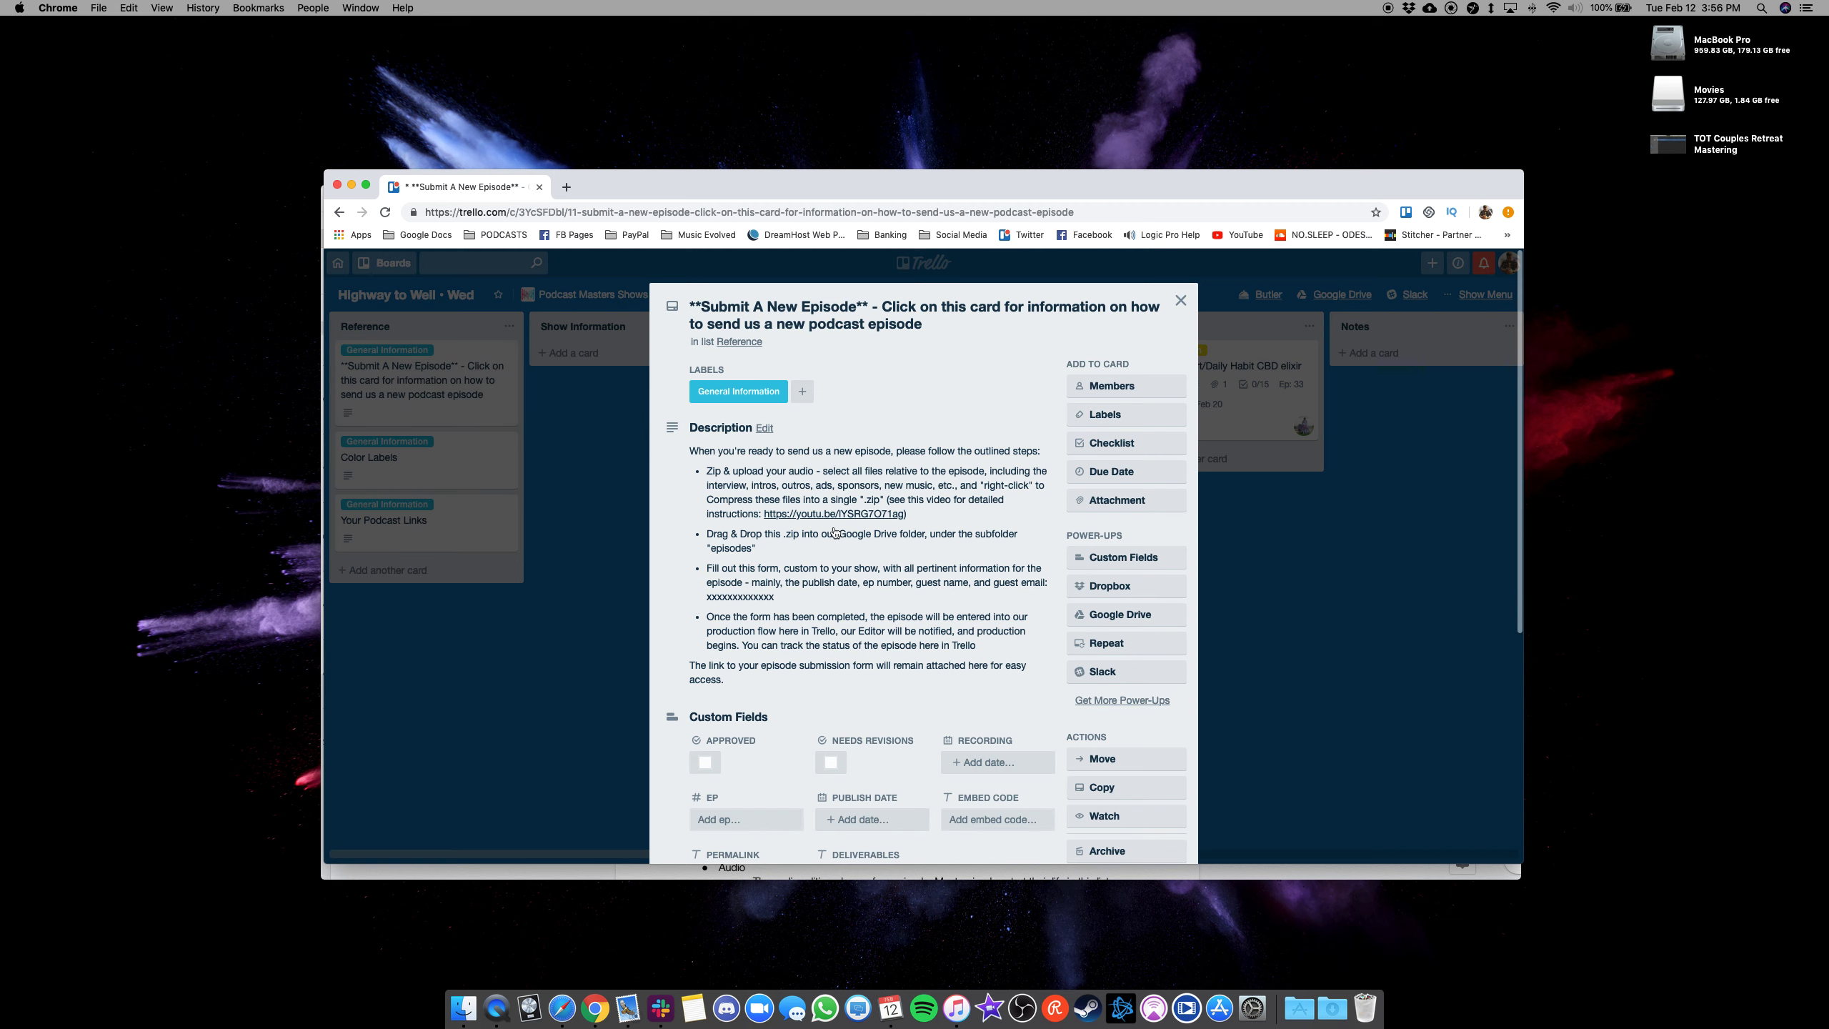
pyautogui.scroll(-3, 833, 531)
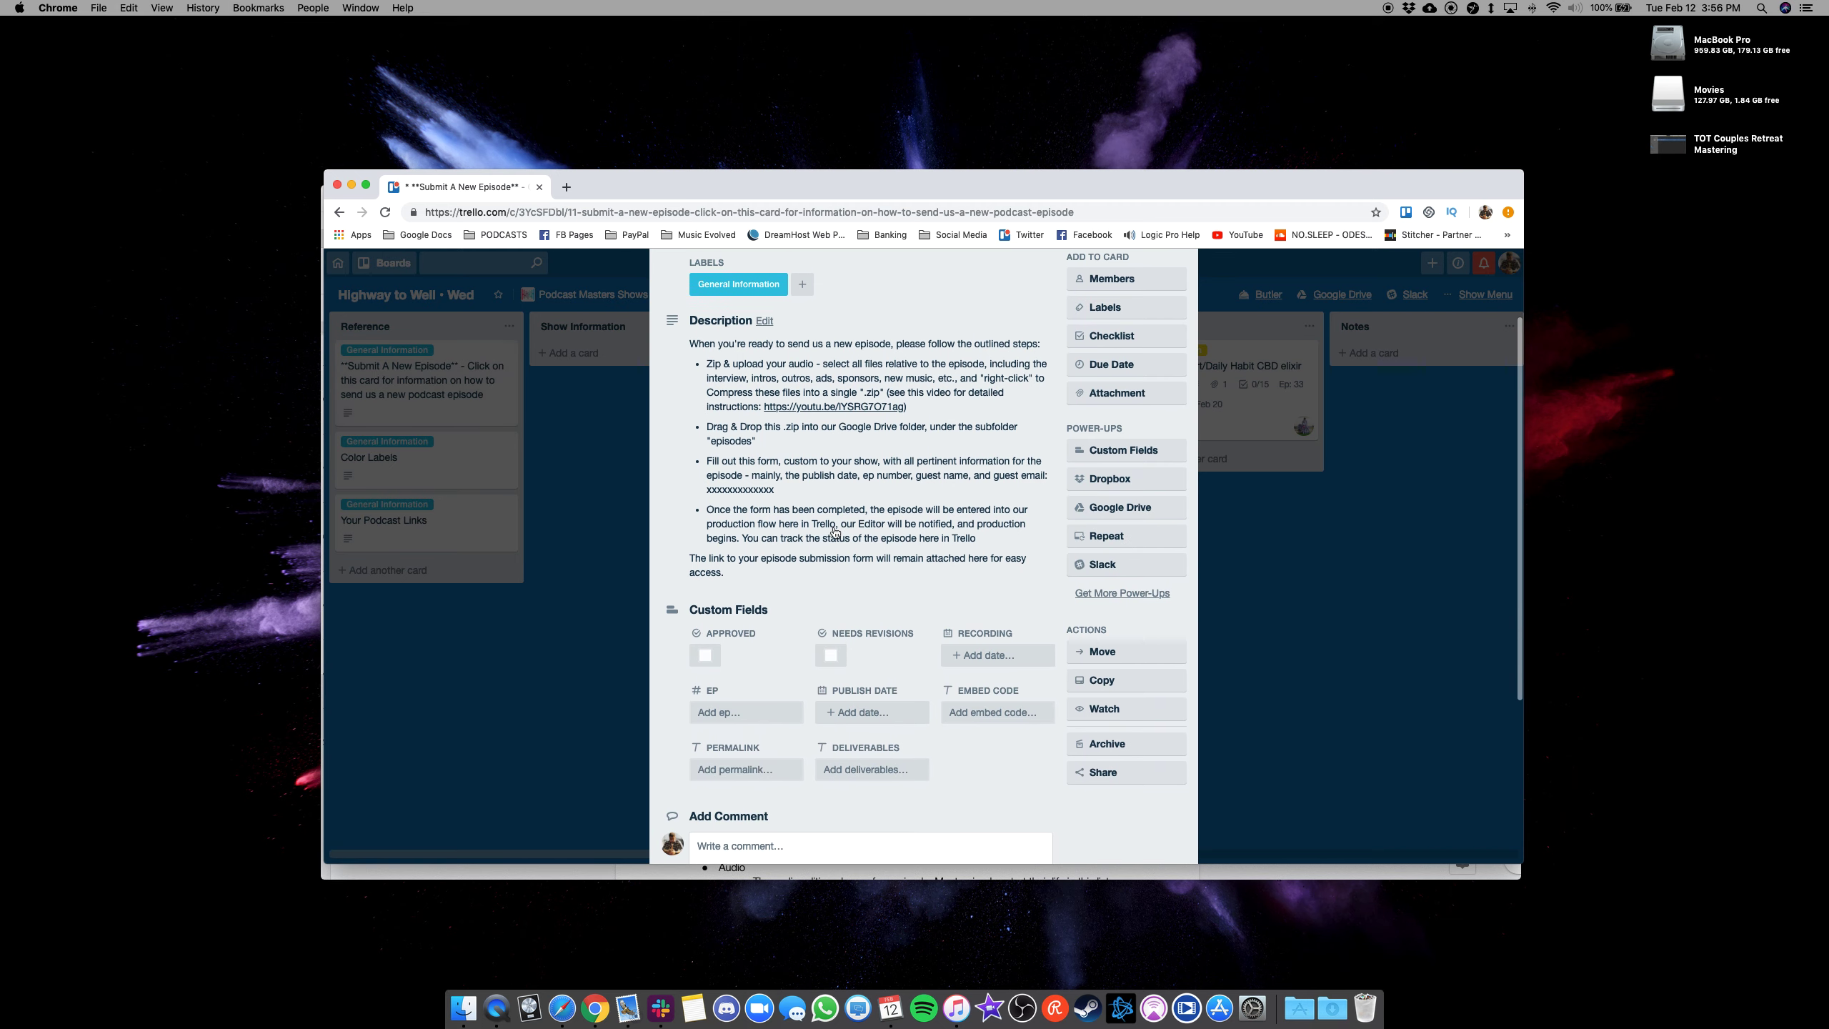
pyautogui.click(1114, 681)
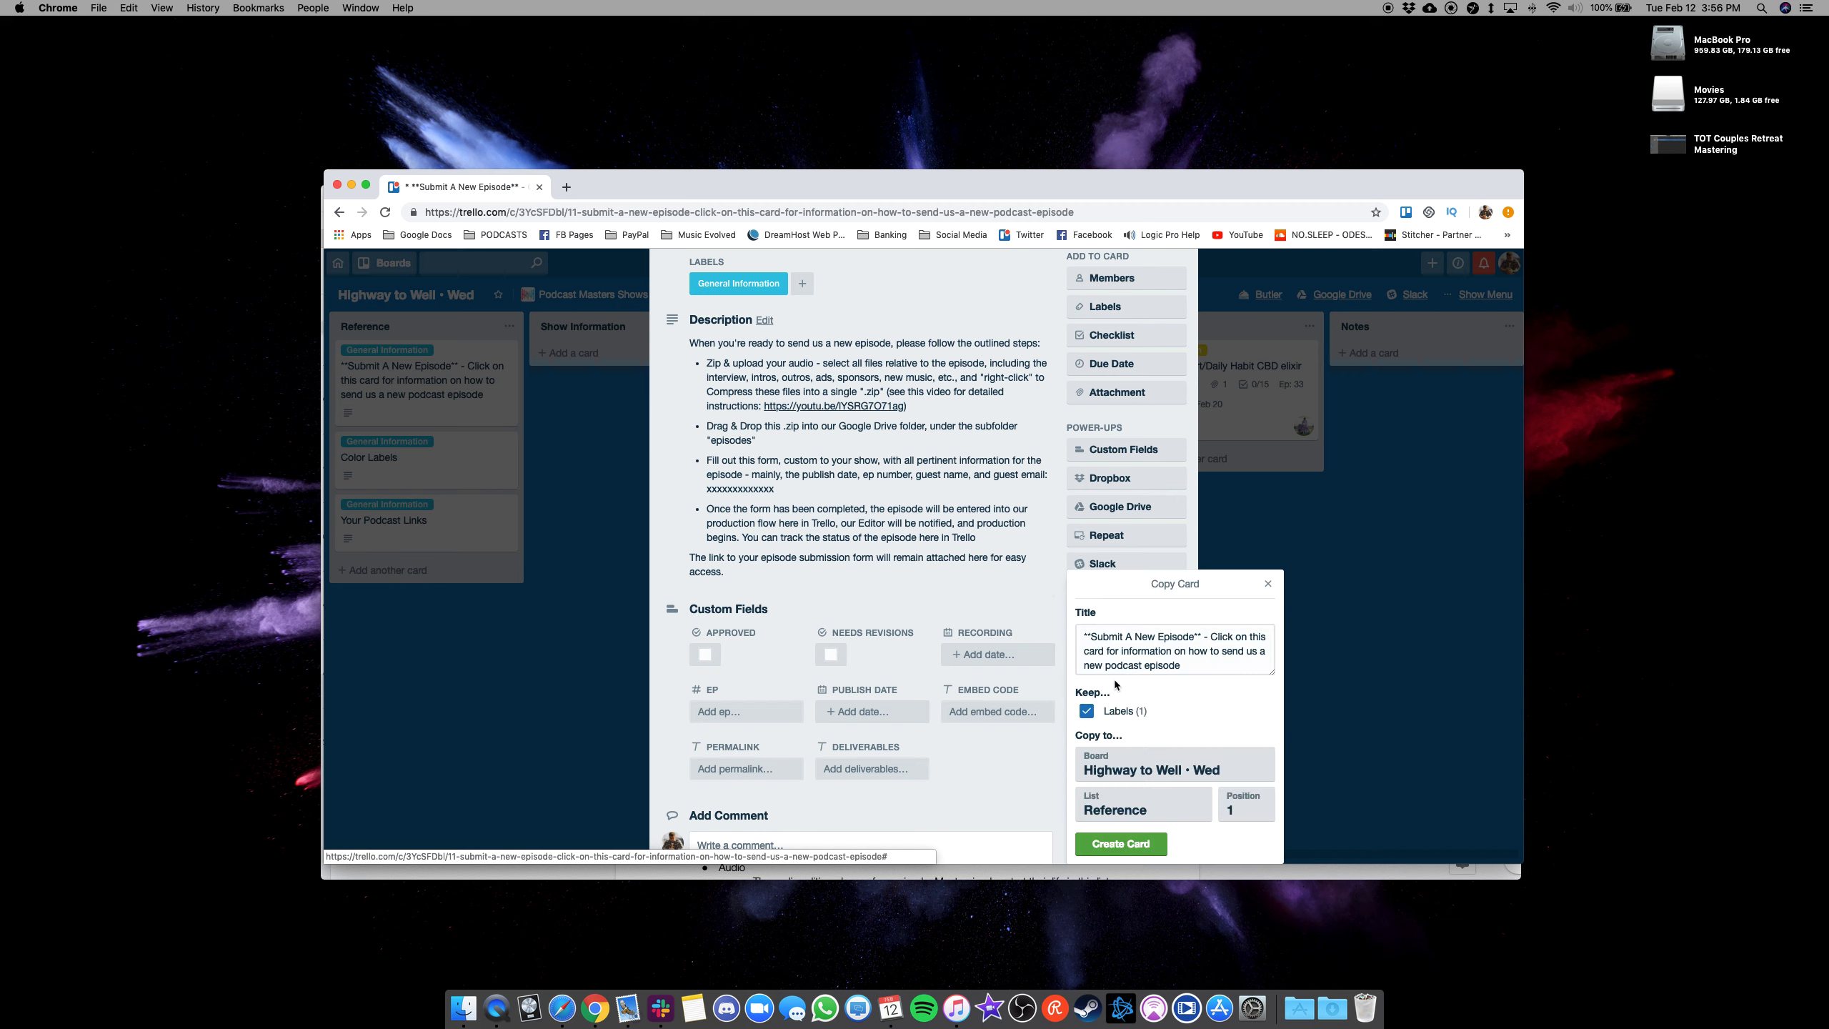
pyautogui.click(1131, 770)
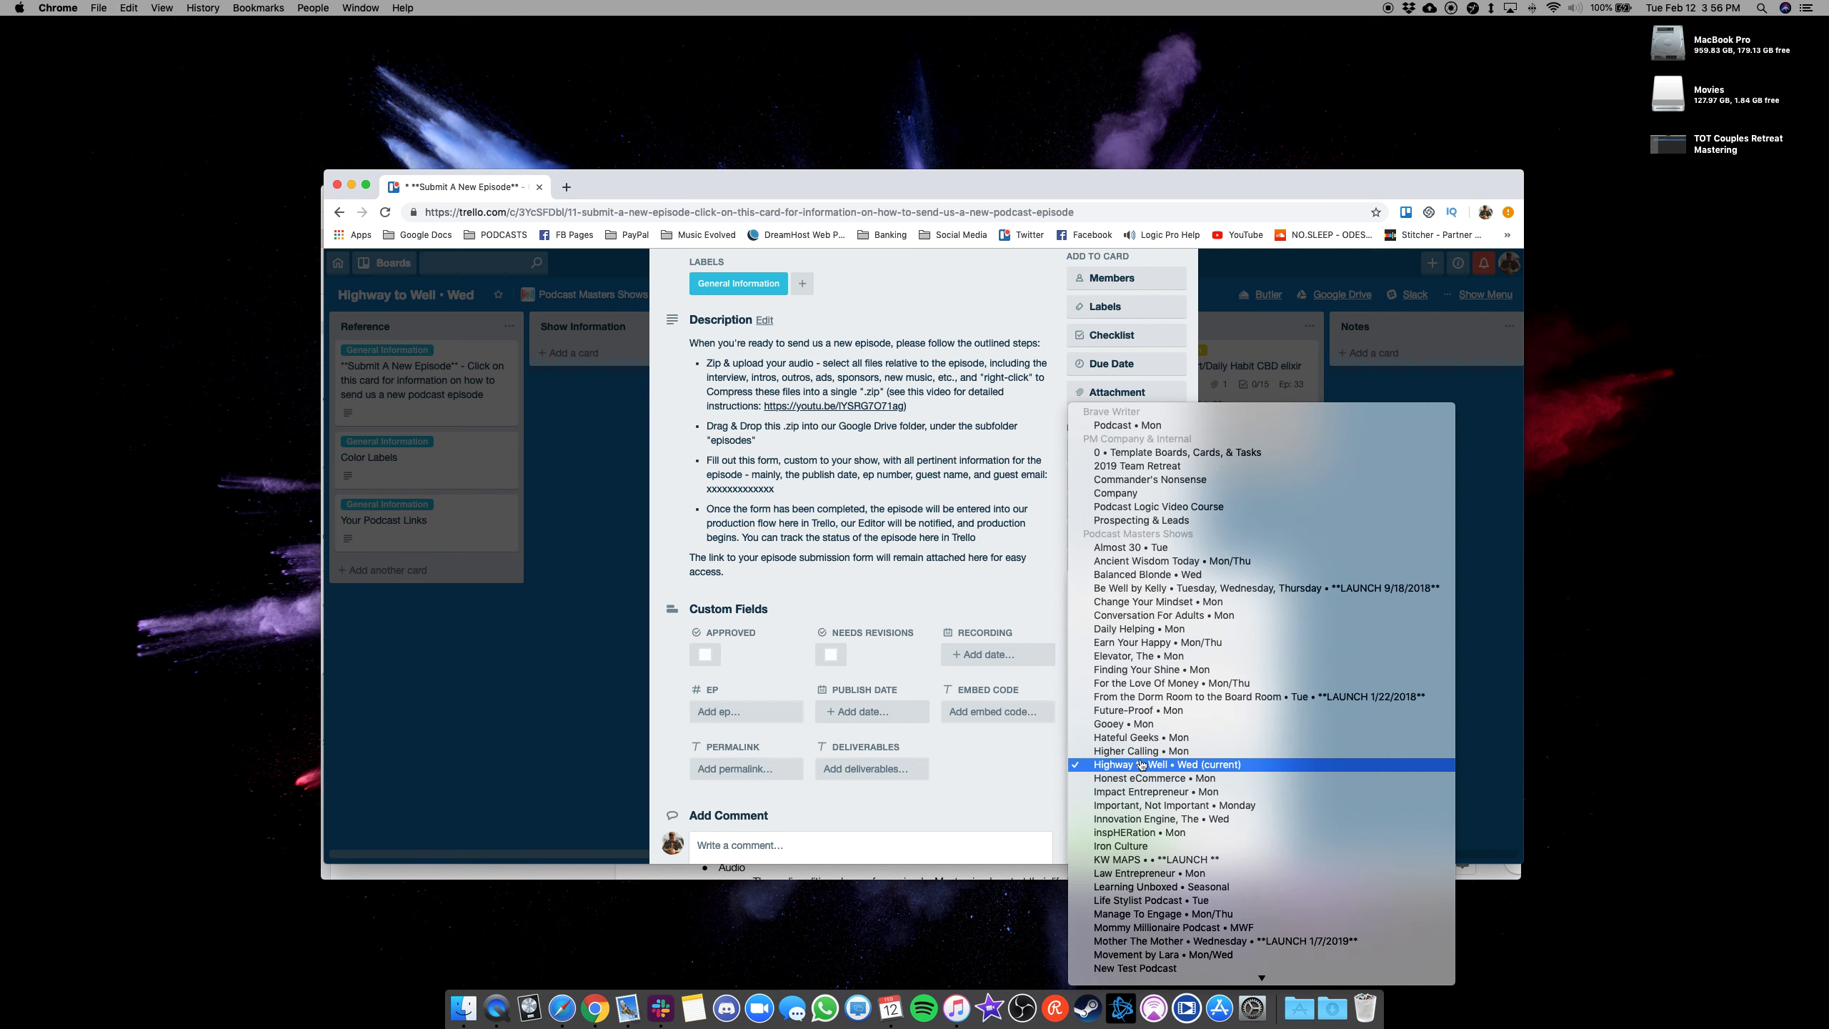
pyautogui.click(1202, 765)
pyautogui.click(950, 570)
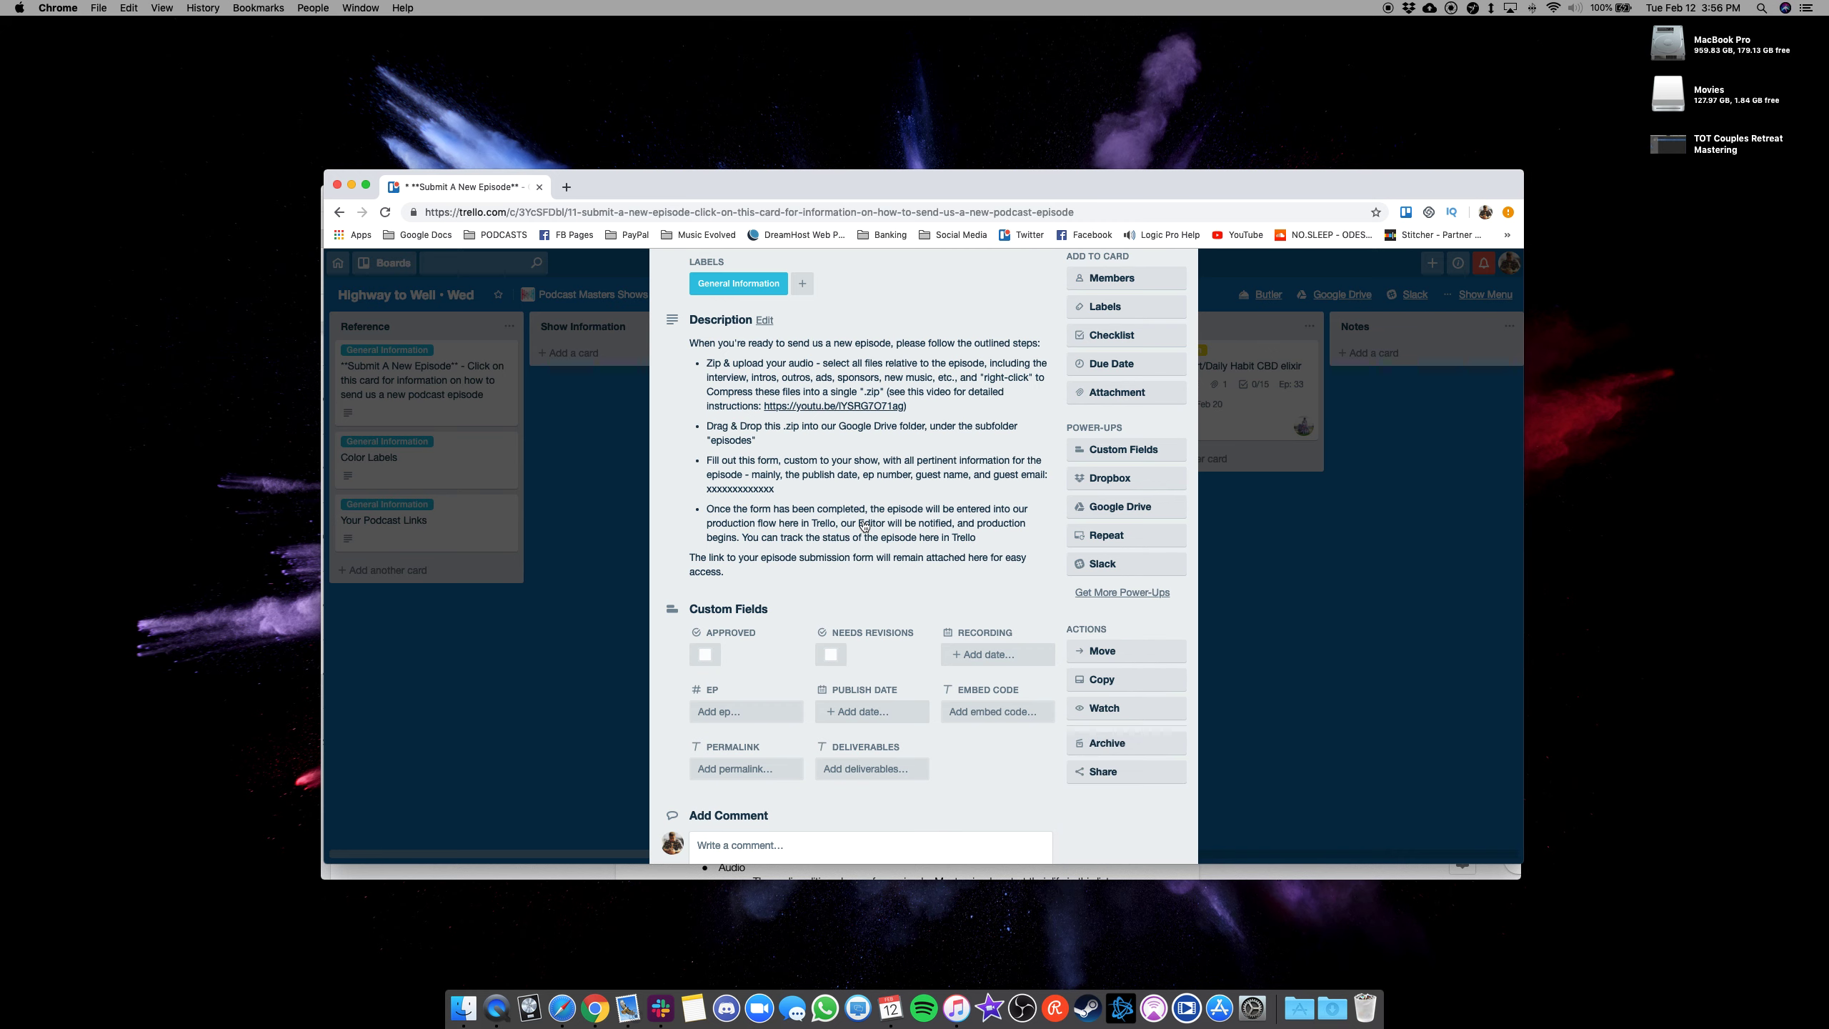
pyautogui.click(430, 385)
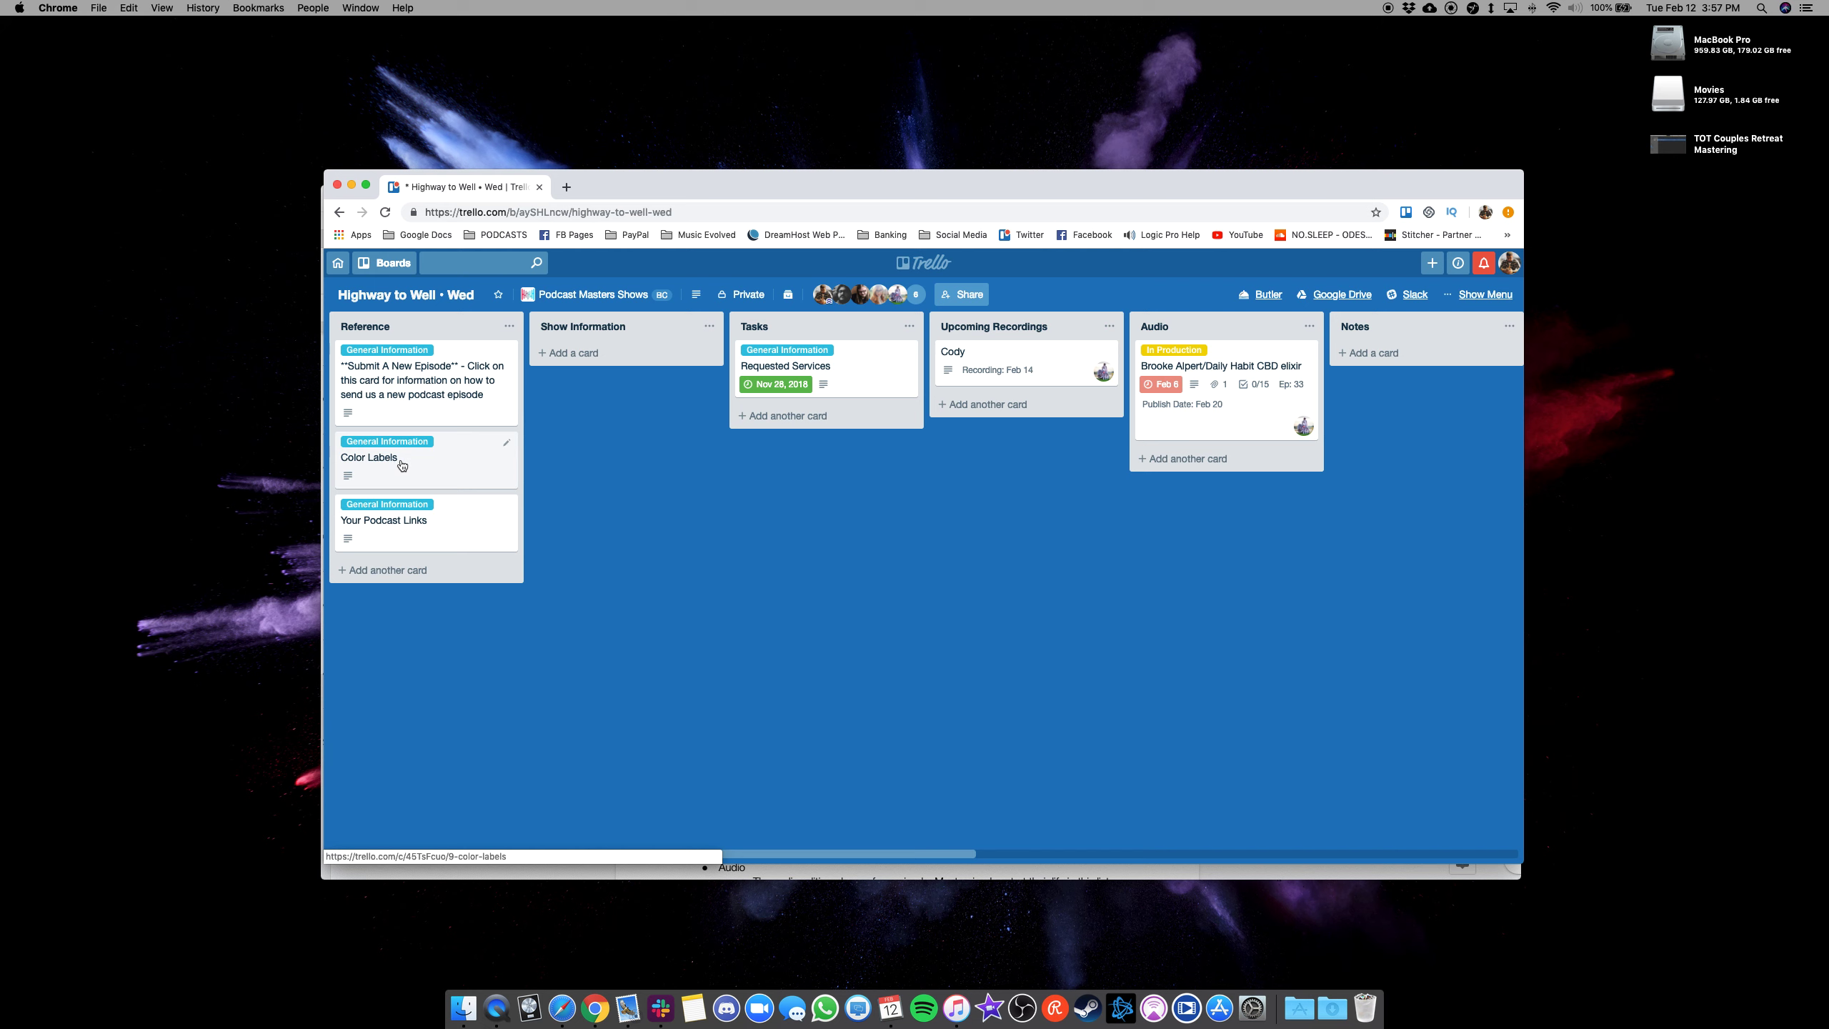
# Step: Archive the Color Labels and Your Podcast Links cards in the Reference list
pyautogui.press('c')
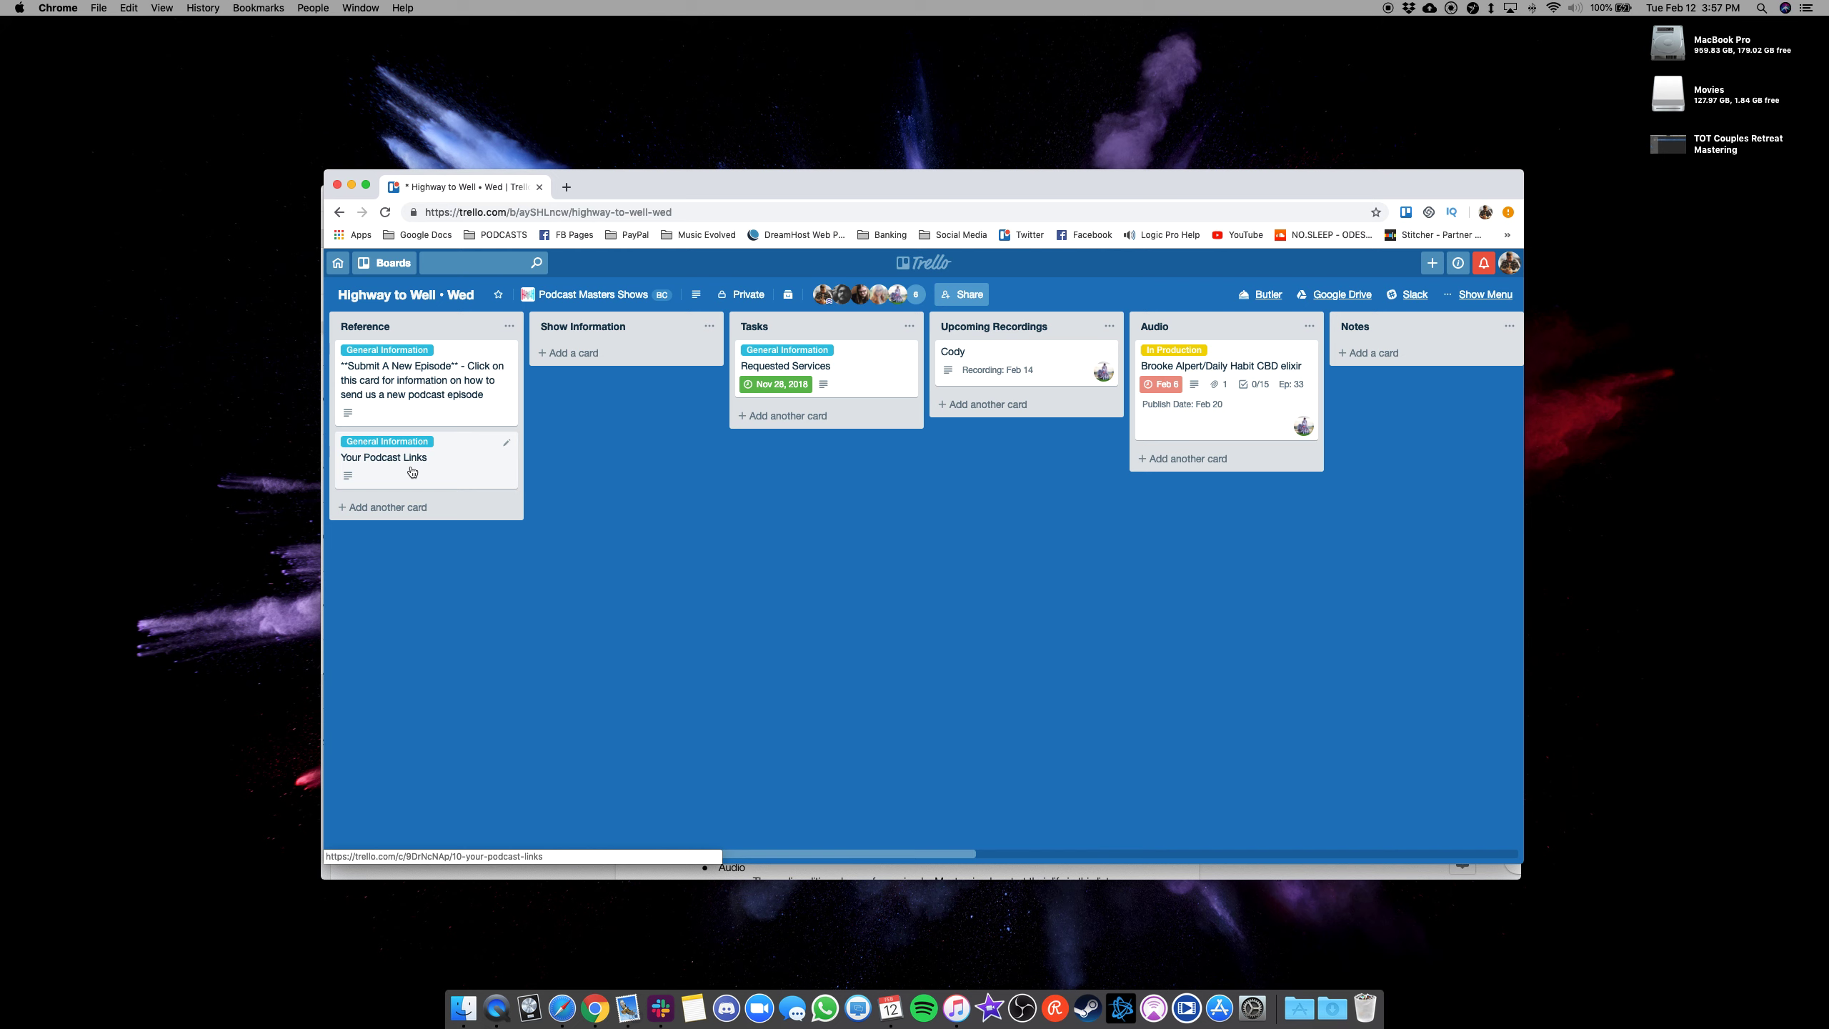
pyautogui.press('c')
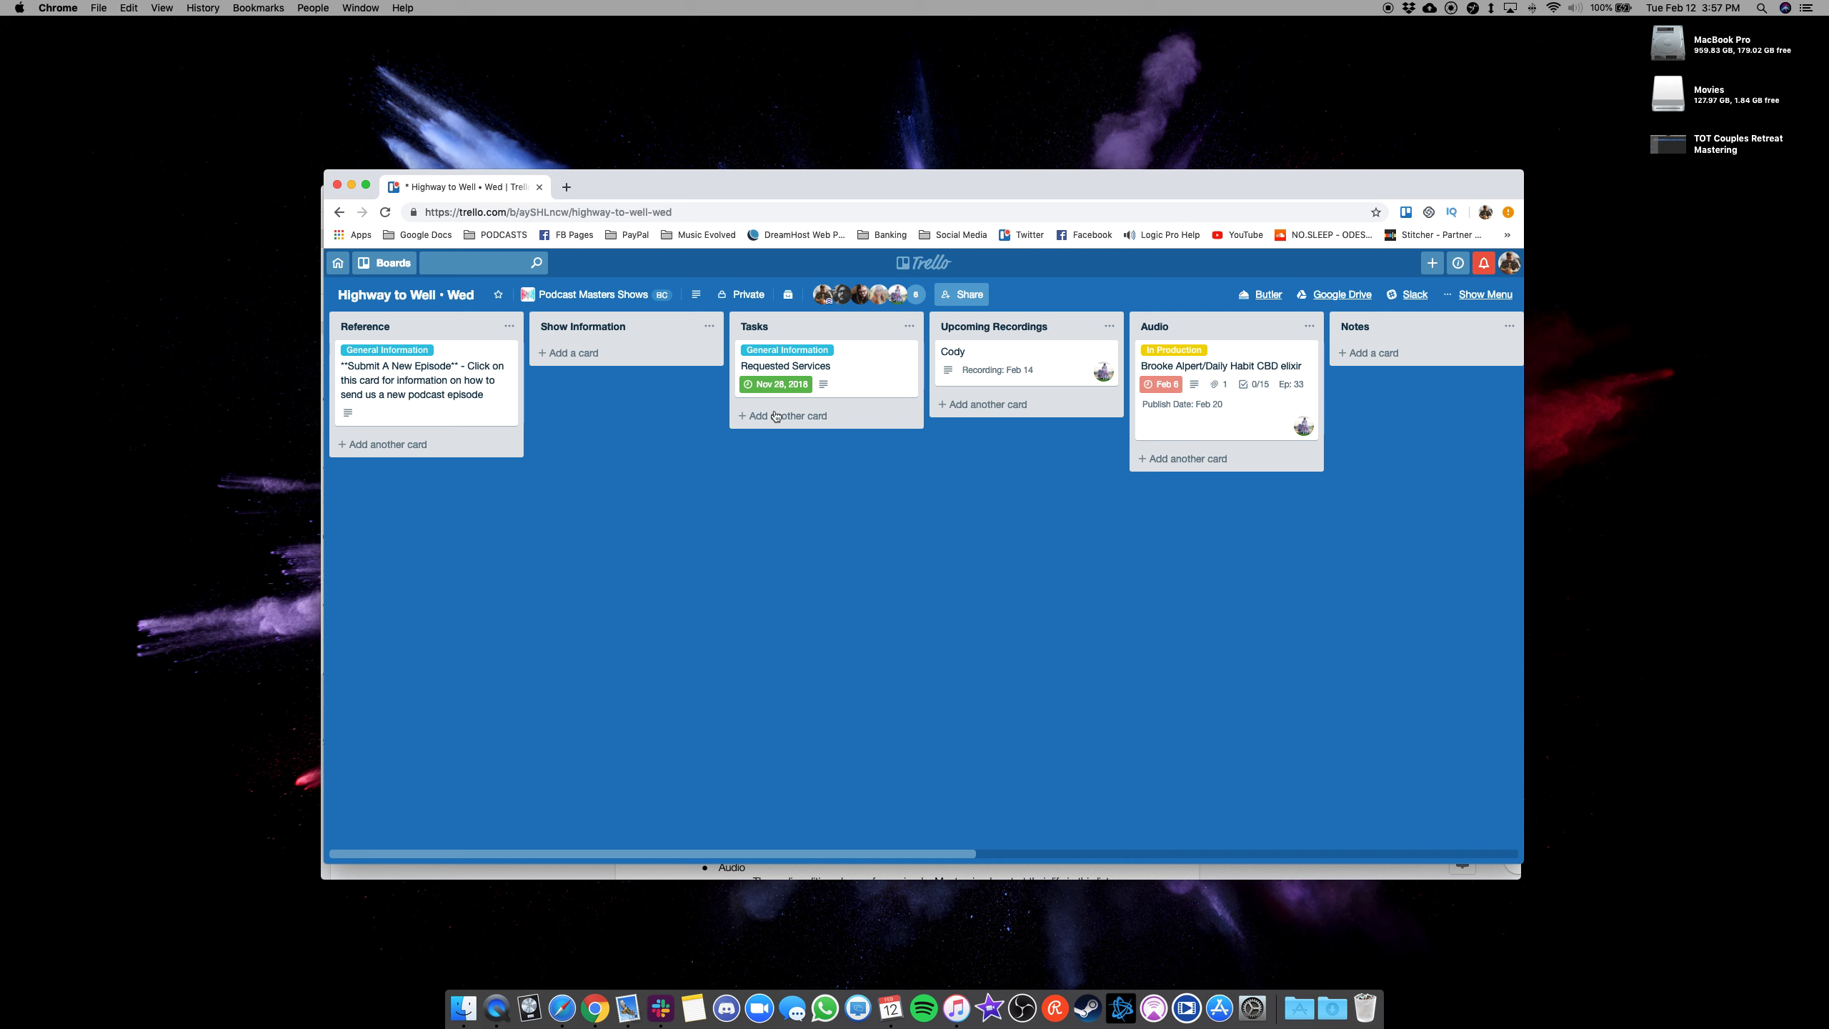
pyautogui.click(750, 330)
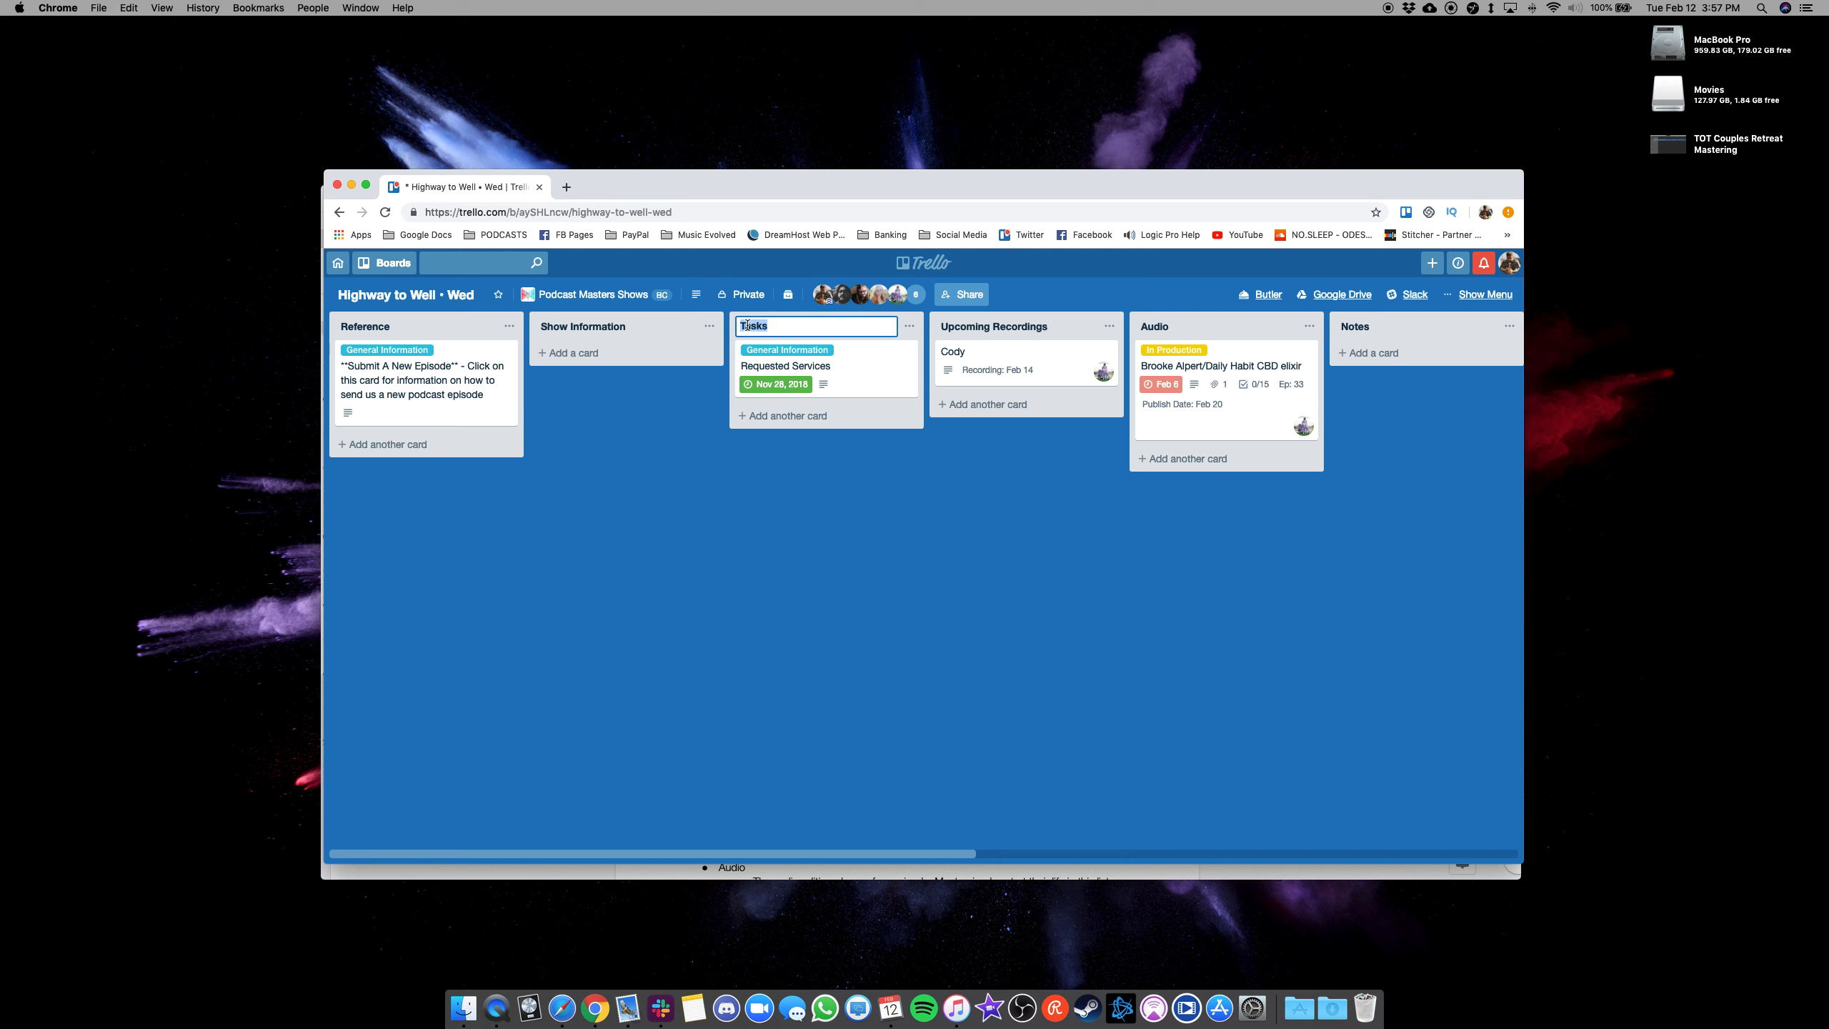
pyautogui.press('Escape')
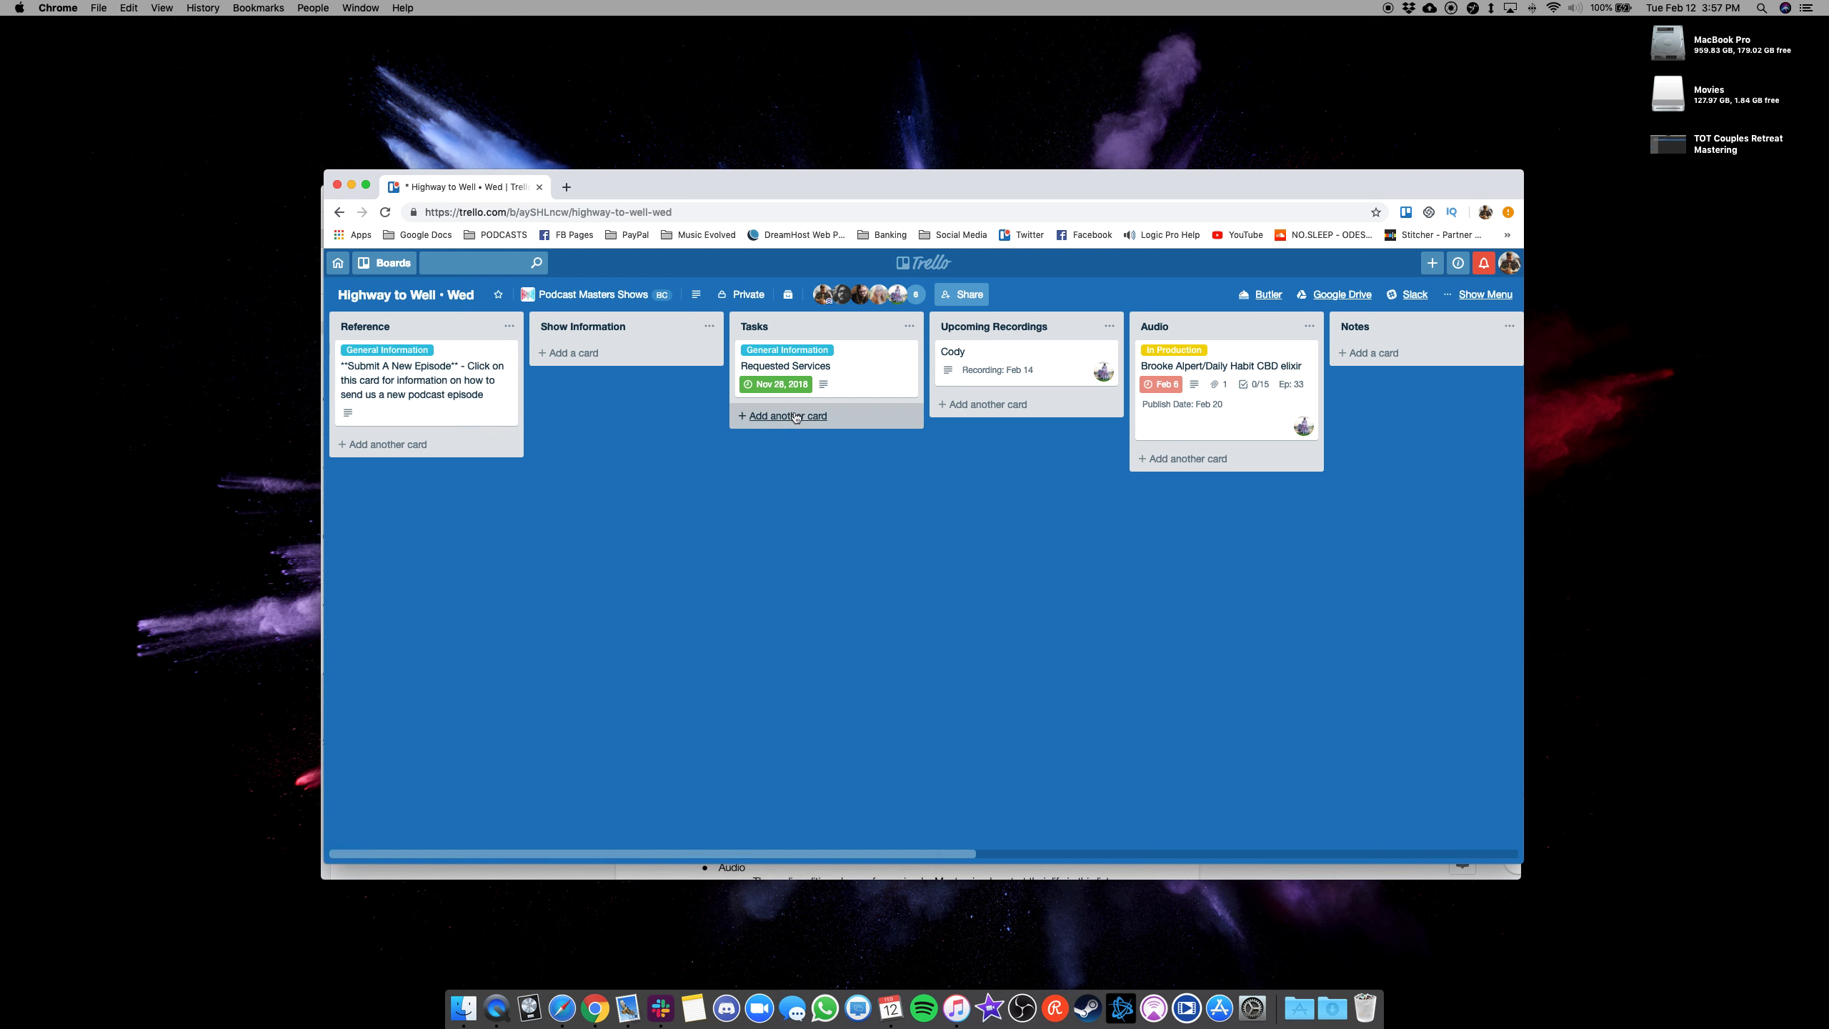
# Step: Open the Requested Services card in the Tasks list and delete the green Complete label from the board's labels
pyautogui.click(862, 377)
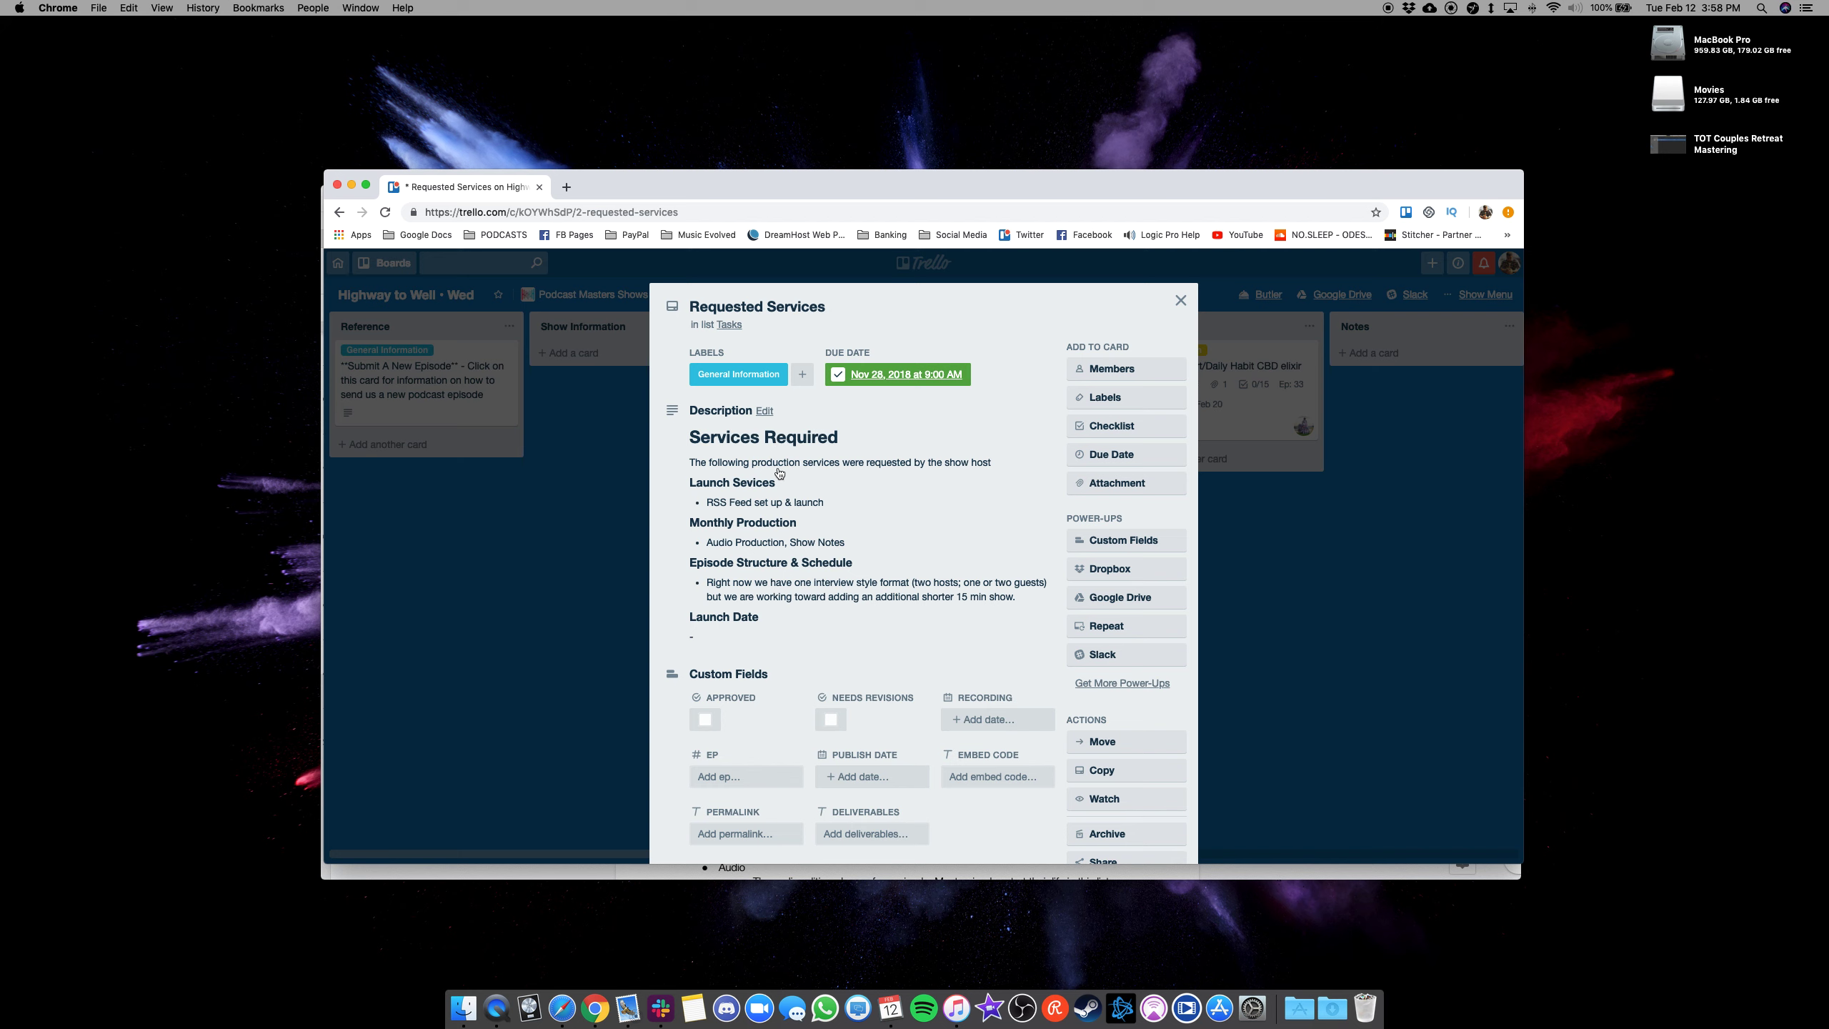
pyautogui.click(1108, 400)
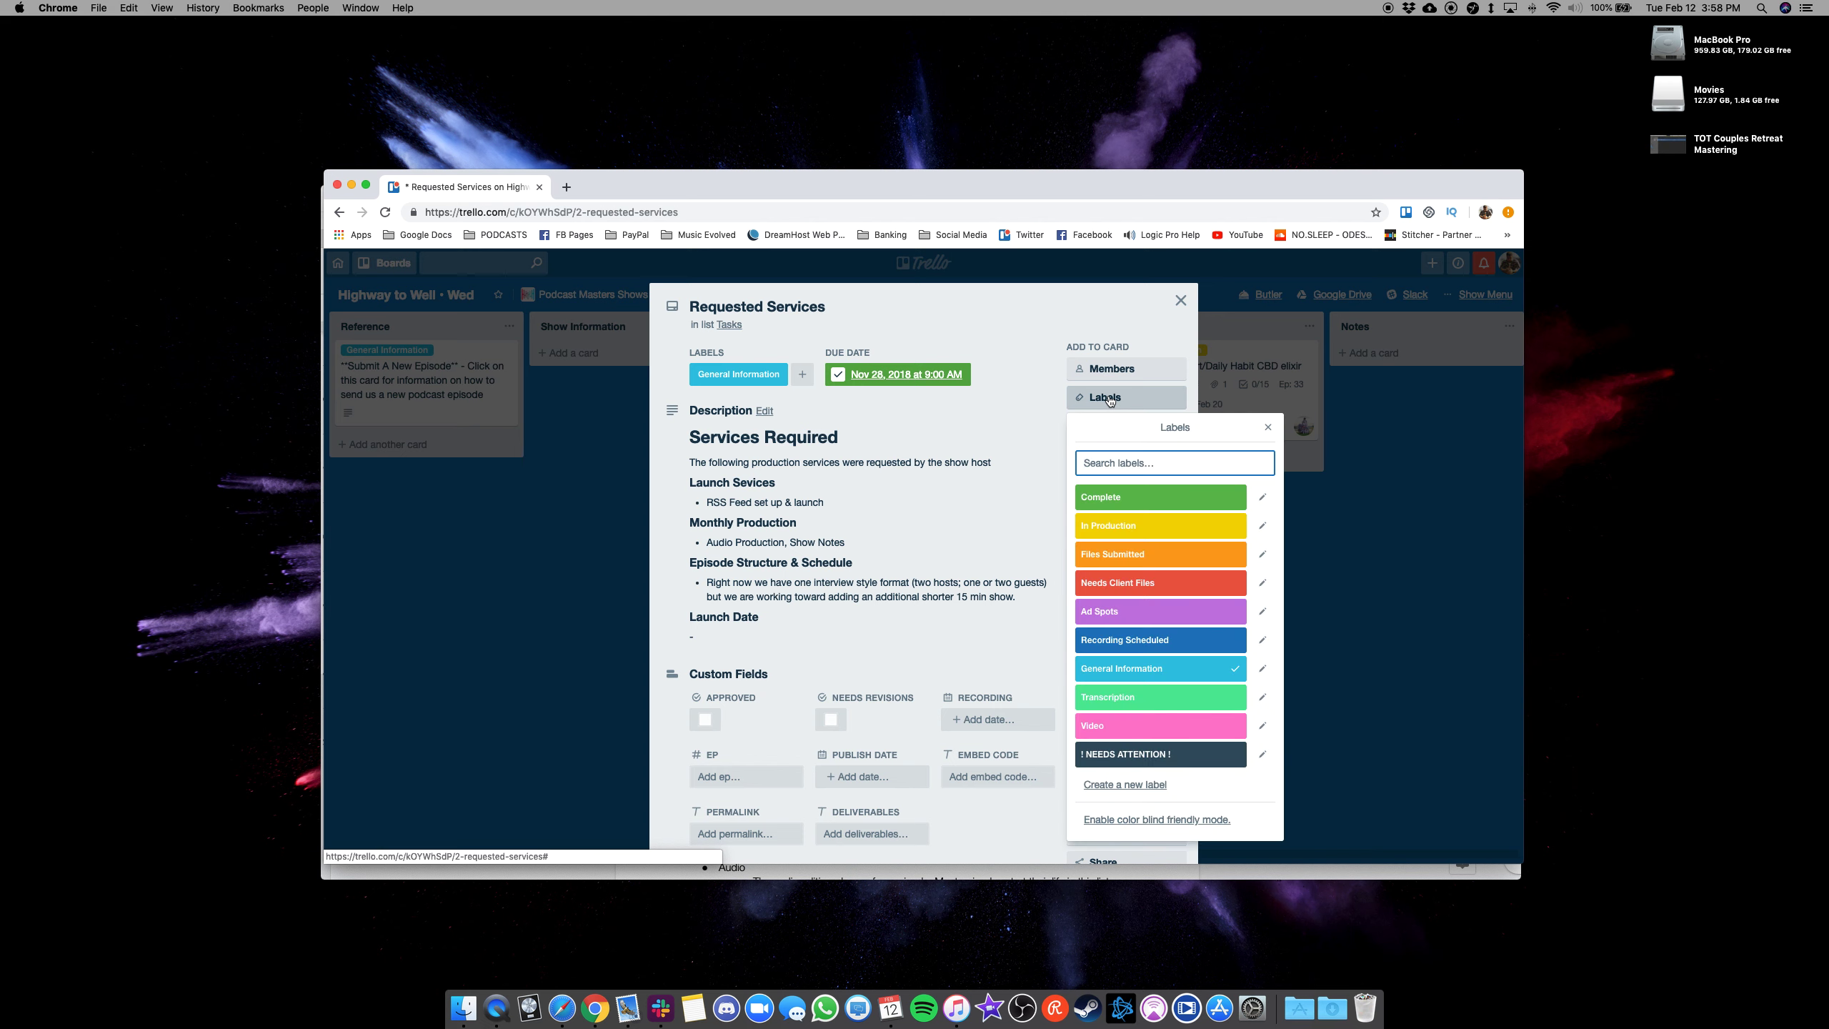
pyautogui.click(1264, 498)
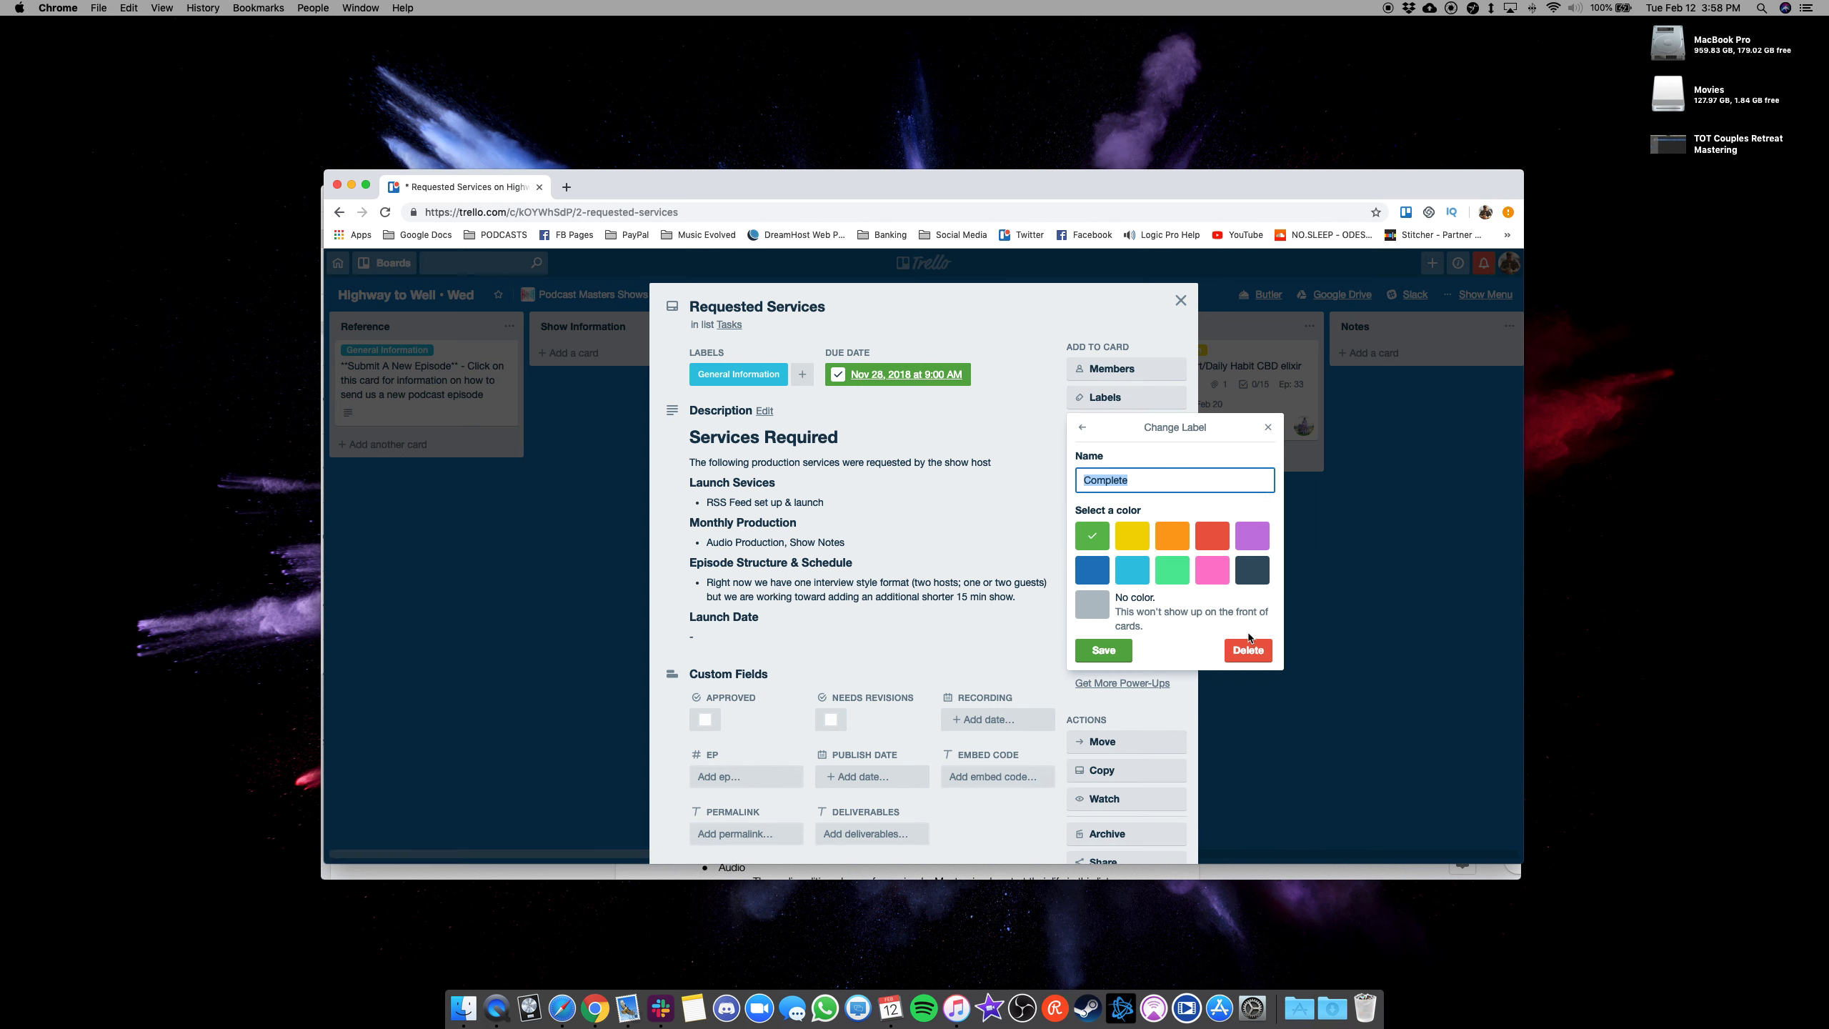
pyautogui.click(1246, 647)
pyautogui.click(1227, 507)
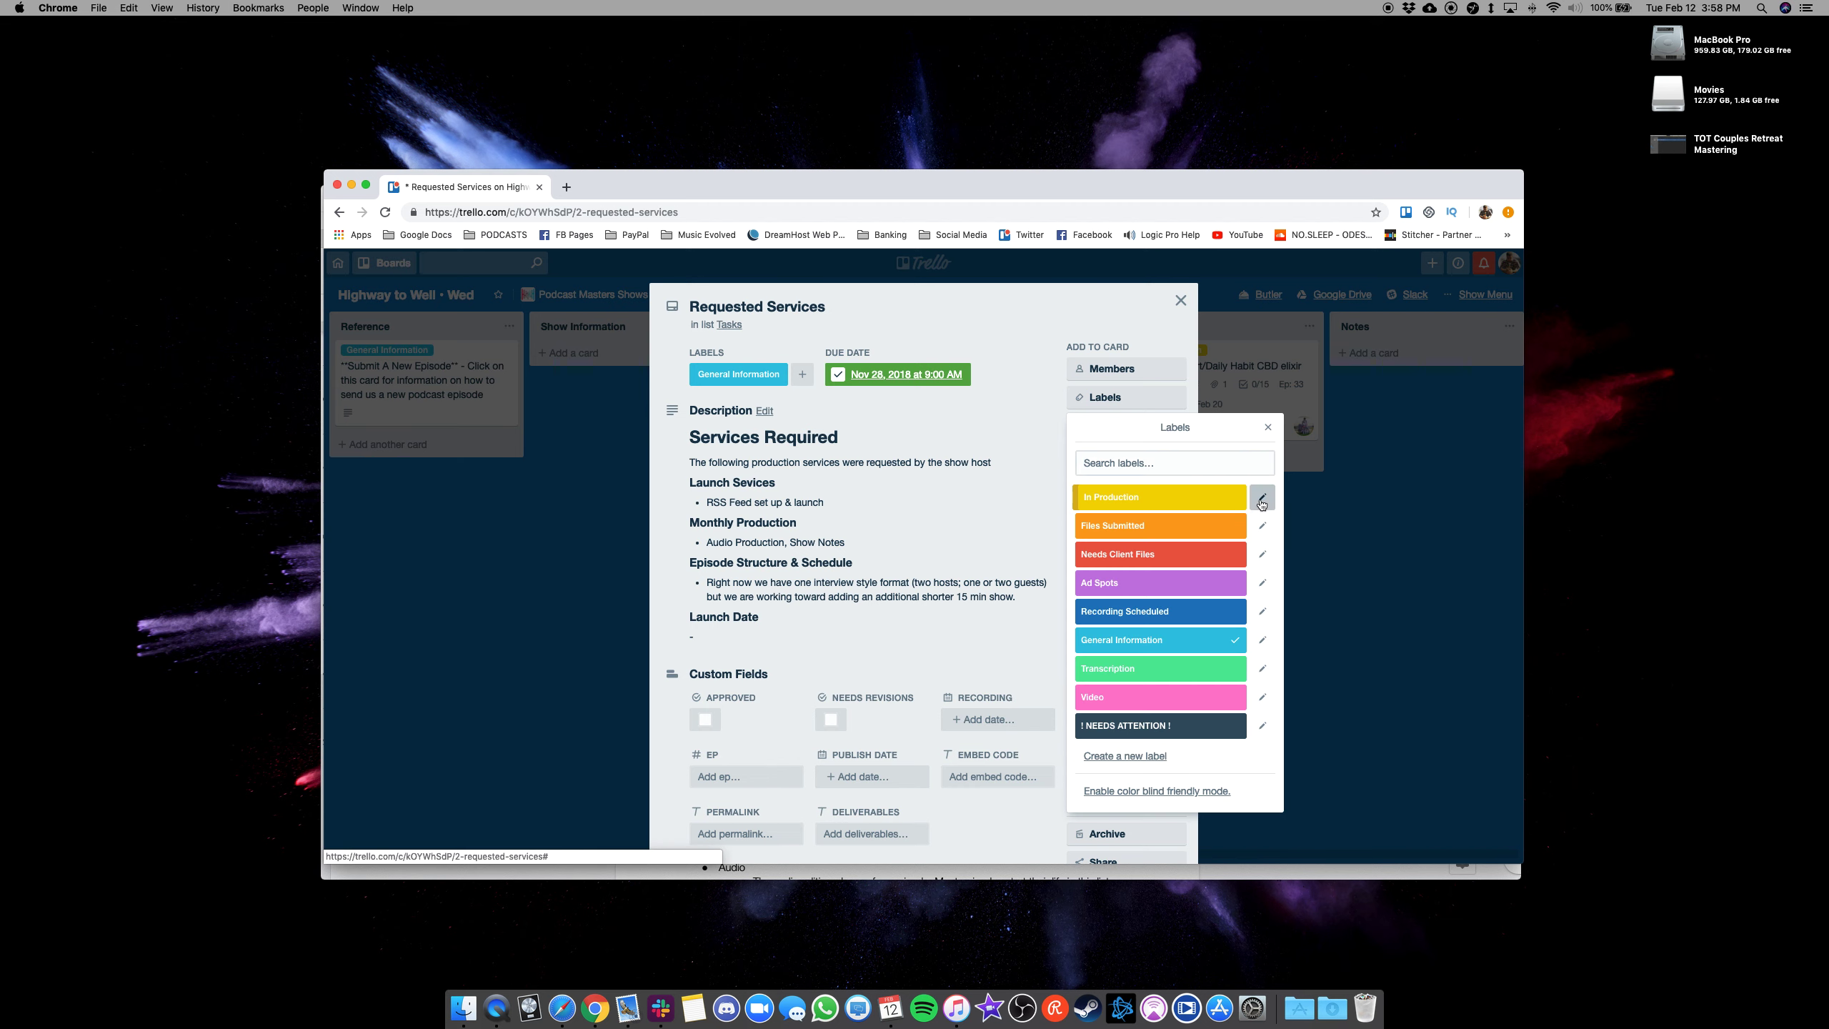
# Step: Delete the yellow In Production label and the orange Files Submitted label
pyautogui.click(1263, 499)
pyautogui.click(1246, 647)
pyautogui.click(1228, 506)
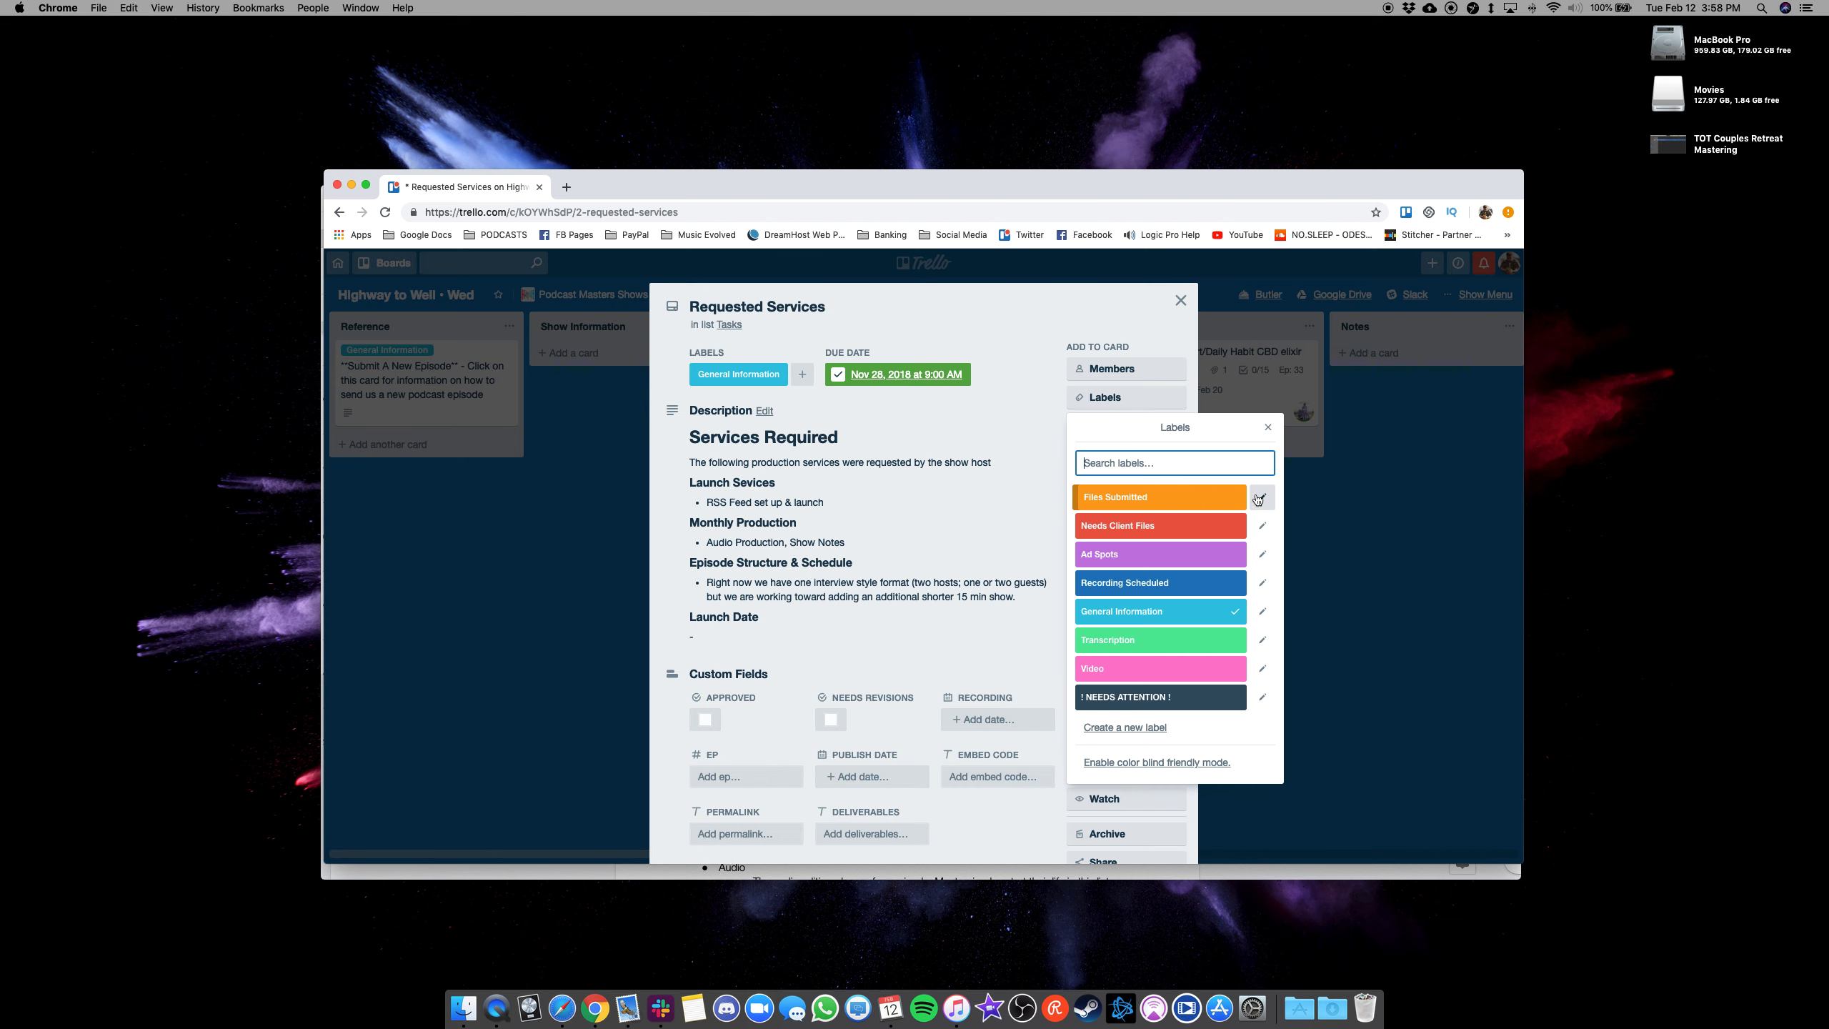
pyautogui.click(1263, 499)
pyautogui.click(1246, 652)
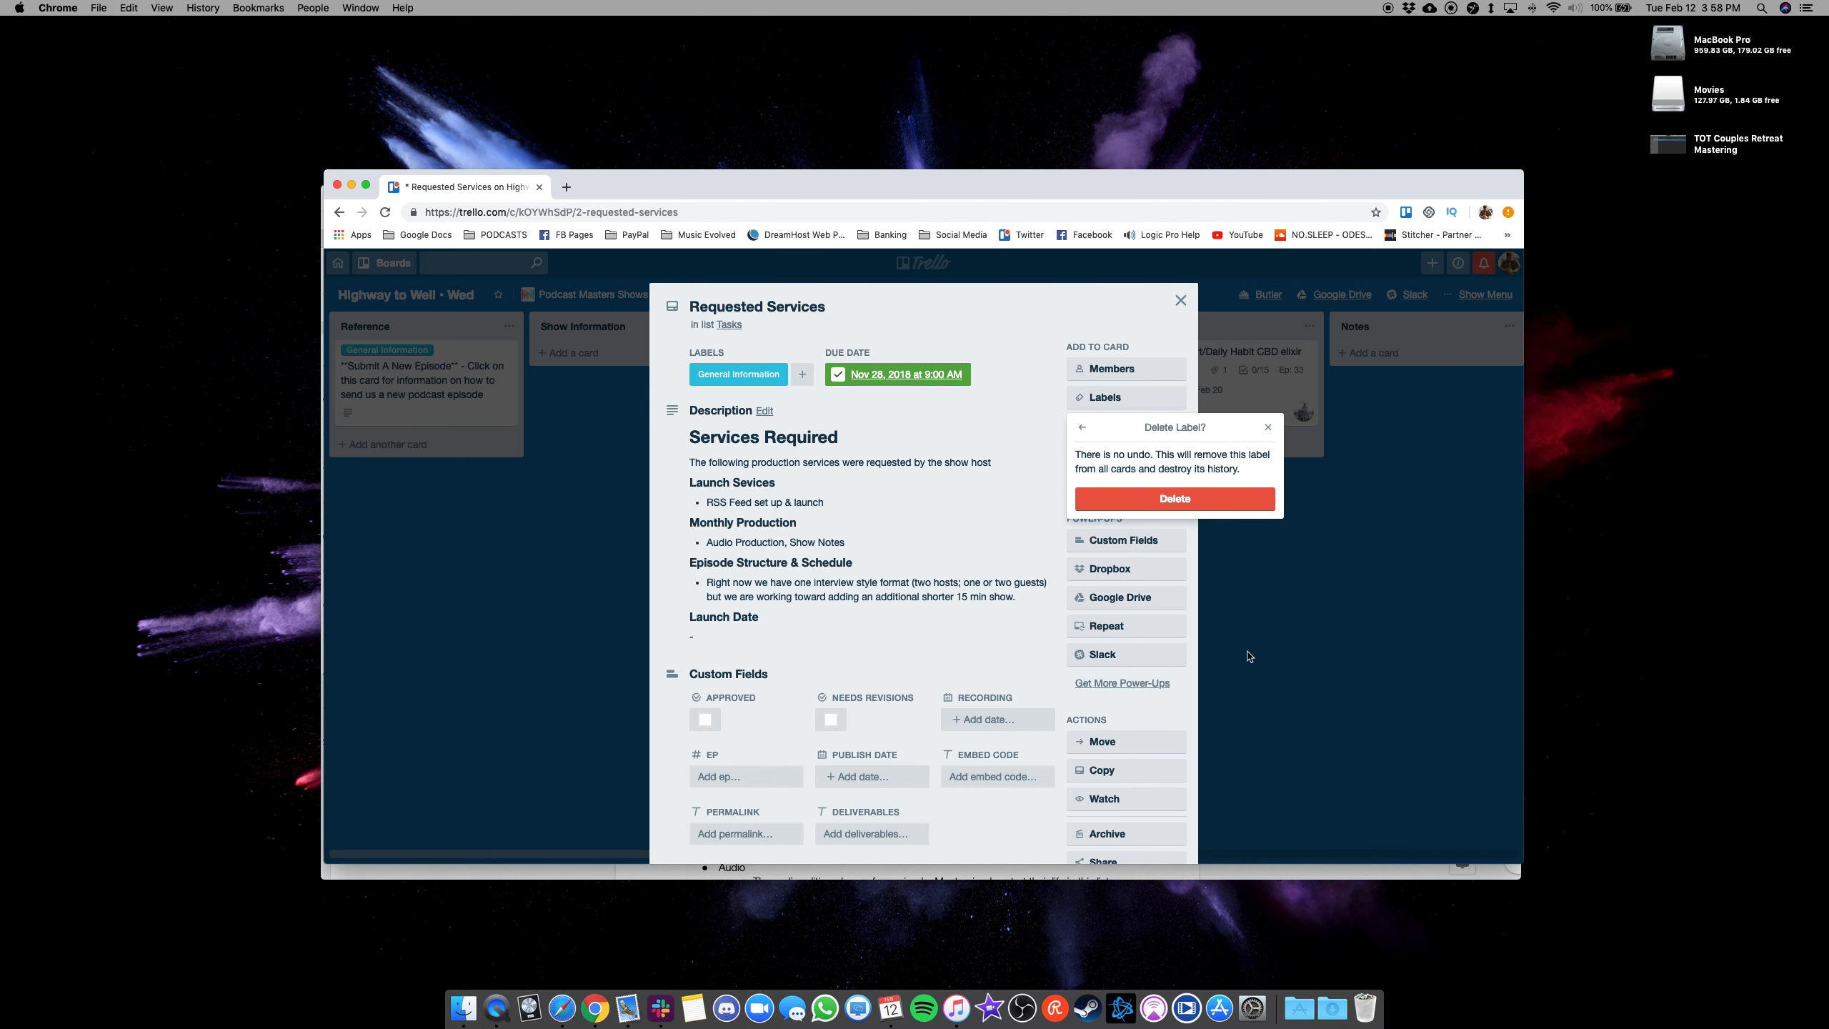
pyautogui.click(1228, 501)
# Step: Delete the Ad Spots and Recording Scheduled labels, keeping the red Needs Client Files label
pyautogui.click(1255, 527)
pyautogui.click(1246, 650)
pyautogui.click(1241, 503)
pyautogui.click(1262, 526)
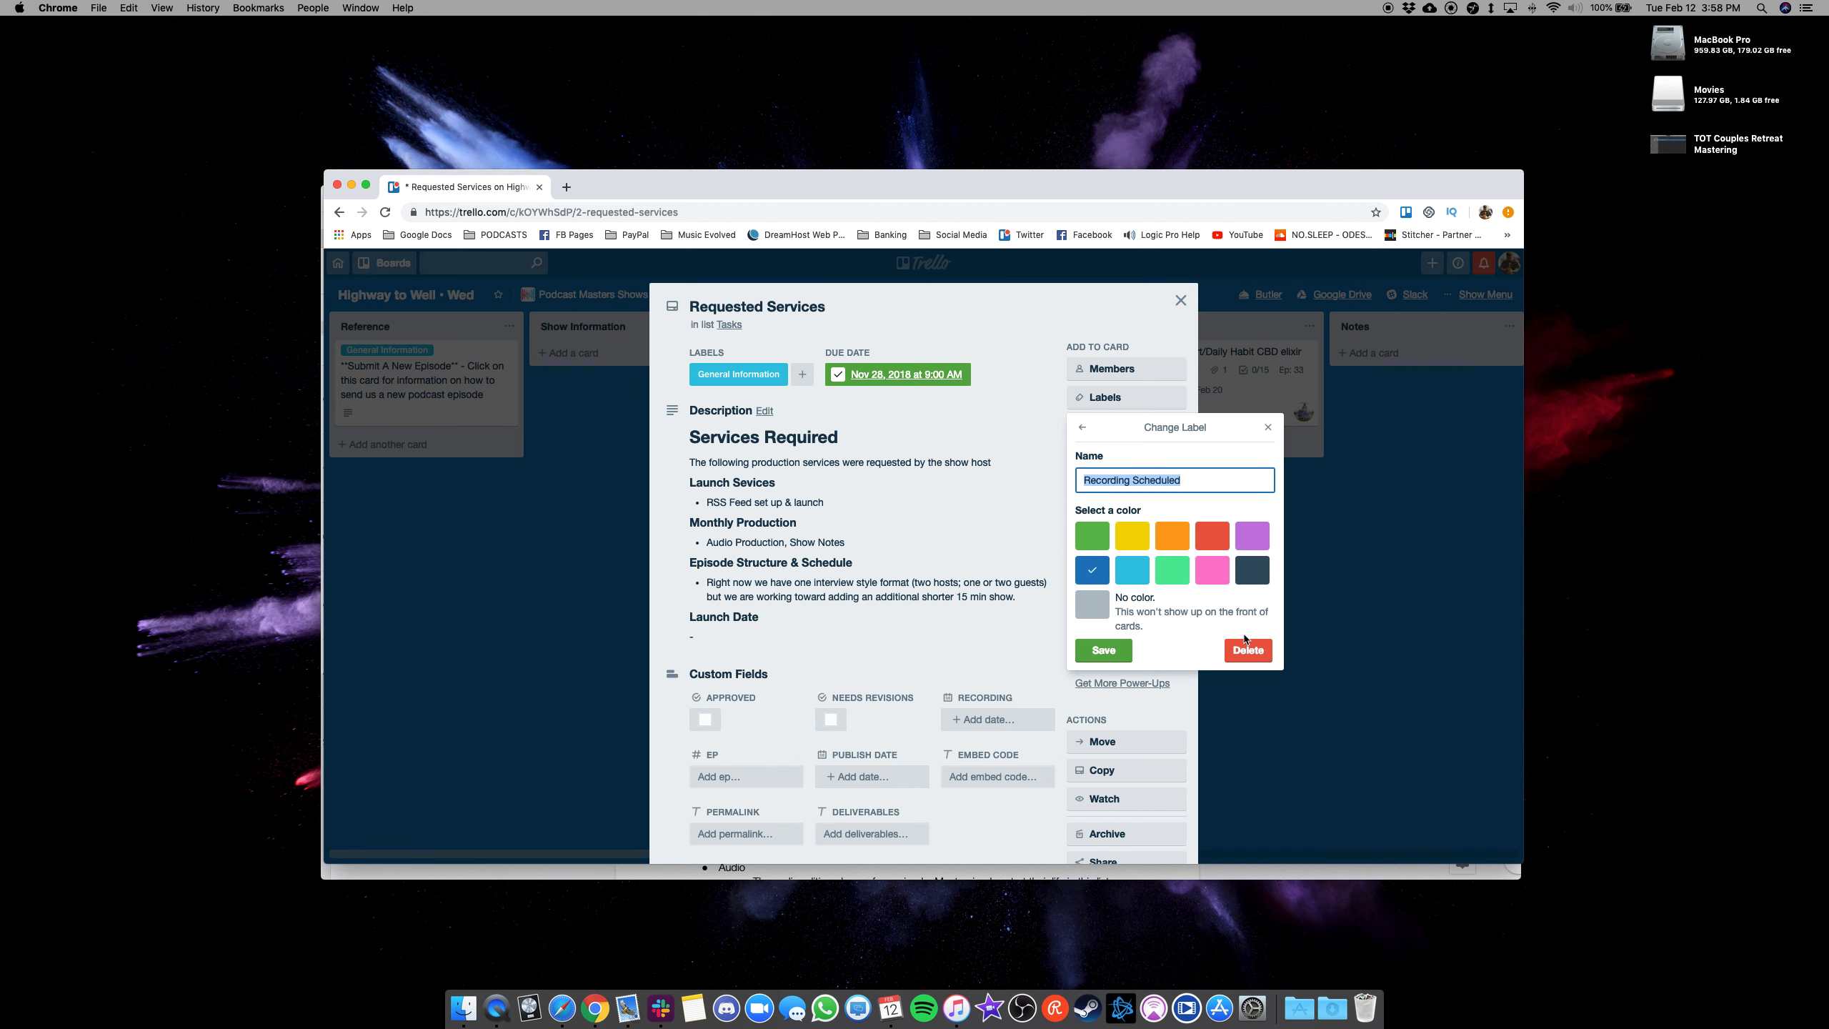
pyautogui.click(1246, 652)
pyautogui.click(1228, 502)
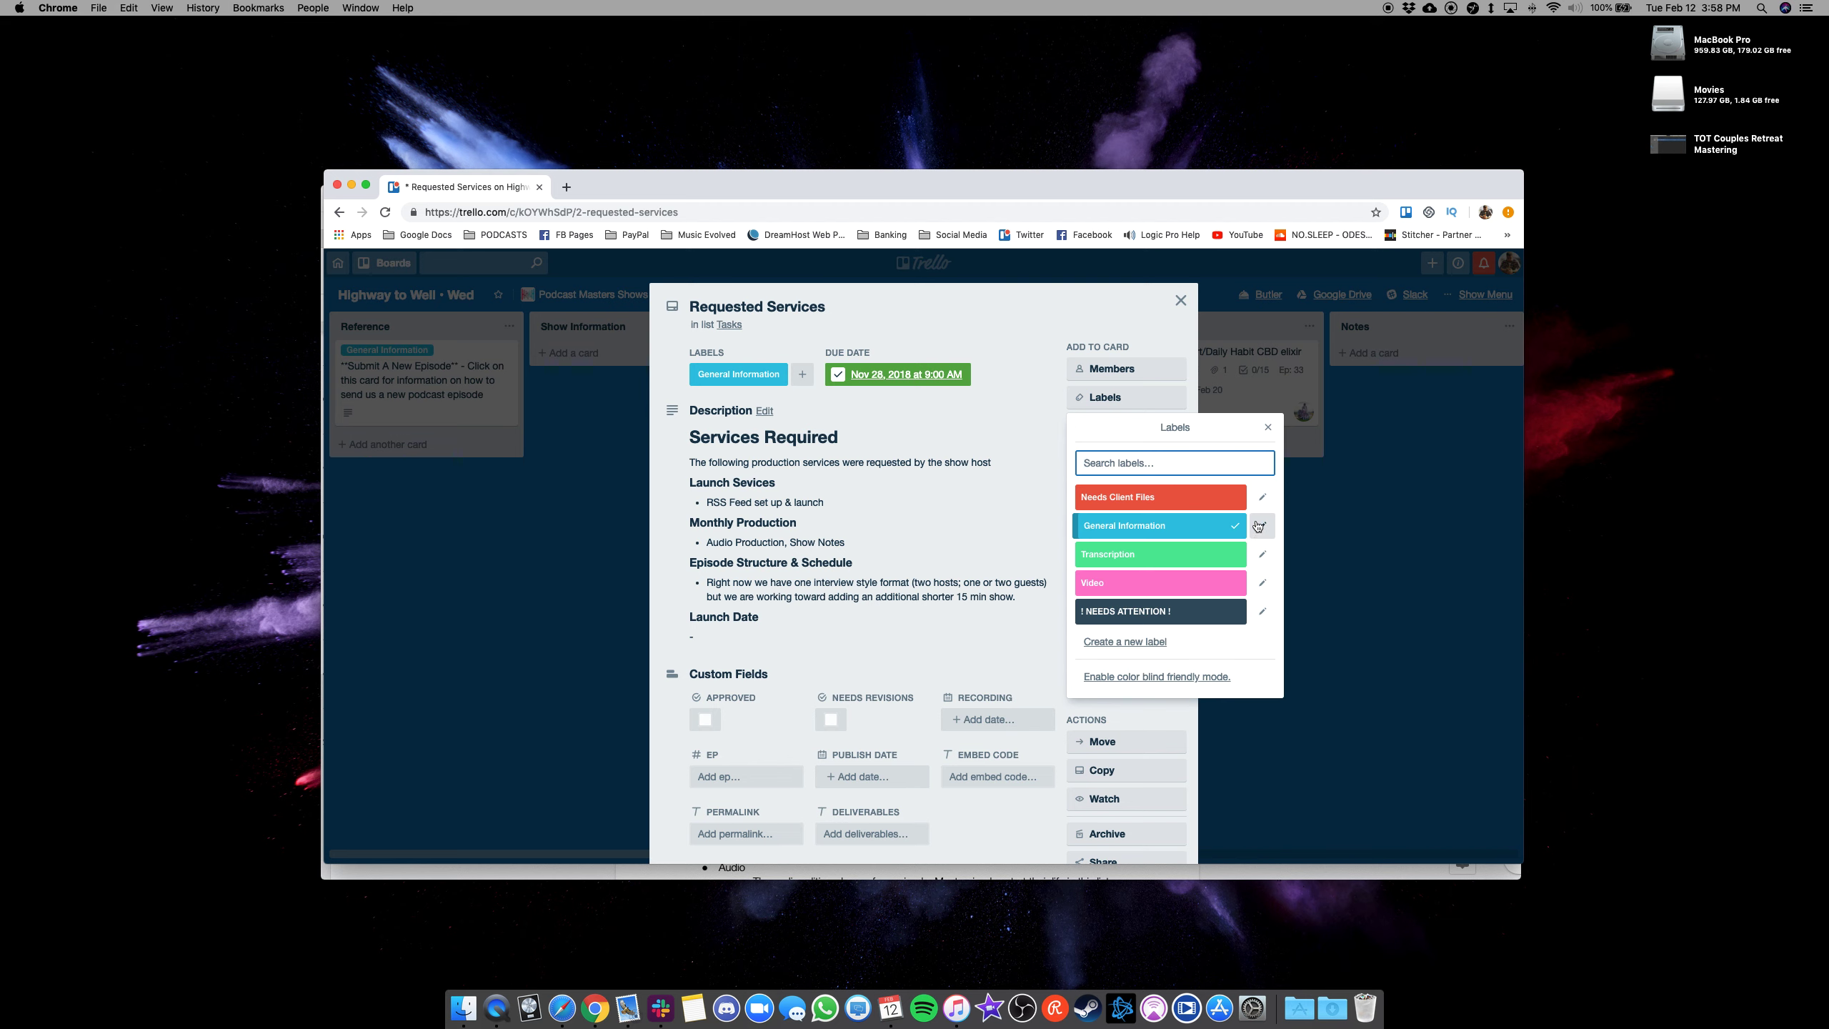
# Step: Delete the General Information and Transcription labels
pyautogui.click(1258, 529)
pyautogui.click(1246, 650)
pyautogui.click(1215, 503)
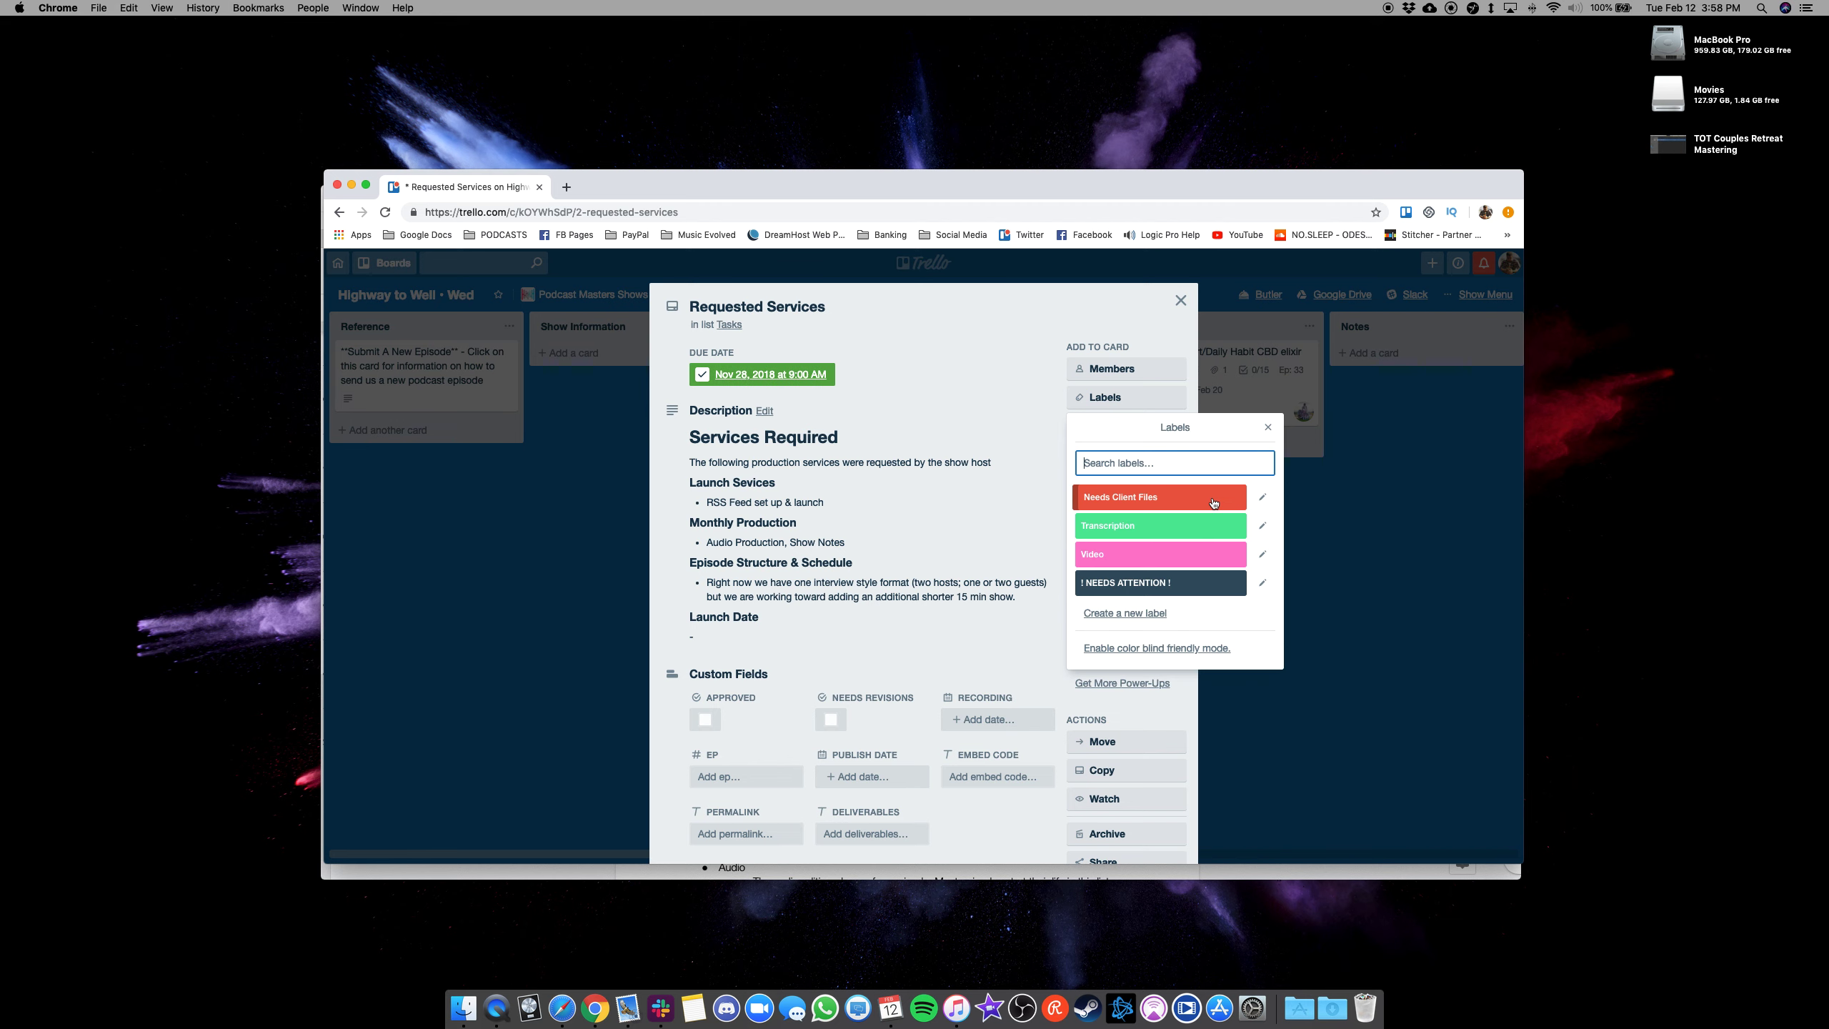
pyautogui.click(1259, 527)
pyautogui.click(1246, 650)
pyautogui.click(1214, 503)
# Step: Delete the pink Video label and the dark "! NEEDS ATTENTION !" label
pyautogui.click(1262, 525)
pyautogui.click(1247, 650)
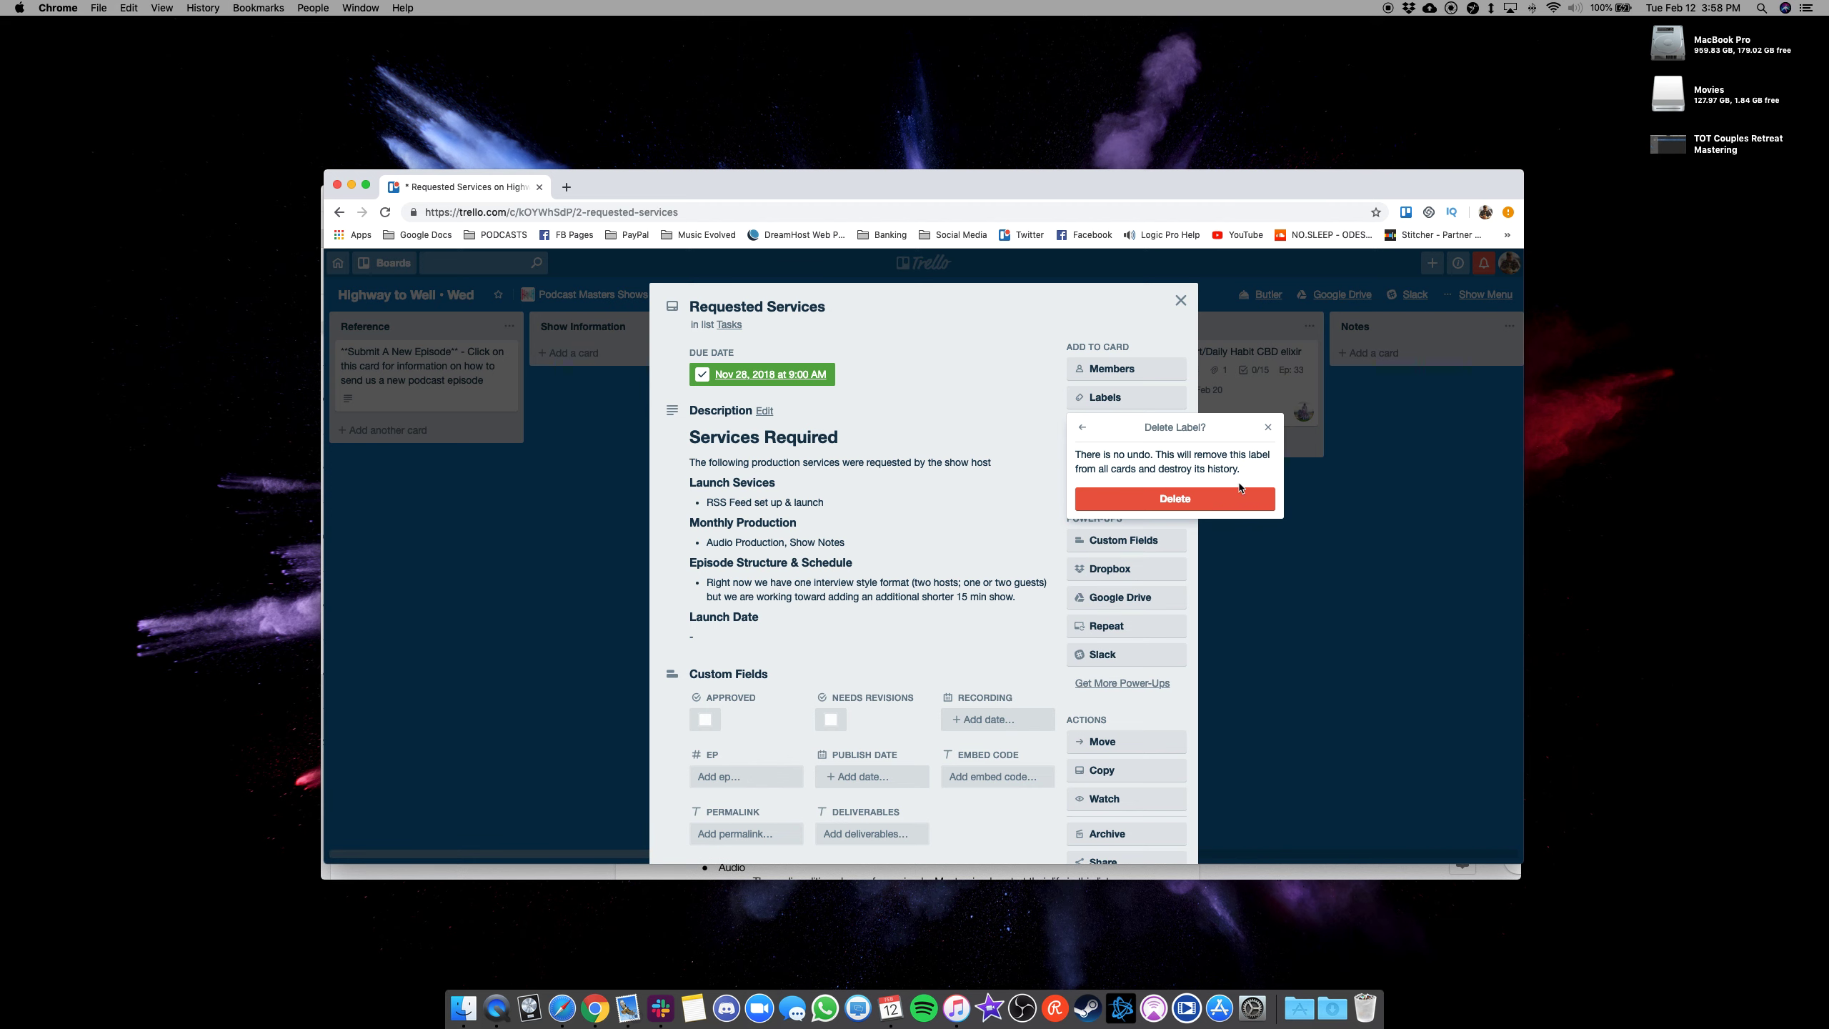
pyautogui.click(1215, 503)
pyautogui.click(1262, 526)
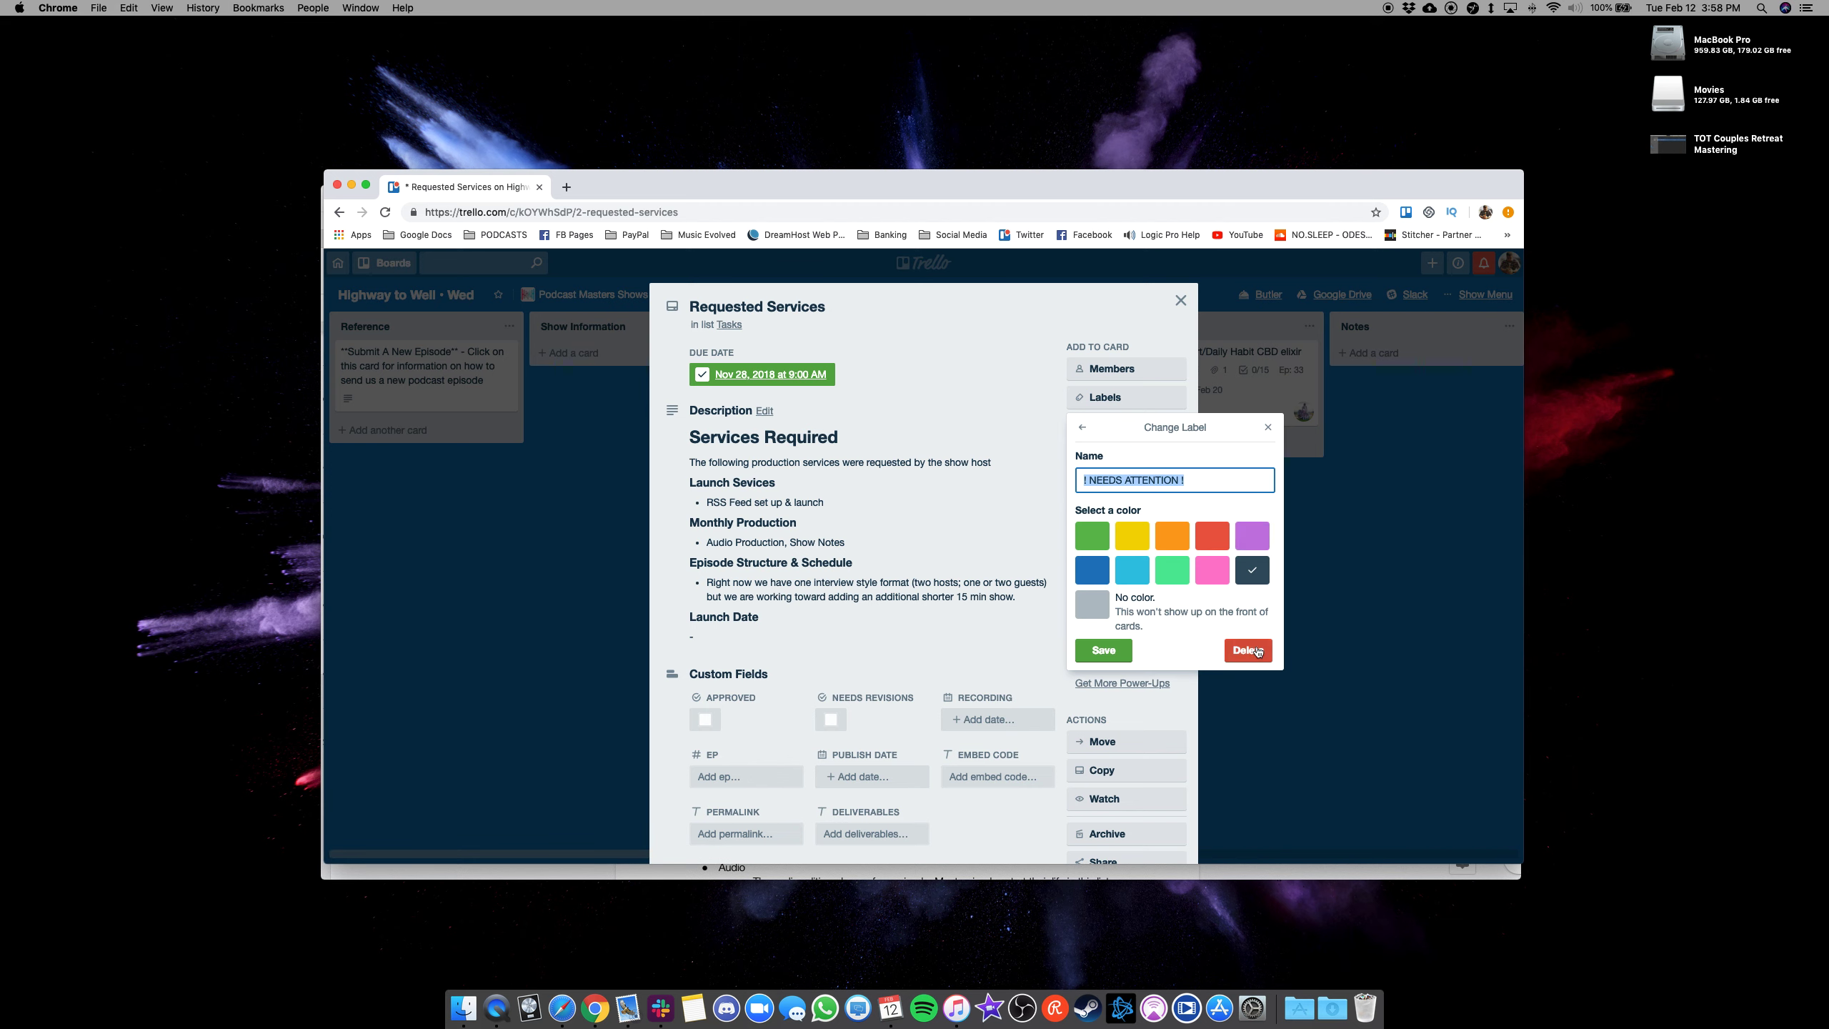
pyautogui.click(1247, 650)
pyautogui.click(1207, 505)
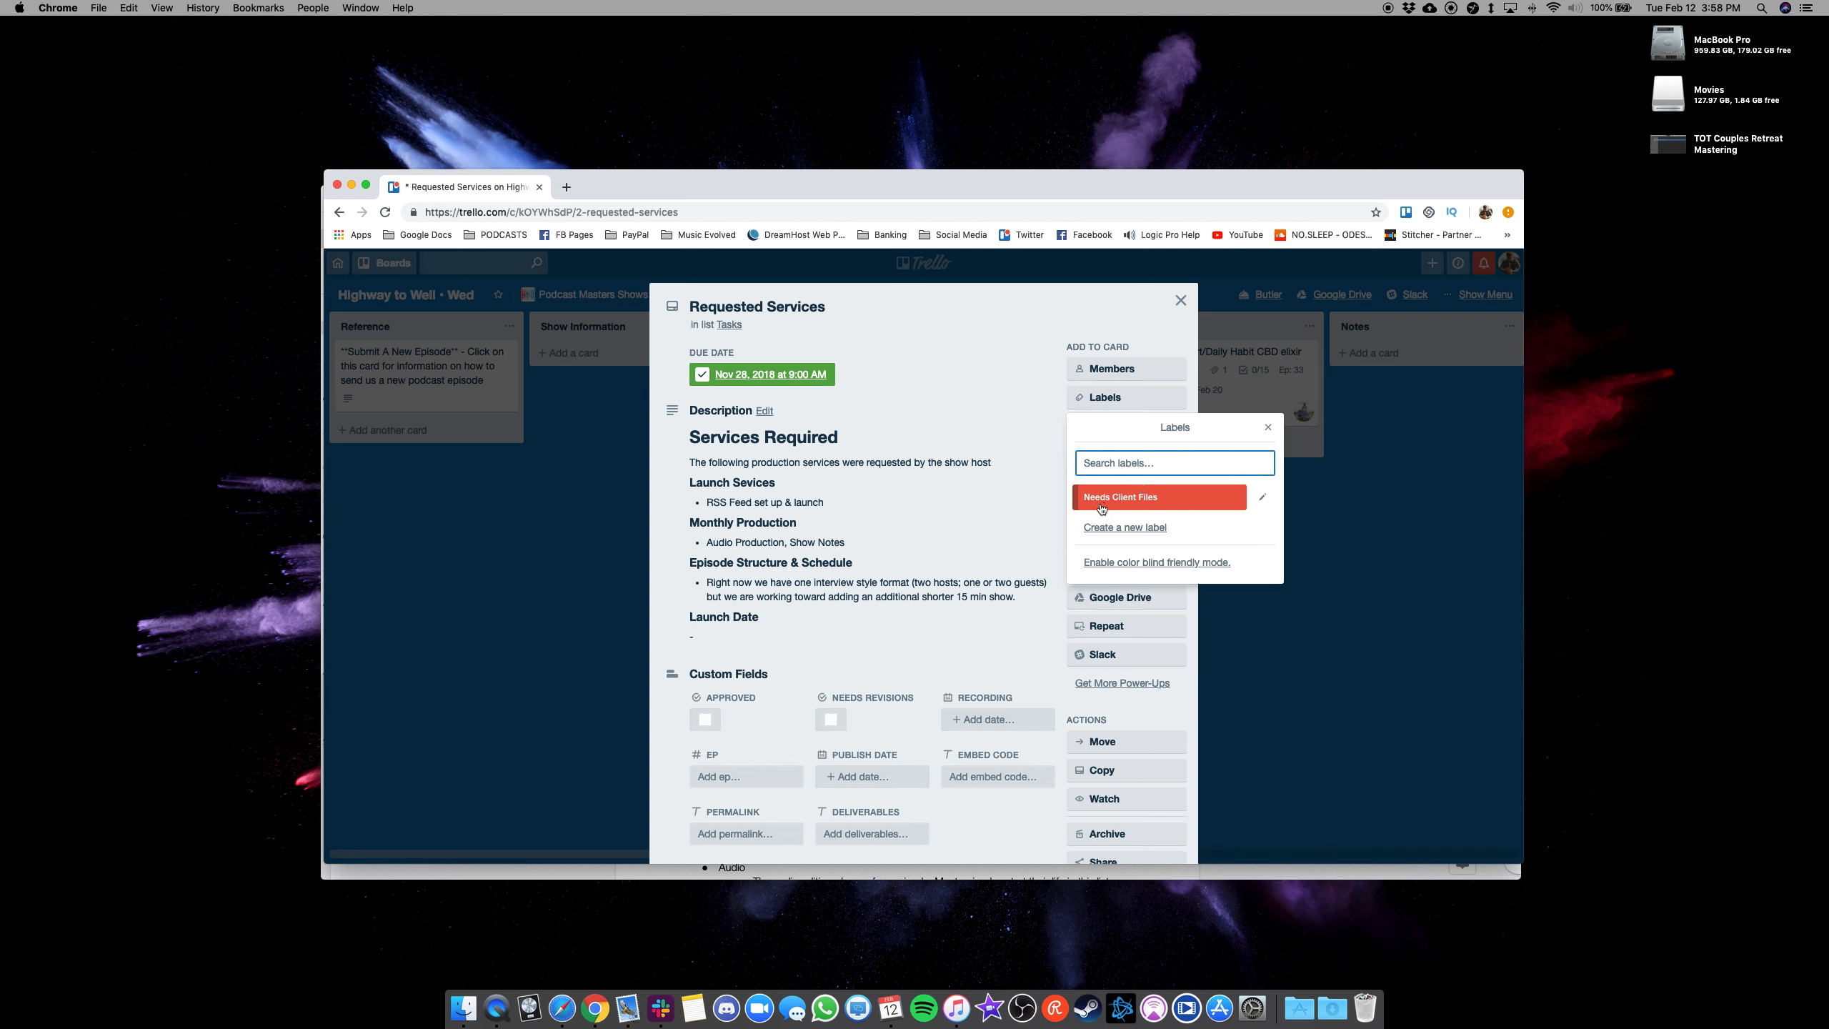
# Step: Rename the red Needs Client Files label to "Files Missing", save it and close the label list
pyautogui.click(1258, 499)
pyautogui.write('Files Missing')
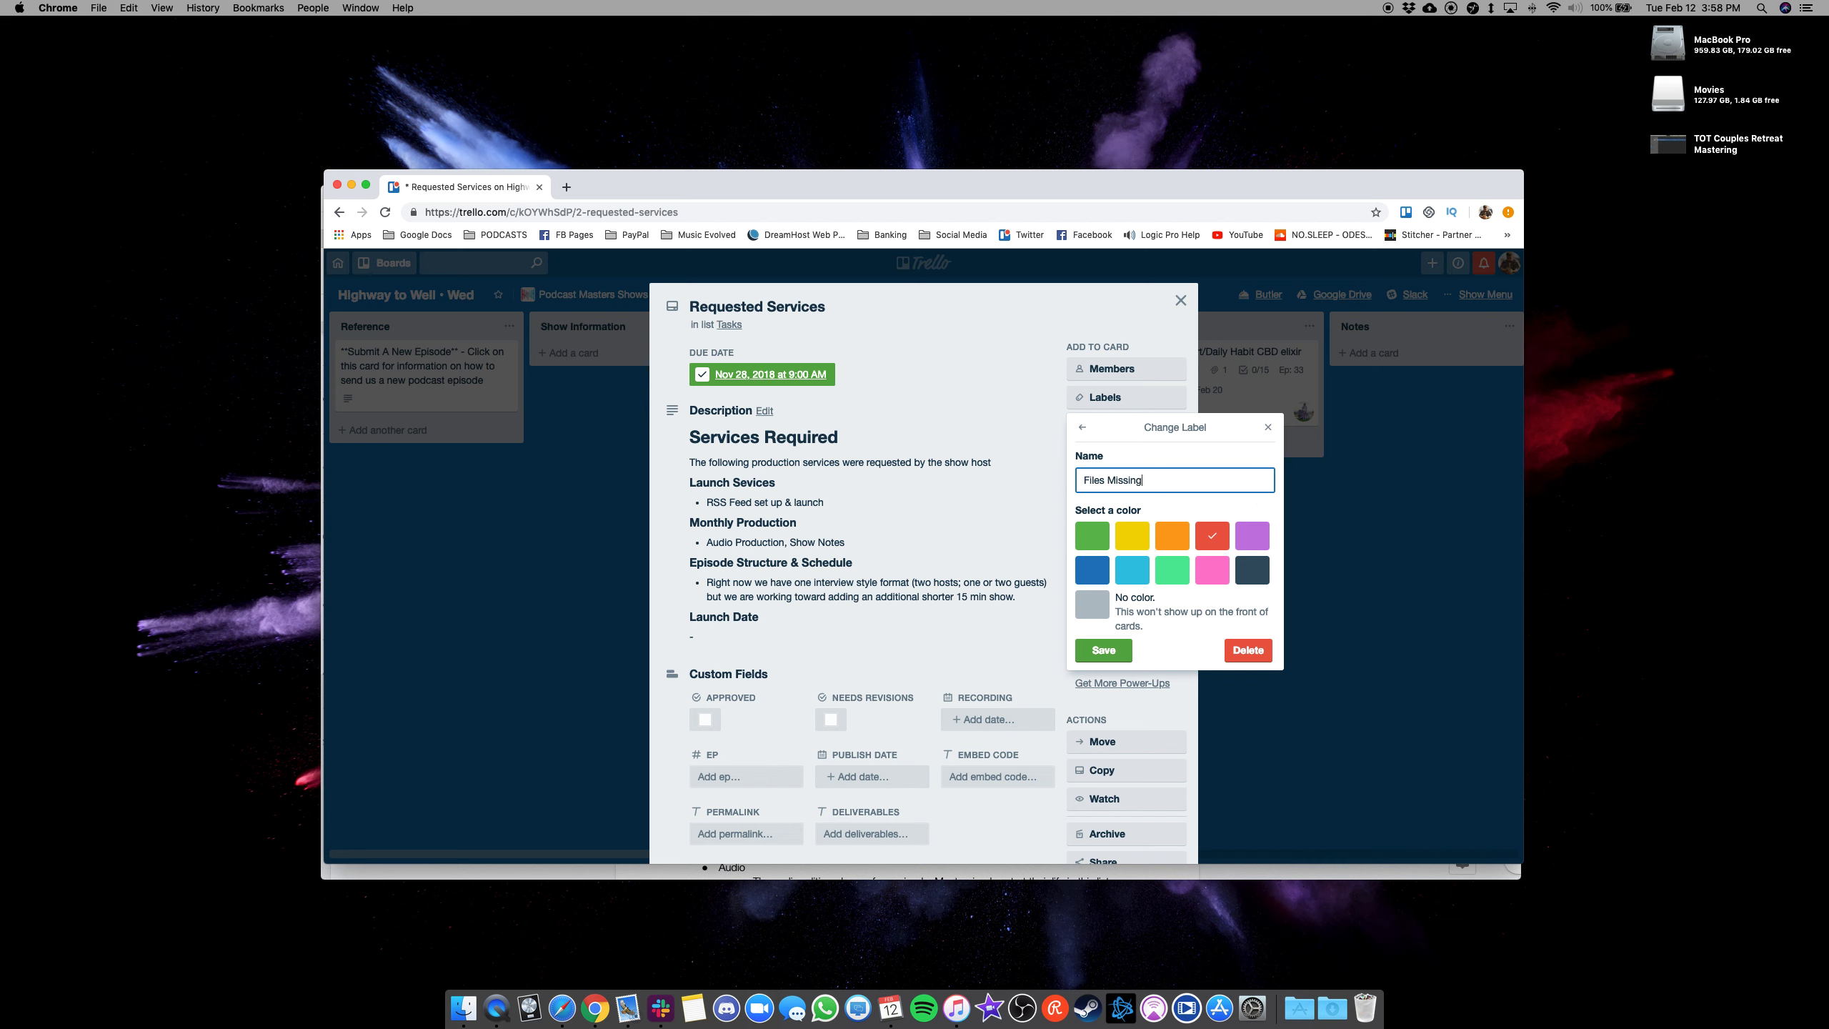
pyautogui.click(1103, 650)
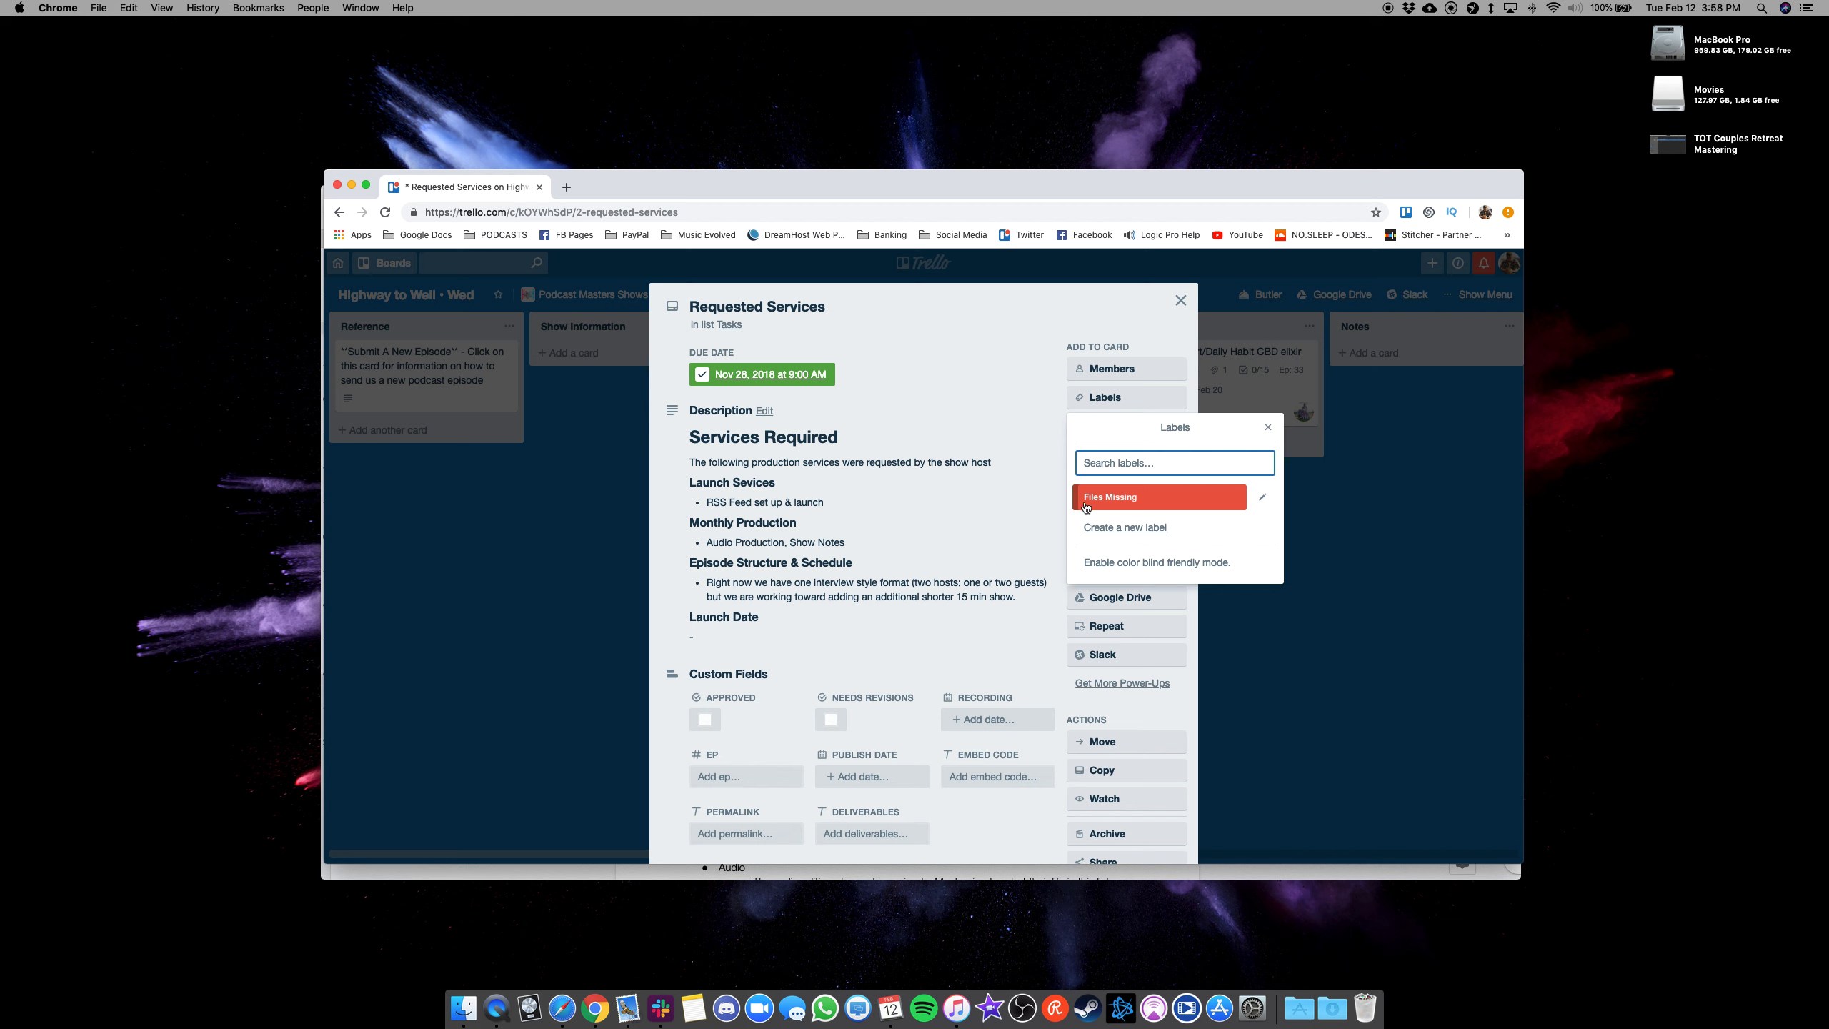
pyautogui.press('Escape')
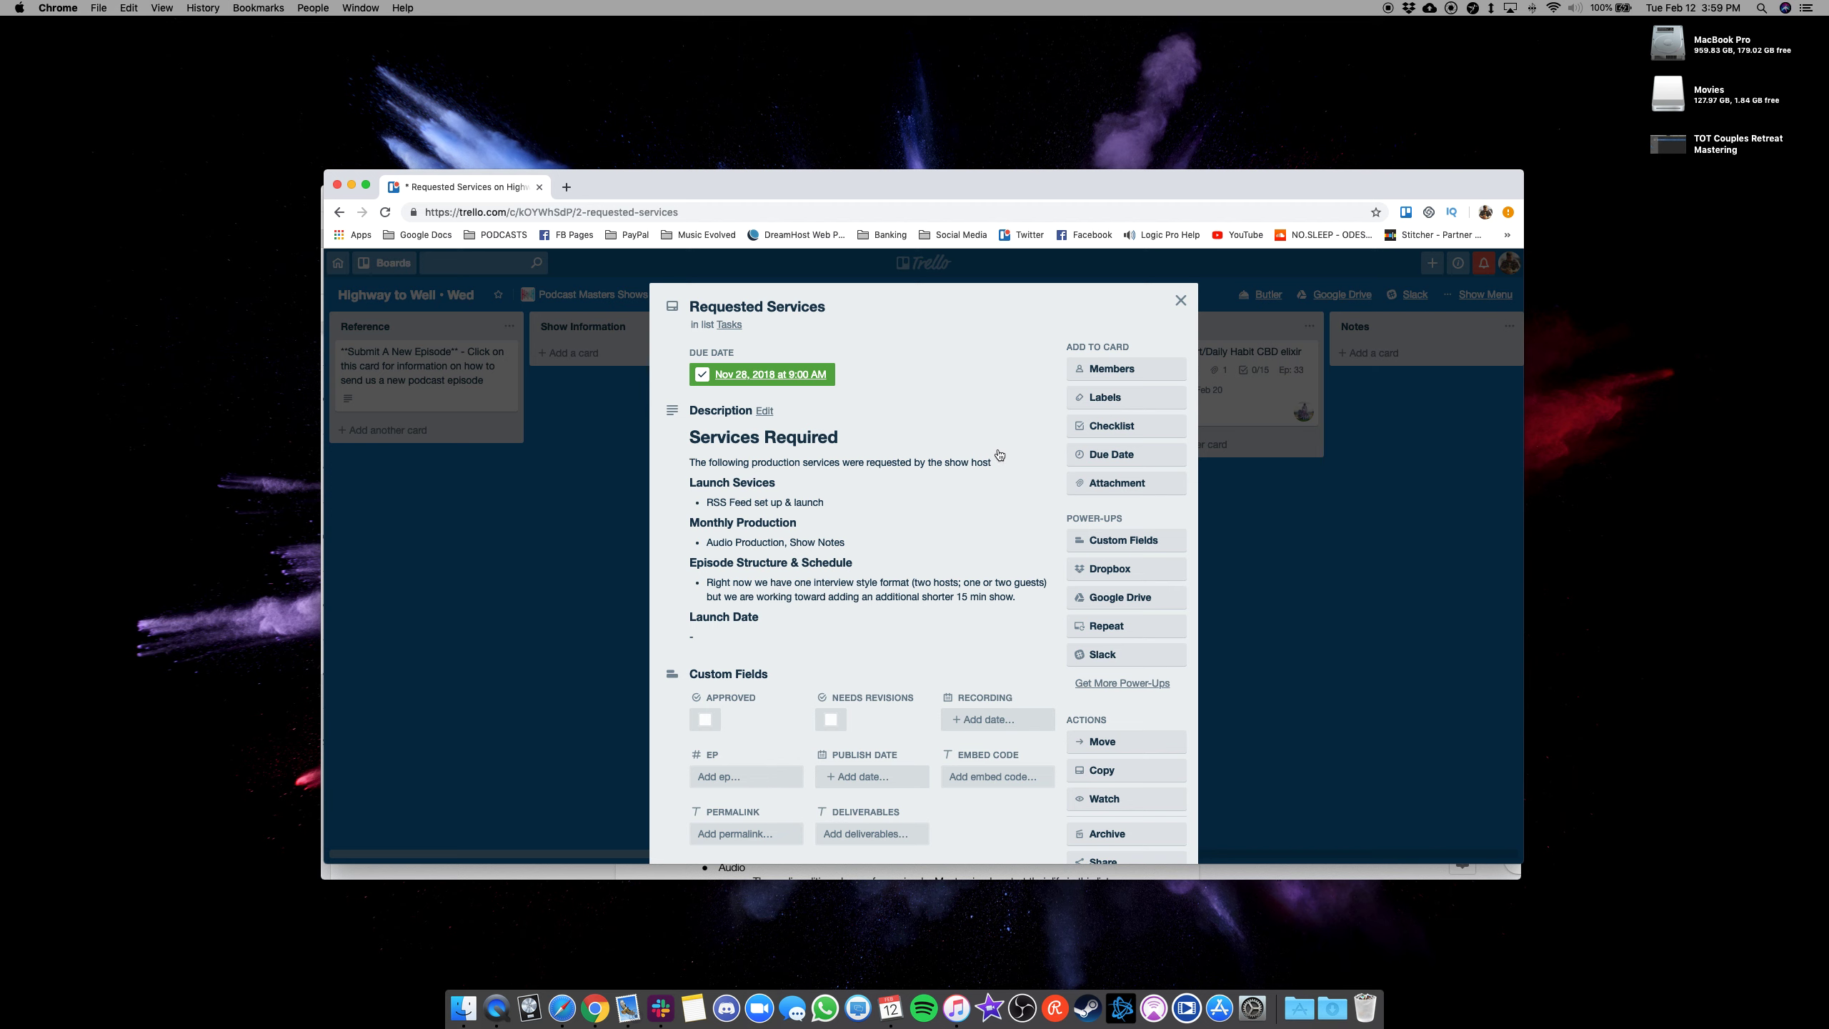
# Step: Open the card's custom fields and try to create a checkbox field named "Approved"
pyautogui.click(1128, 545)
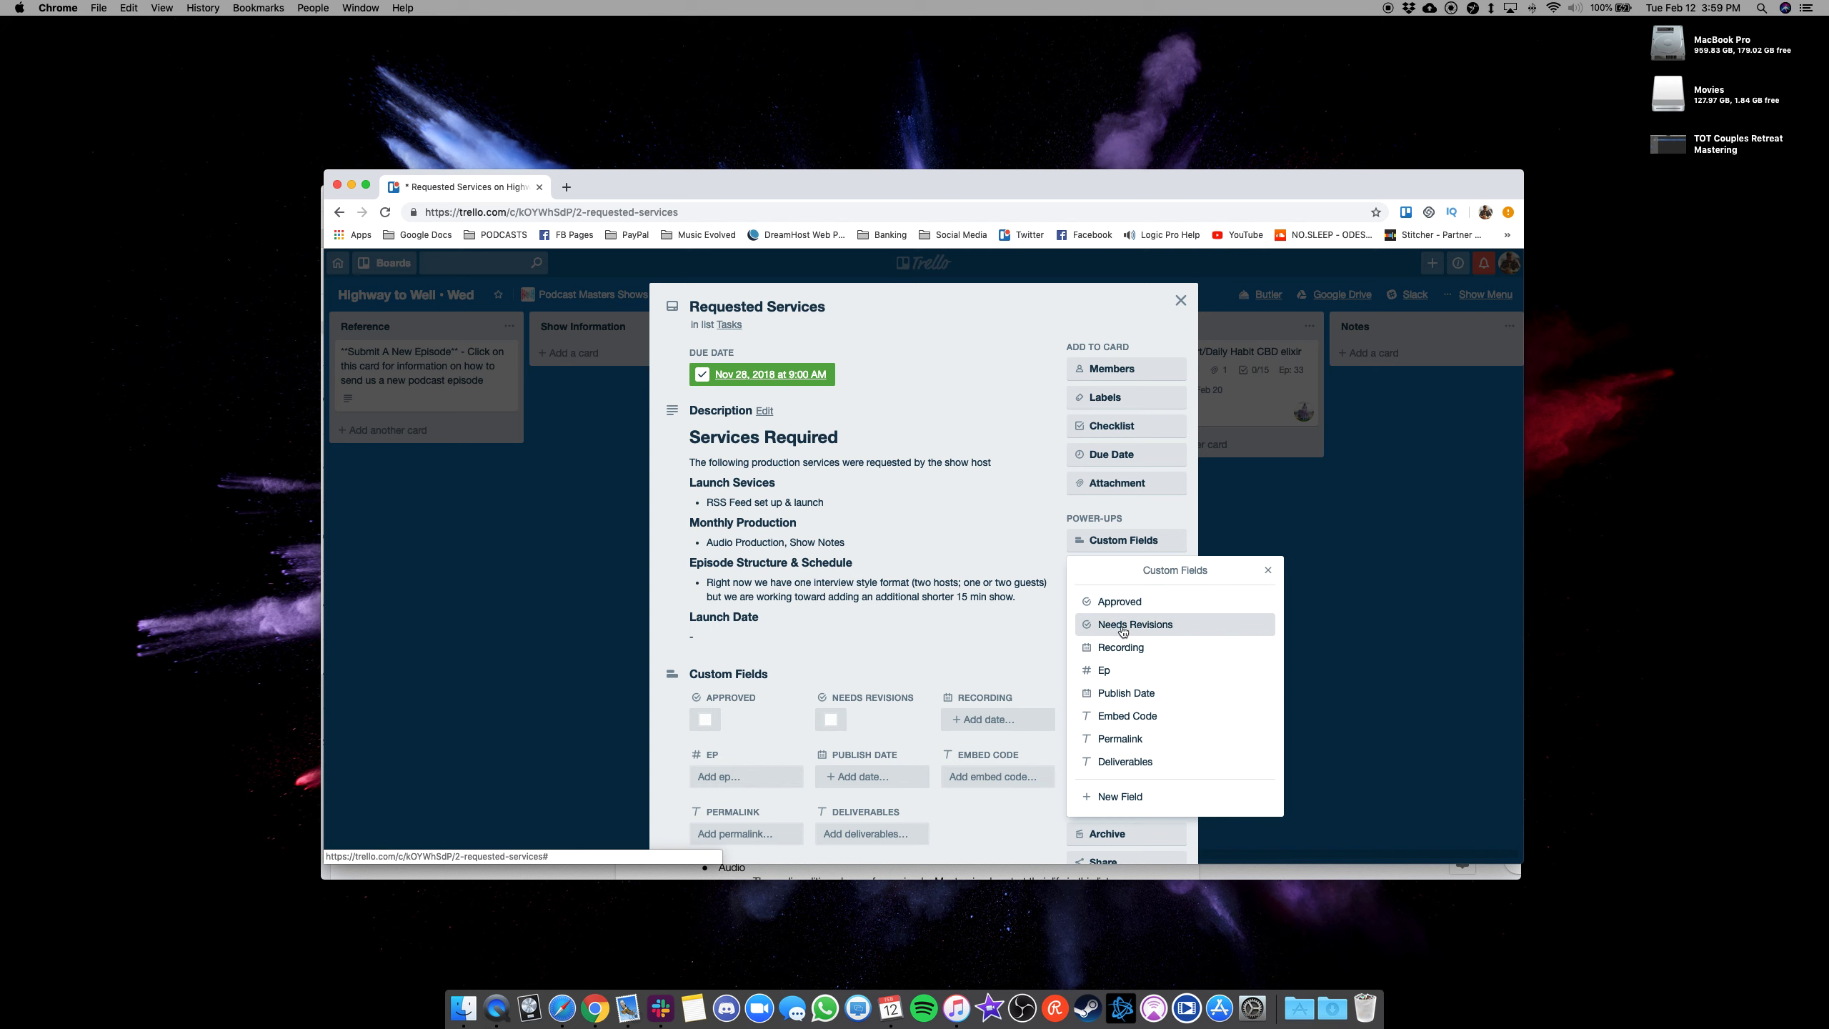
pyautogui.click(1109, 798)
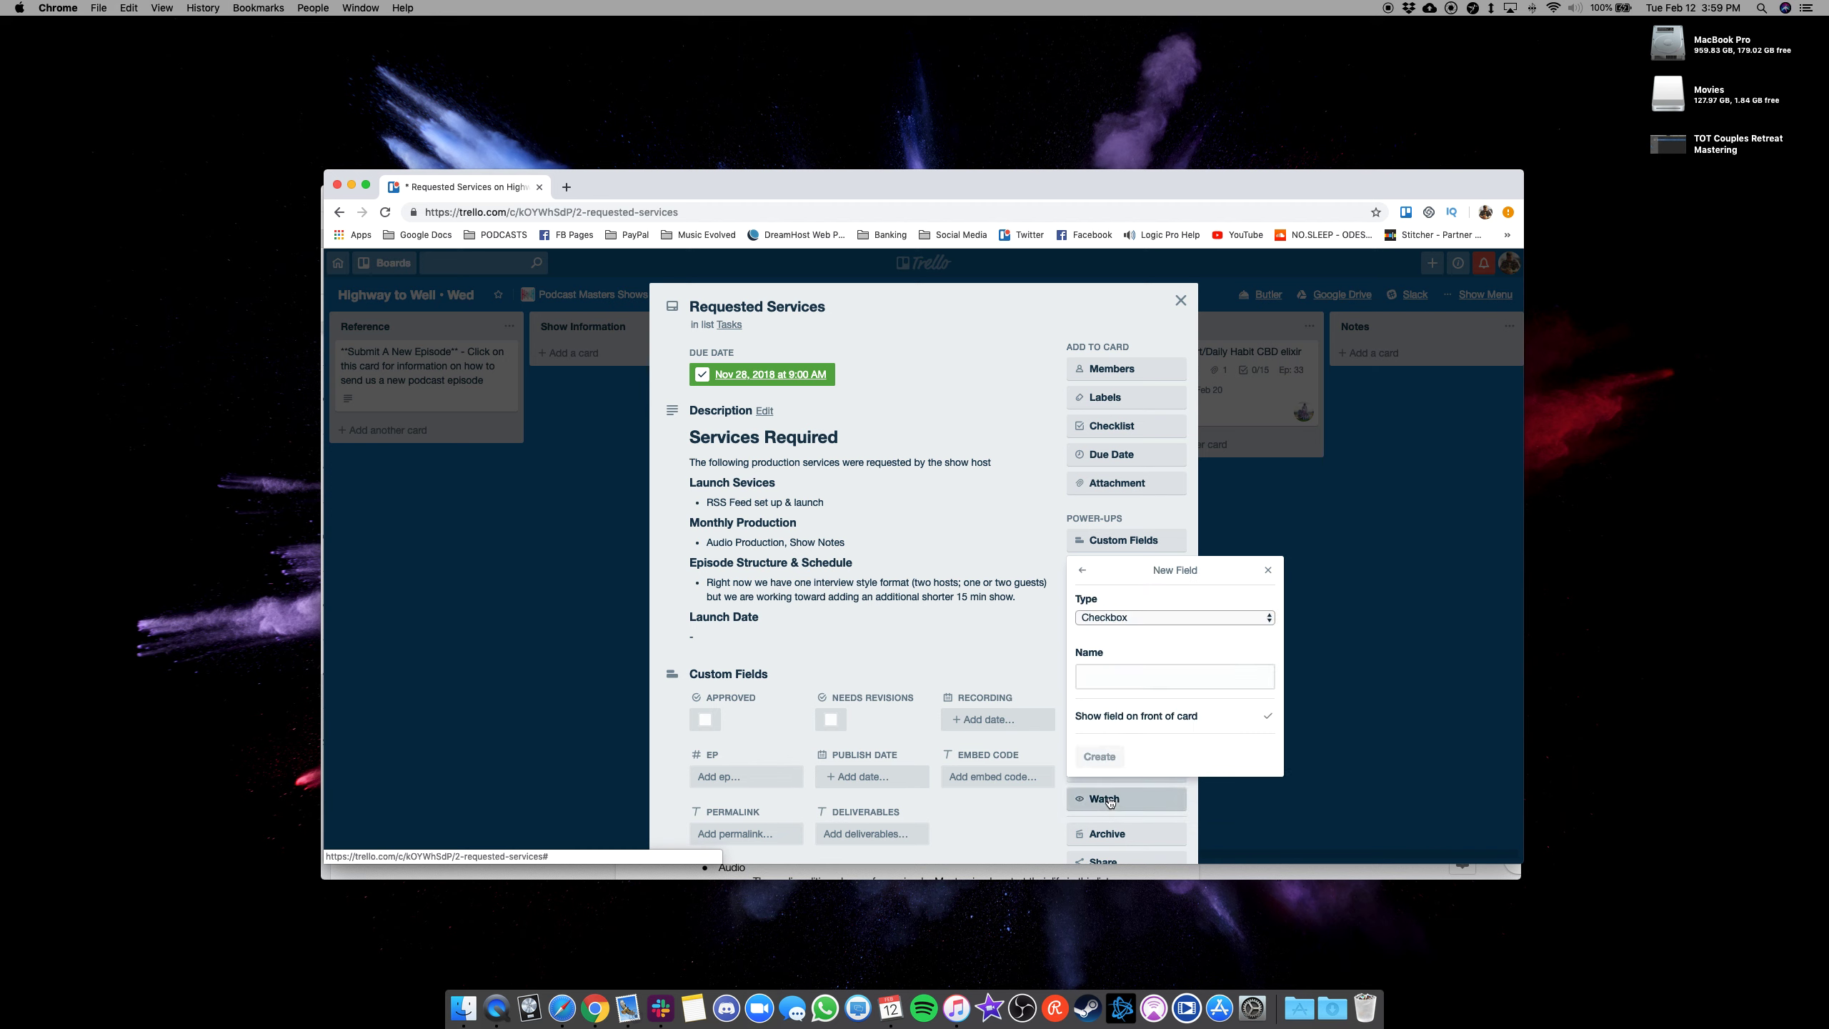
pyautogui.click(1113, 618)
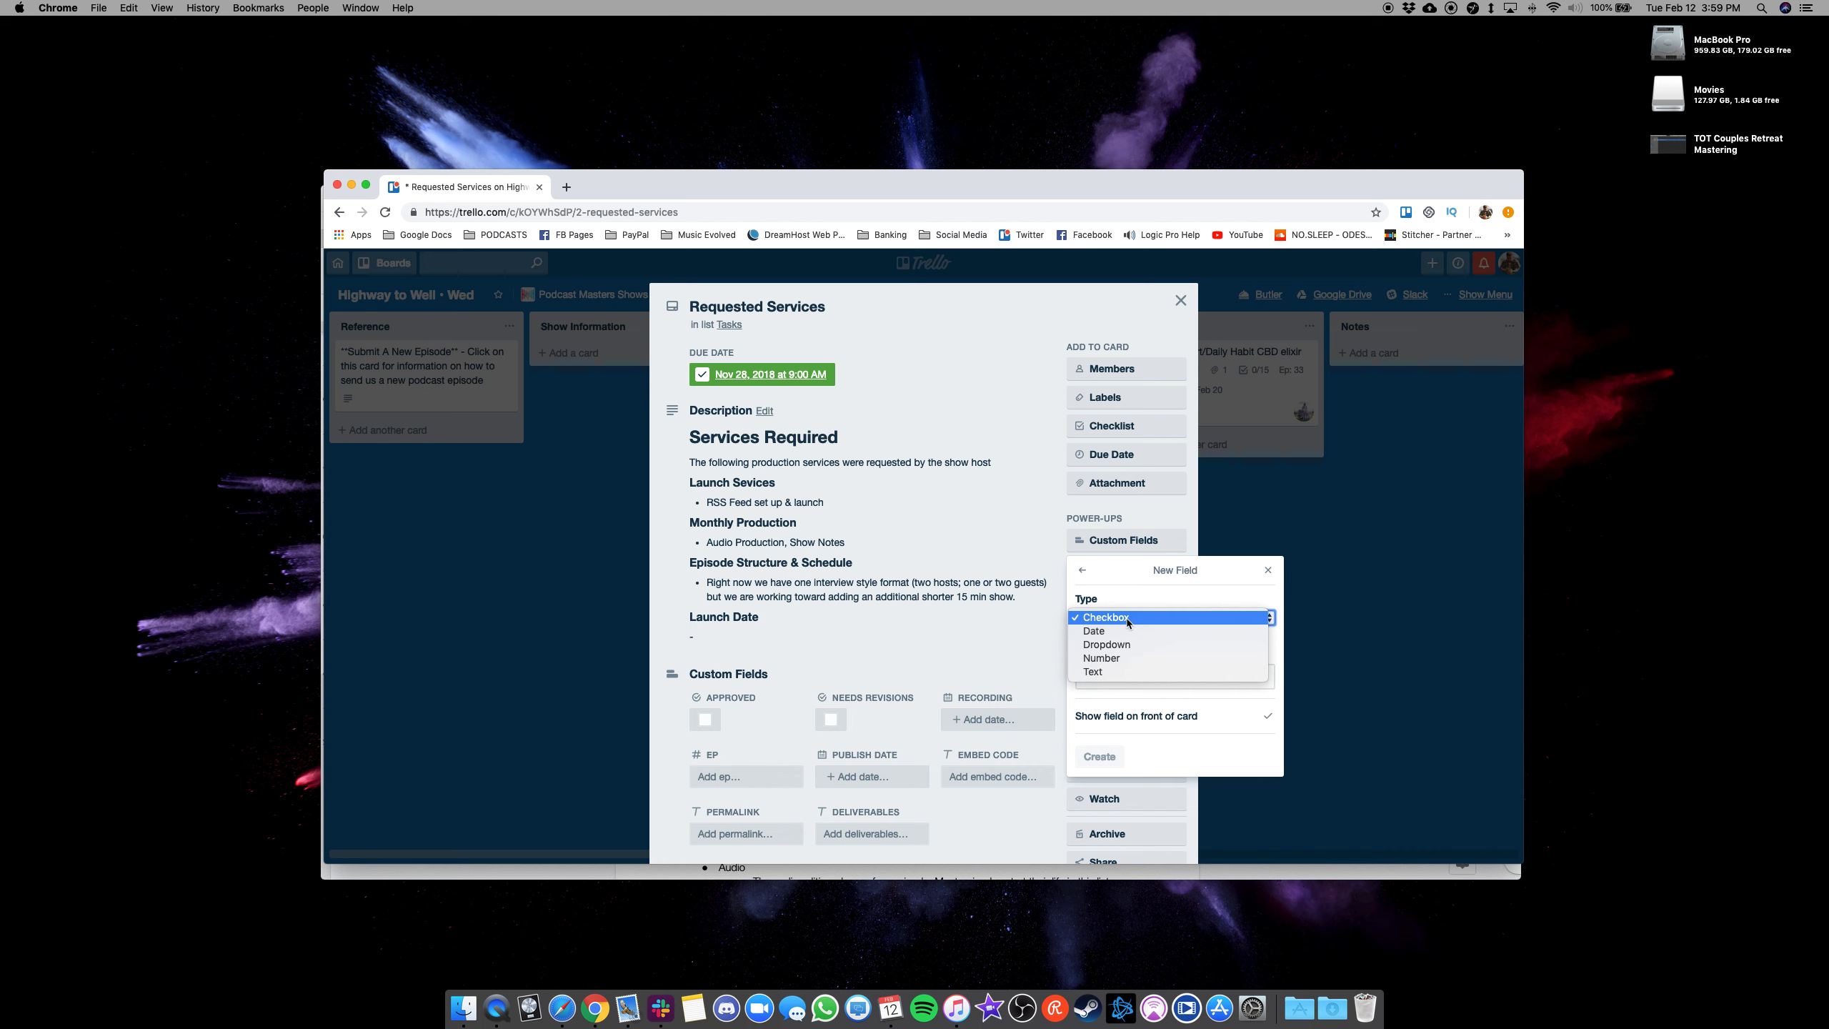
pyautogui.click(1127, 618)
pyautogui.write('A')
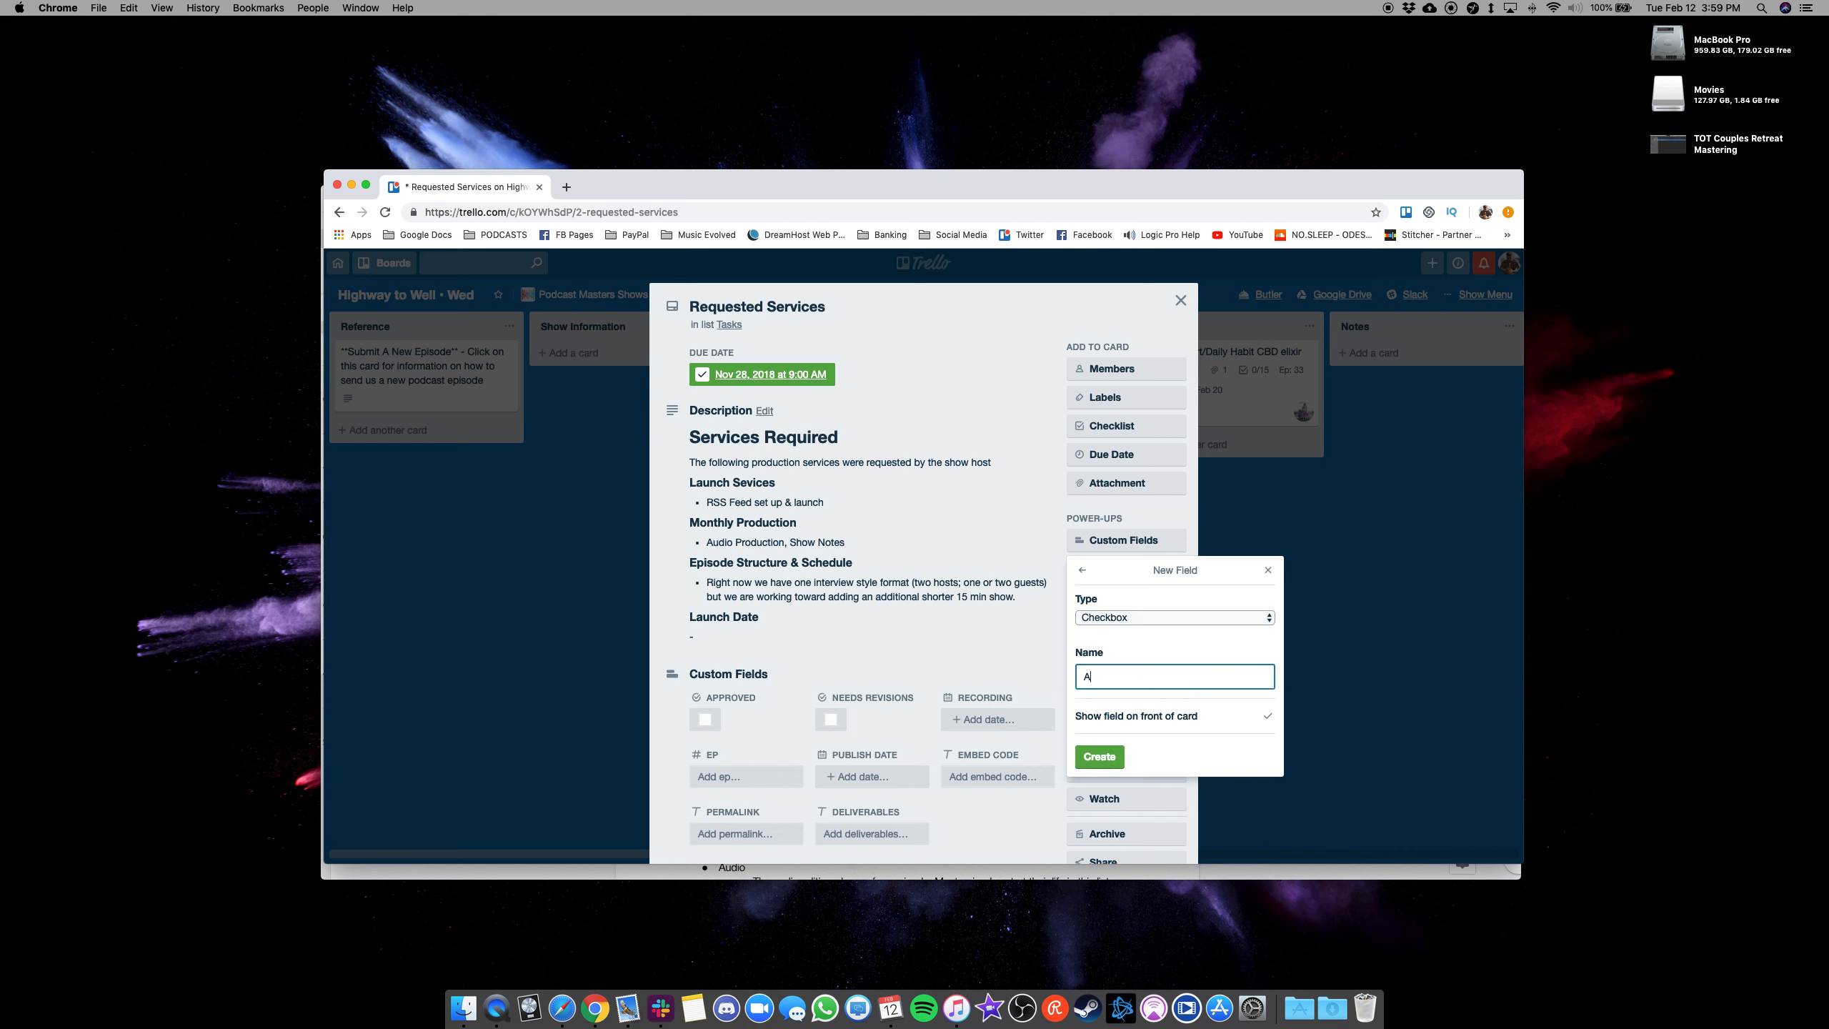
pyautogui.write('pproved')
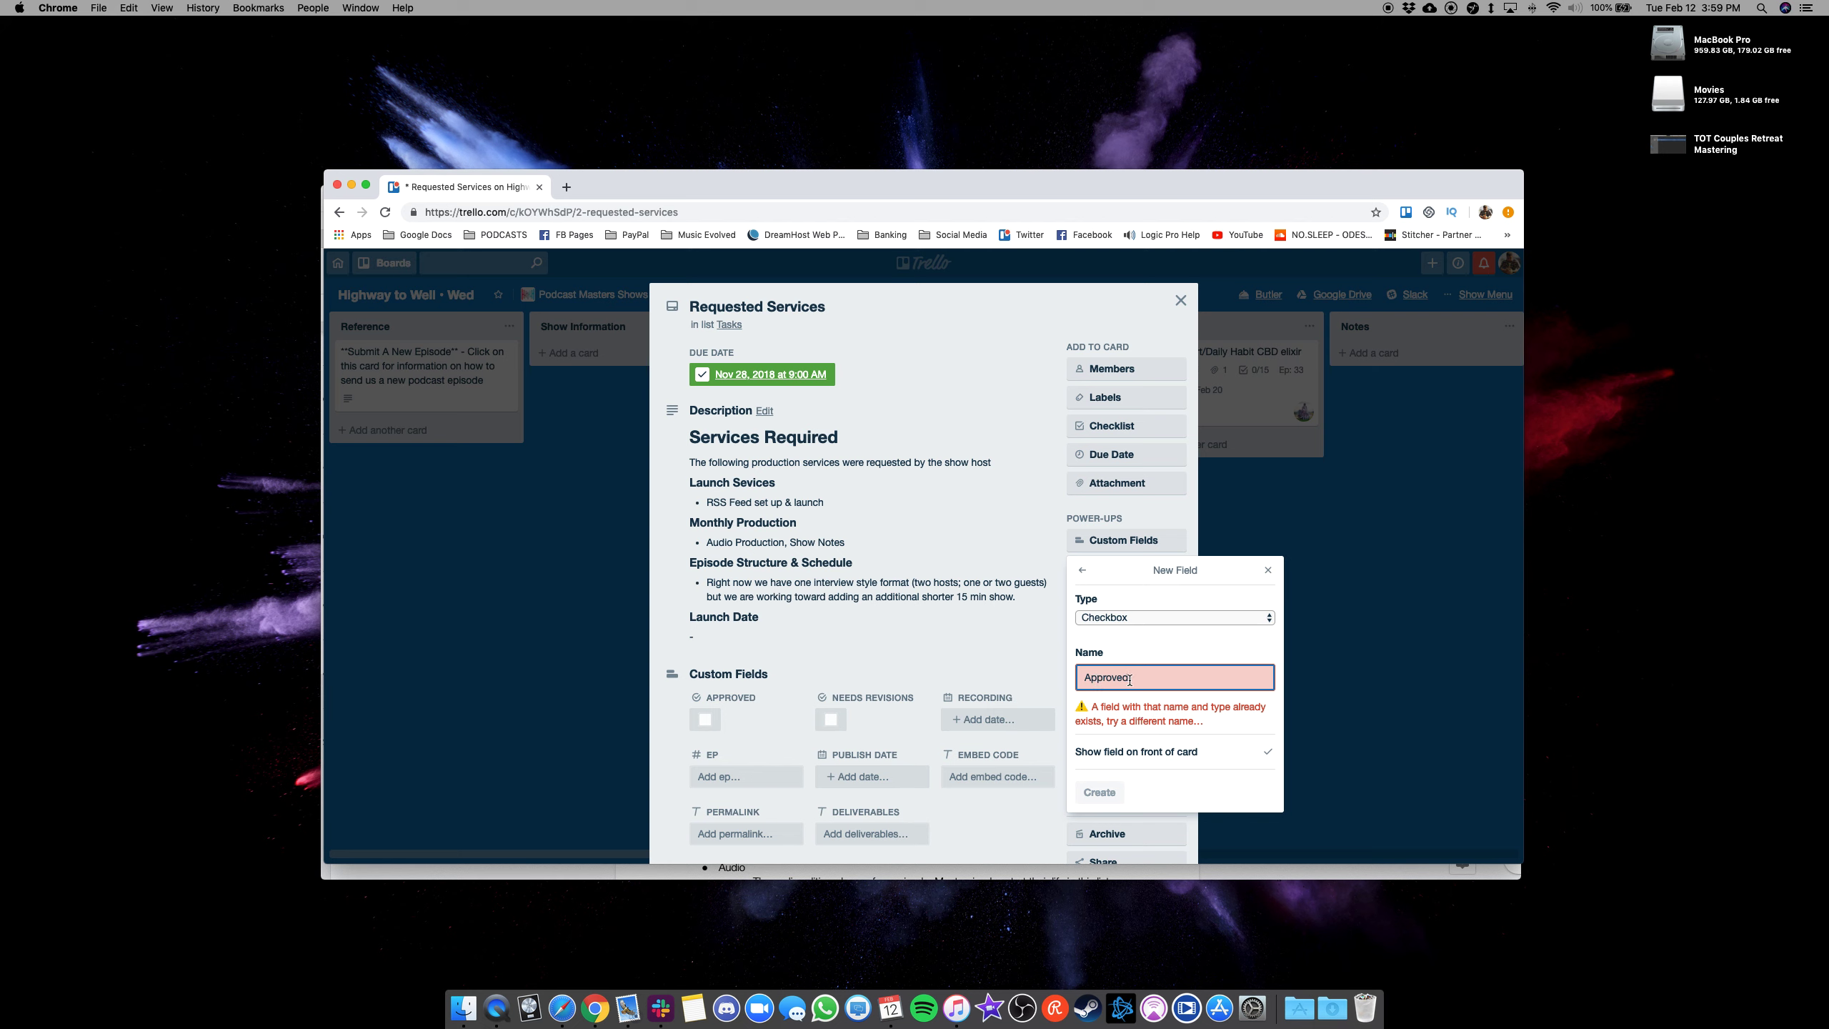
pyautogui.moveTo(1089, 676); pyautogui.dragTo(1157, 678)
pyautogui.click(1128, 678)
pyautogui.moveTo(1122, 682); pyautogui.dragTo(1075, 684)
pyautogui.click(1145, 684)
pyautogui.moveTo(1137, 675); pyautogui.dragTo(1083, 676)
pyautogui.click(1158, 678)
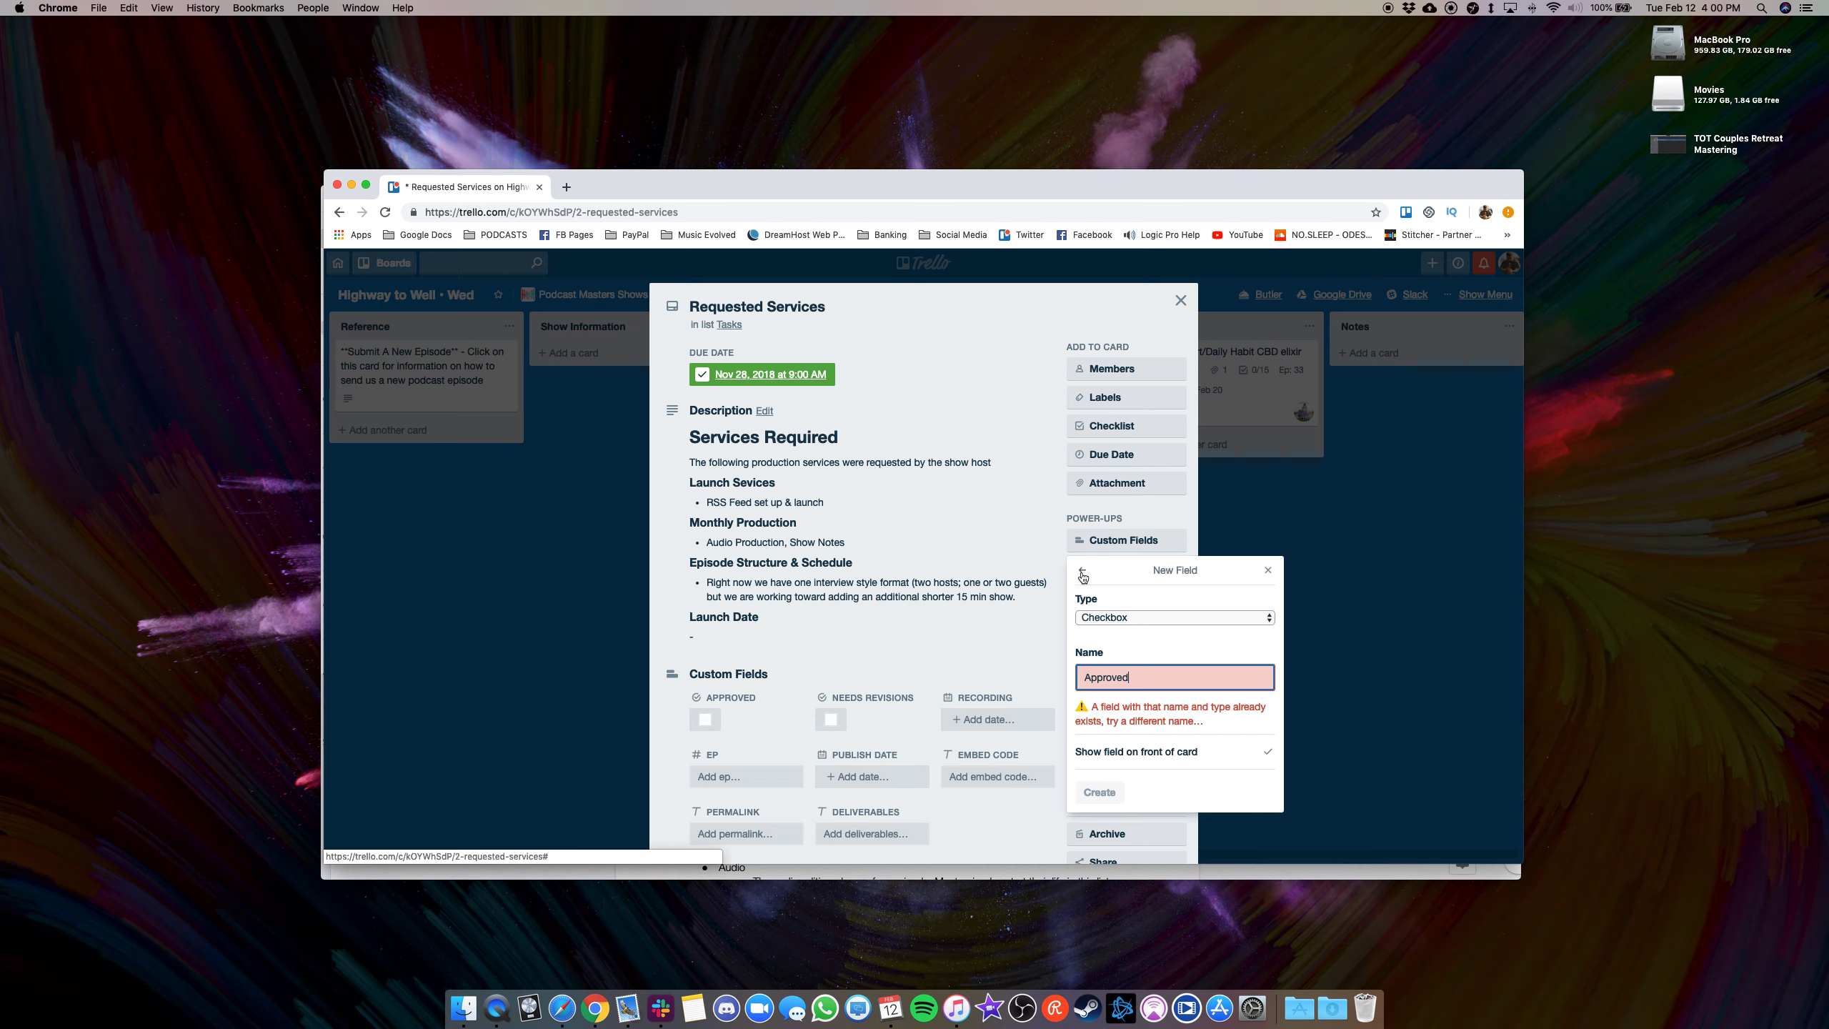
pyautogui.click(1082, 570)
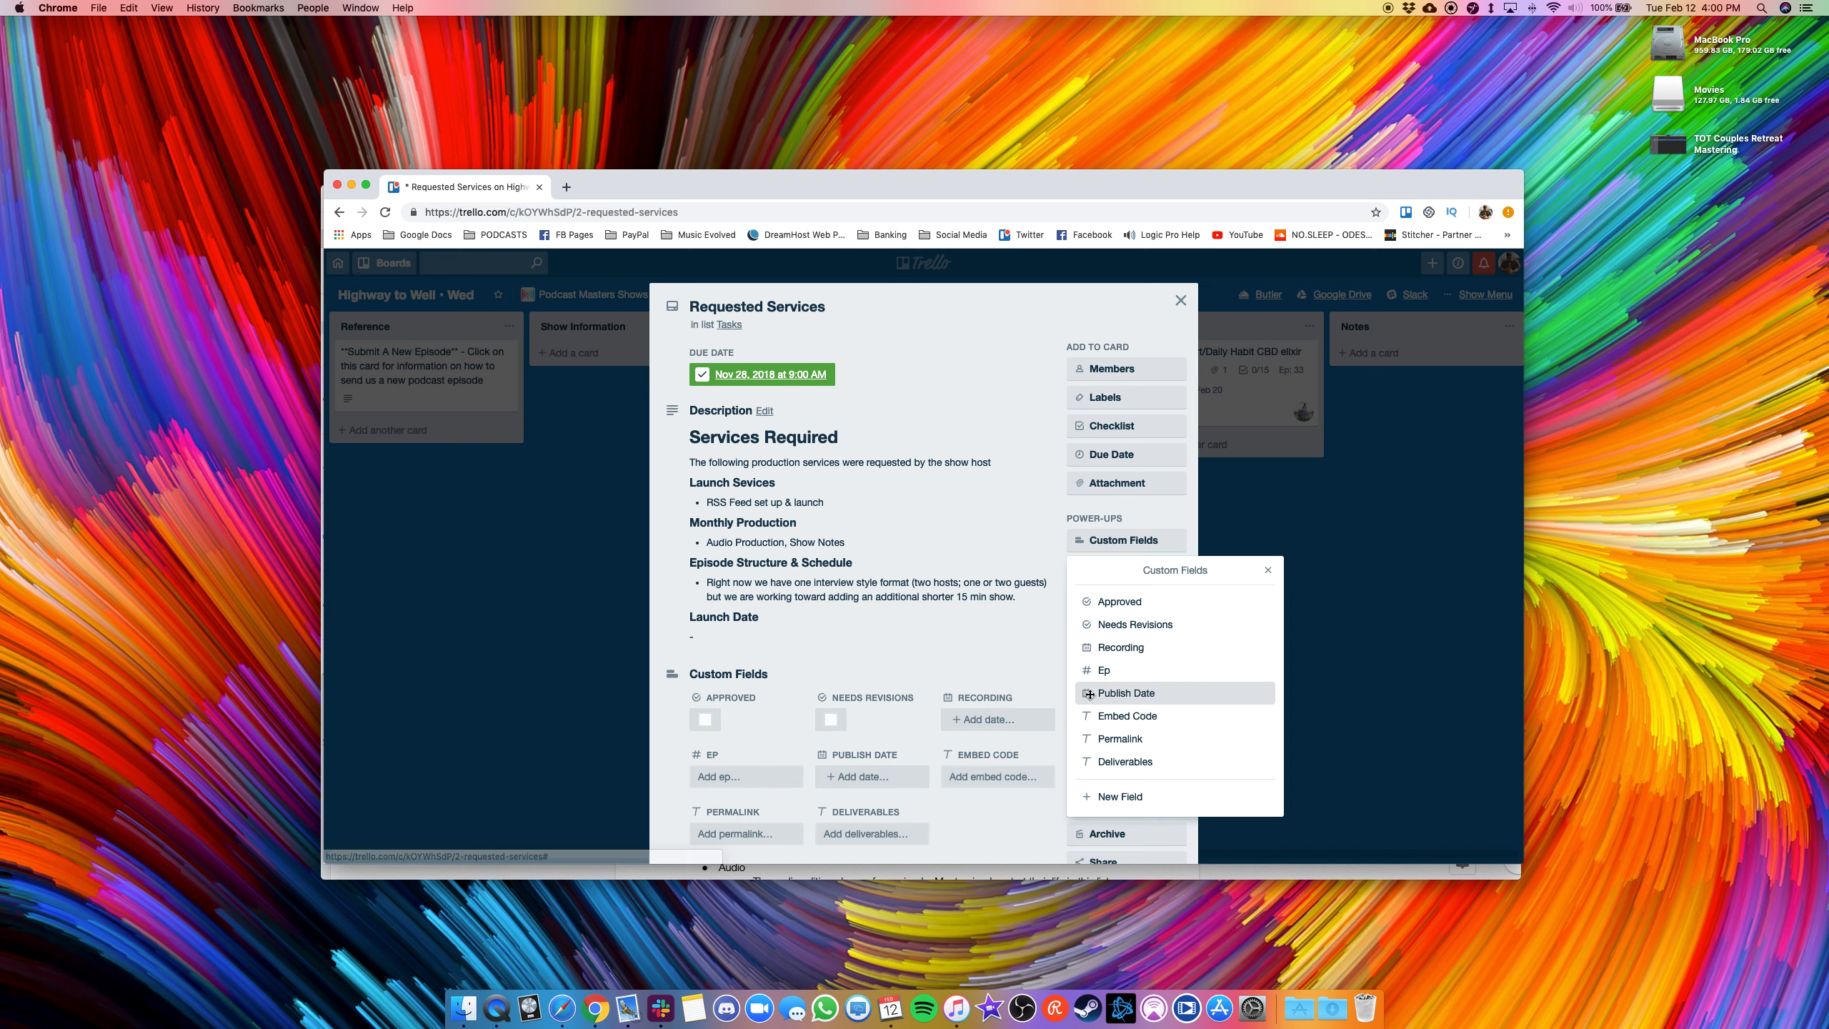
# Step: Rename the Publish Date custom field to "Publish" and the Embed Code field to "Embed"
pyautogui.click(1141, 693)
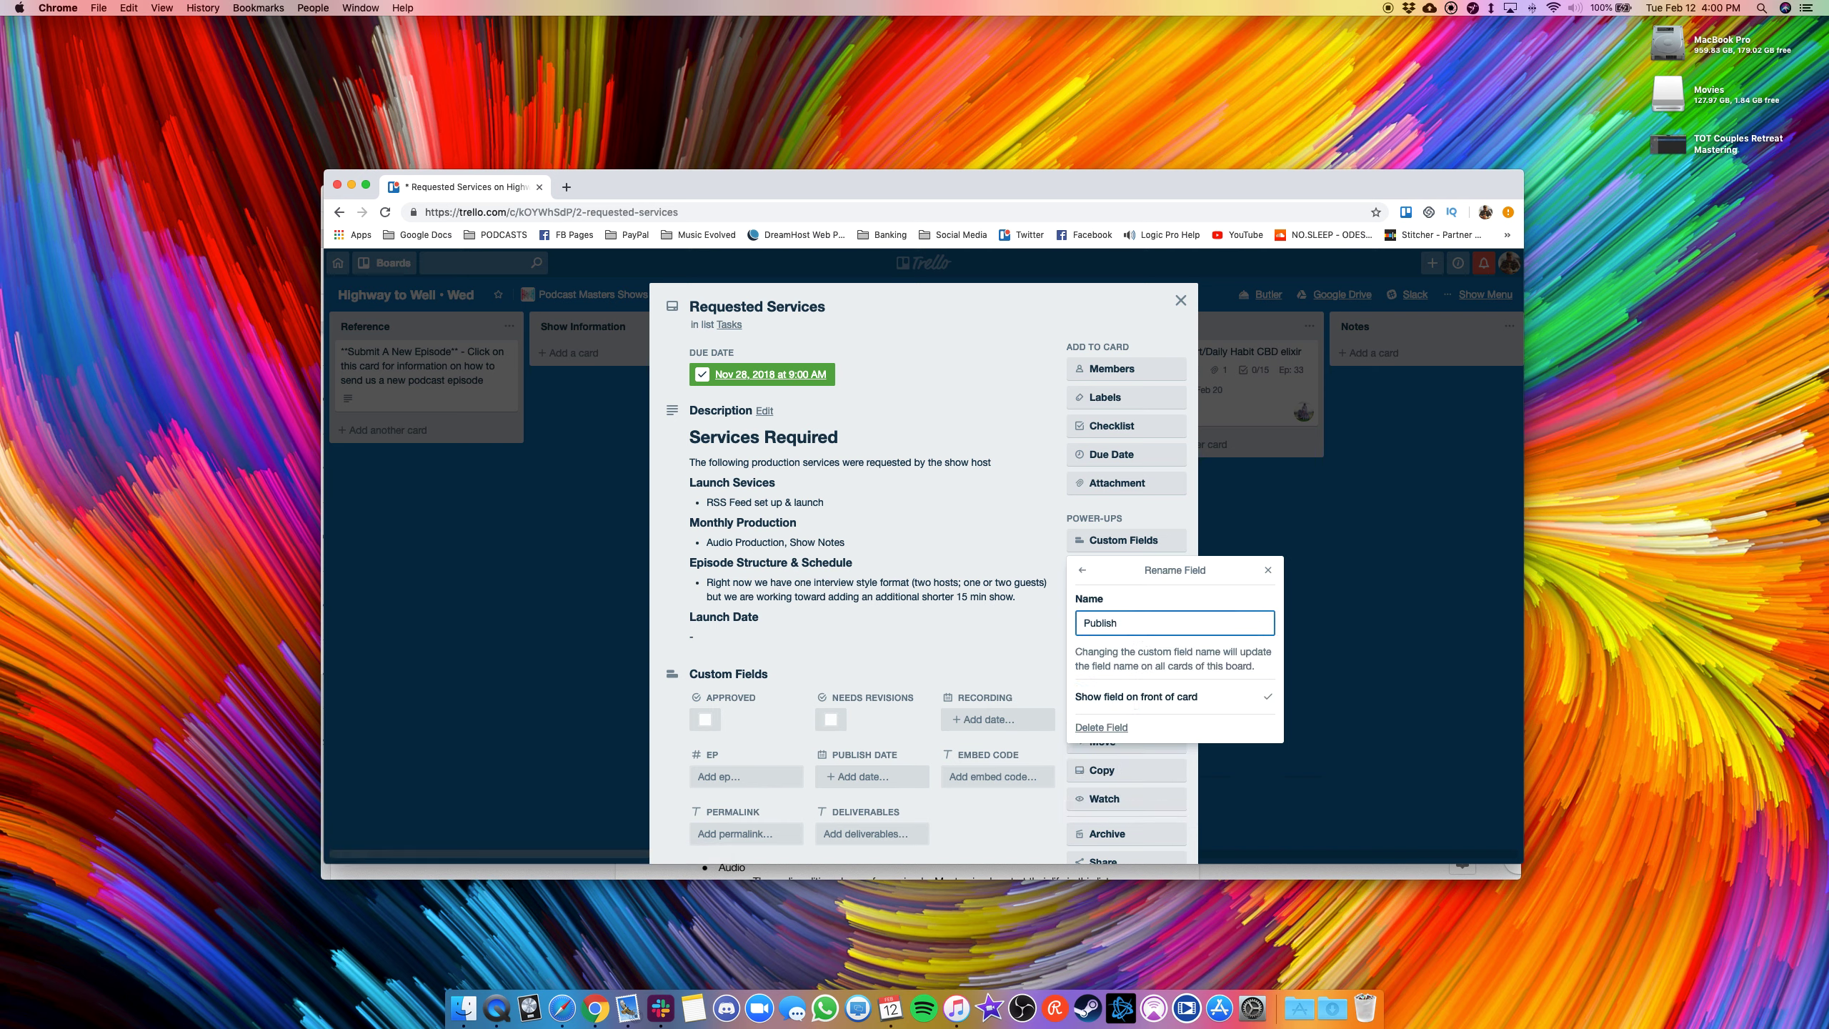
pyautogui.click(1083, 570)
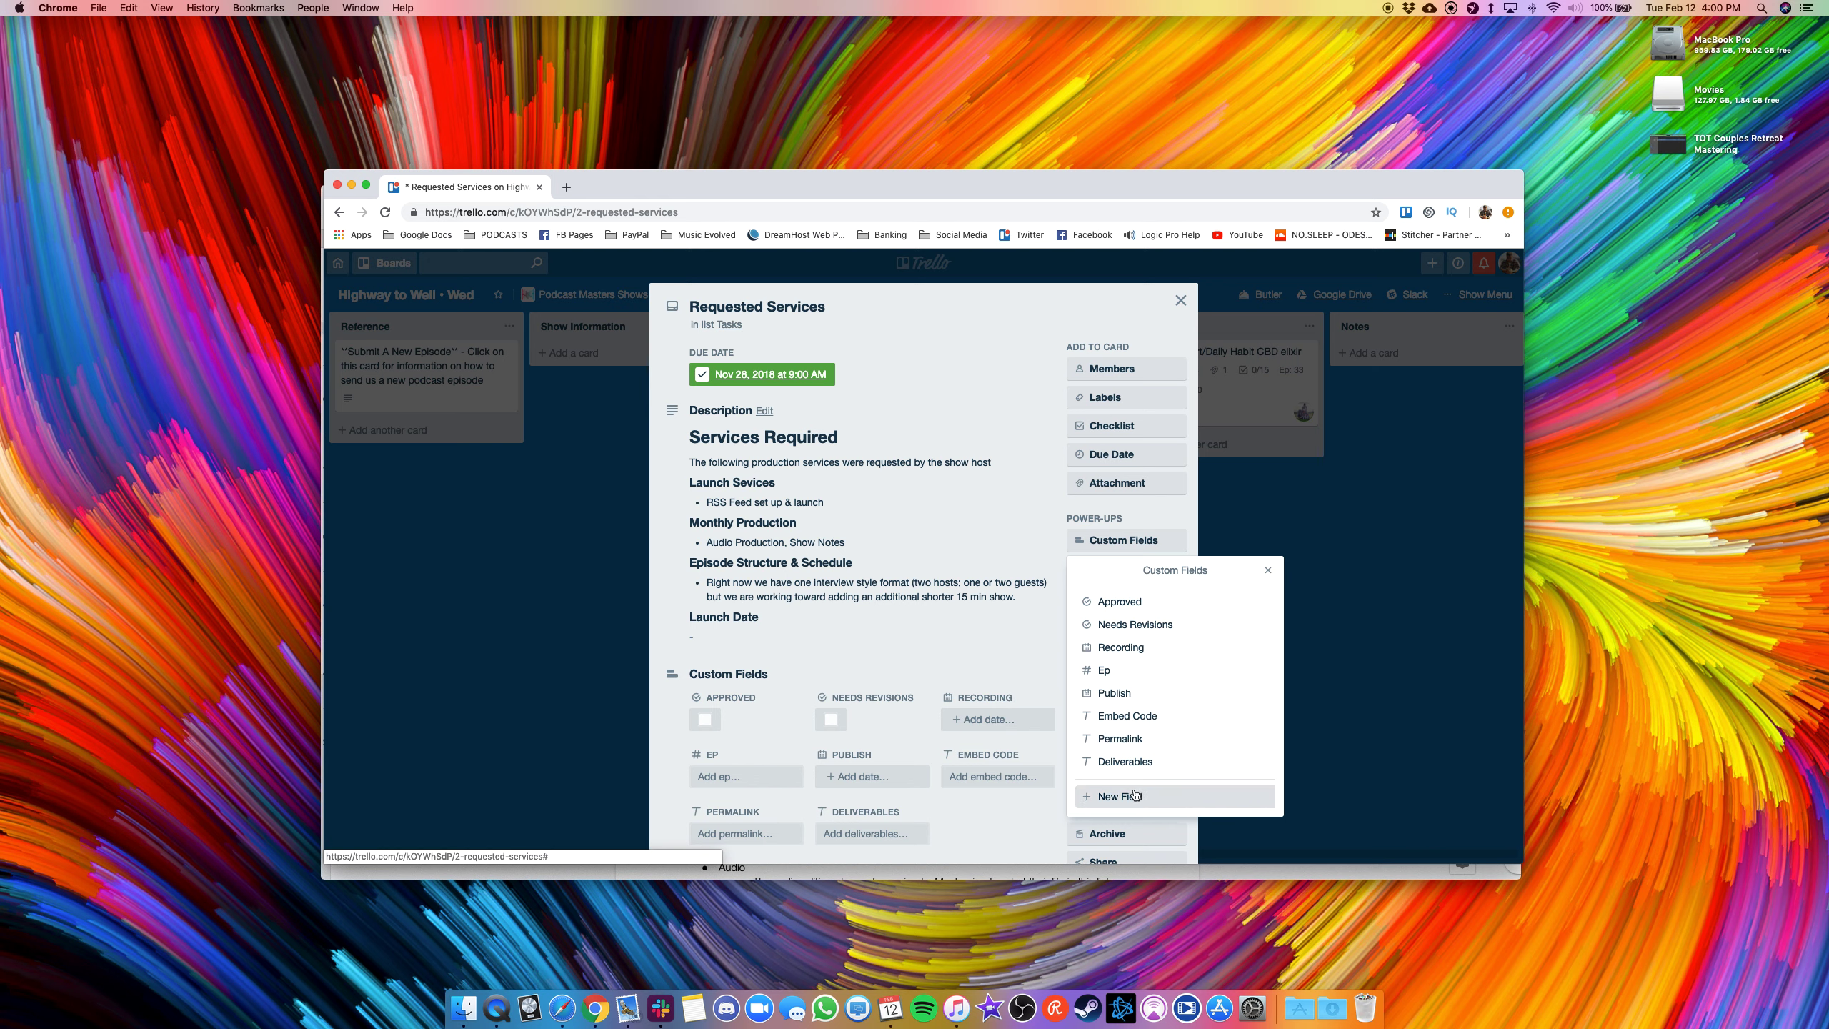
pyautogui.click(1125, 716)
pyautogui.click(1154, 620)
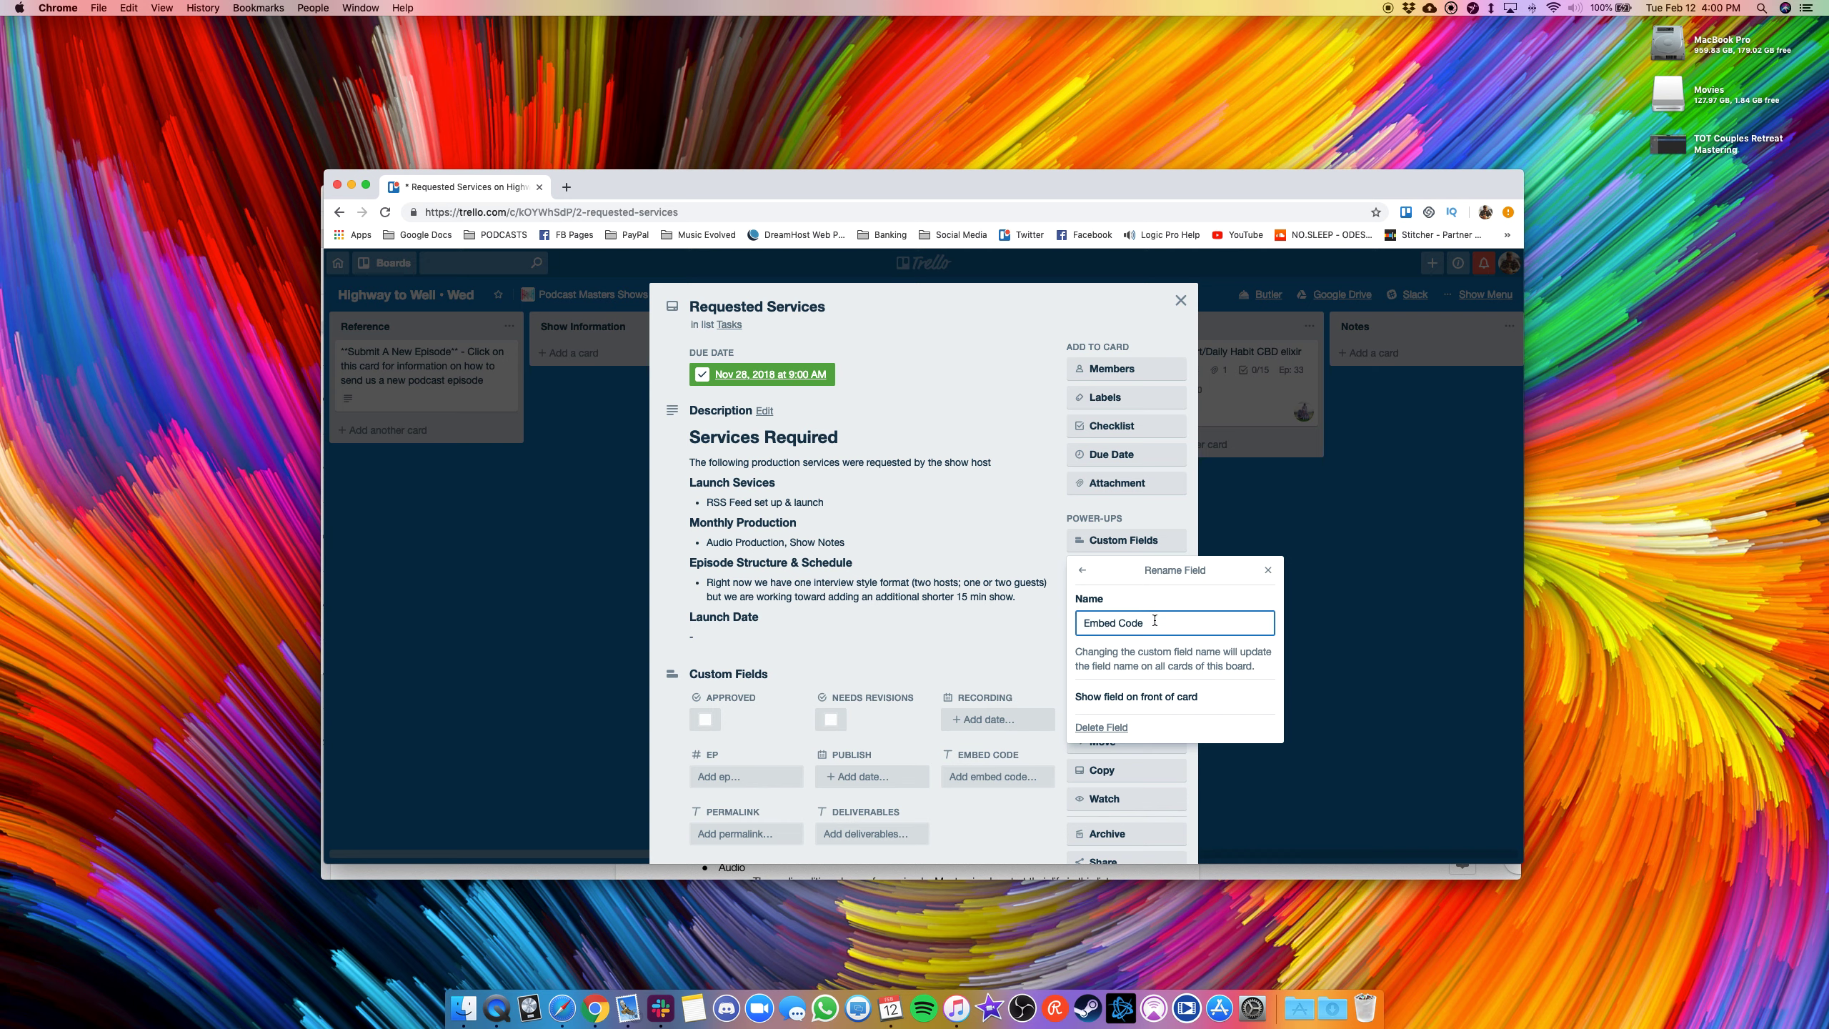
pyautogui.click(1082, 570)
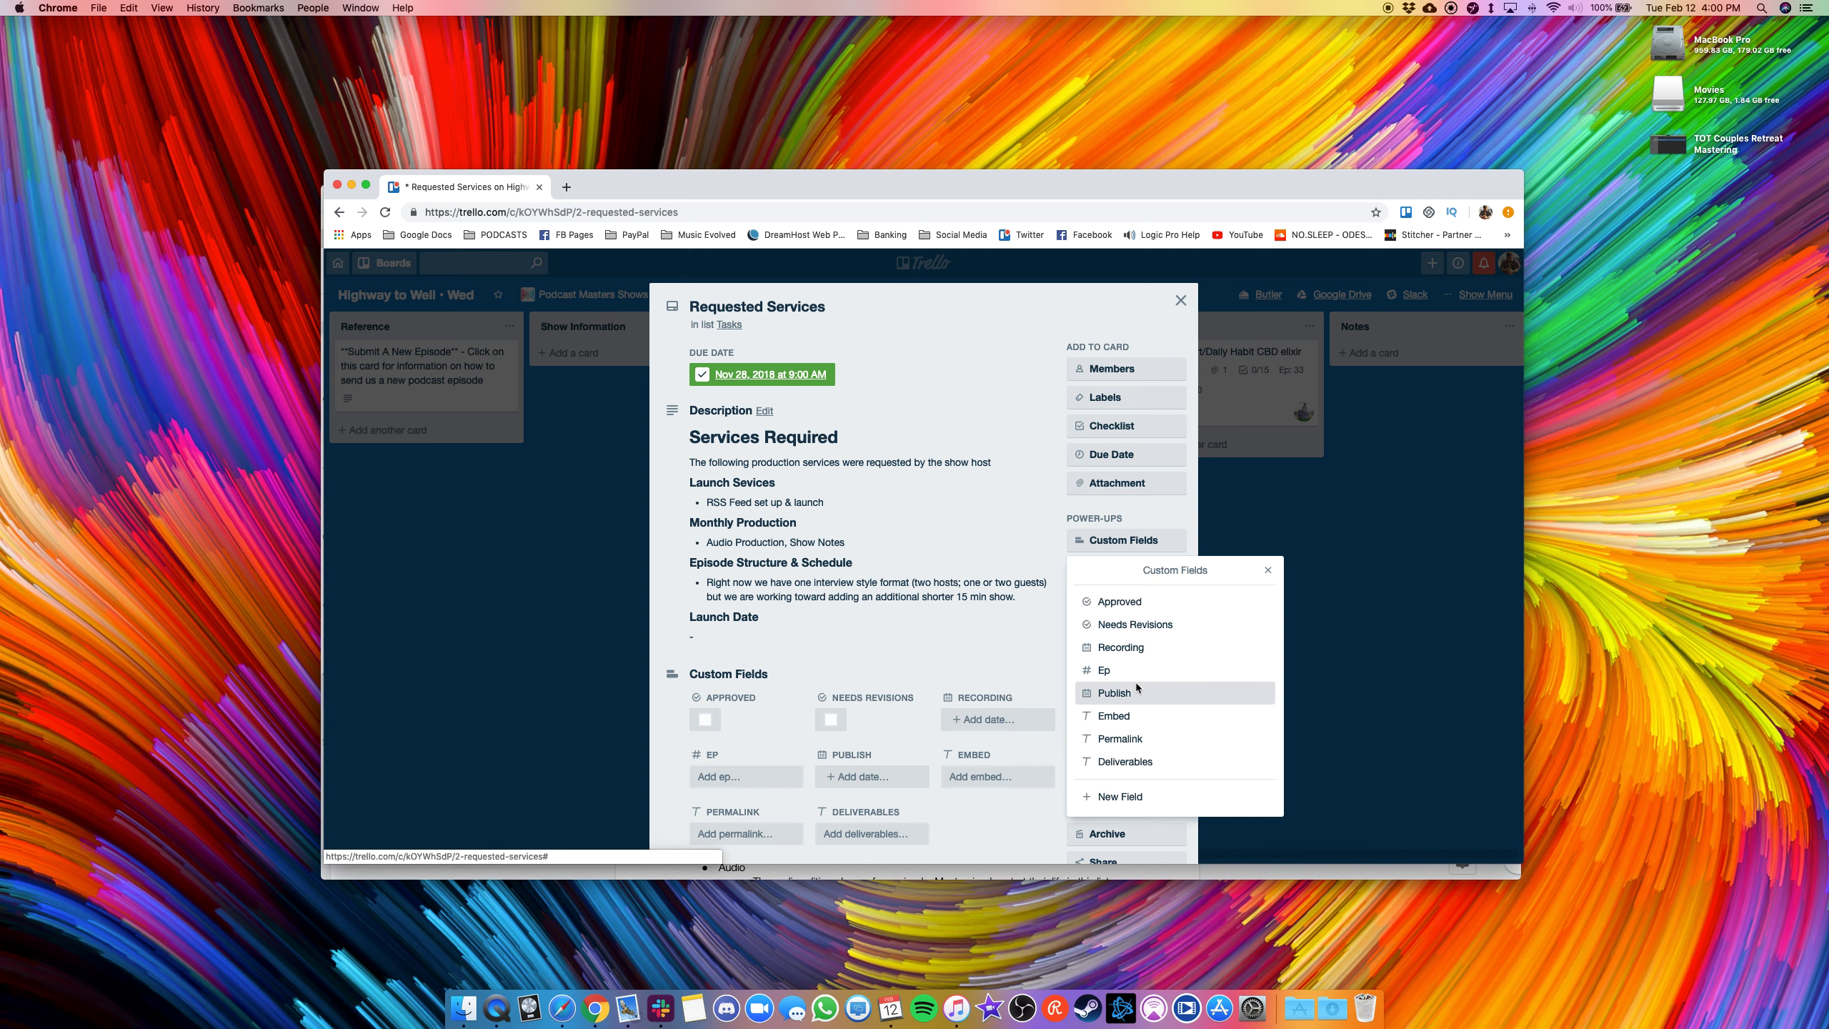
# Step: Create a text custom field named "YouTube" that is not shown on the front of the card
pyautogui.click(1120, 793)
pyautogui.click(1127, 621)
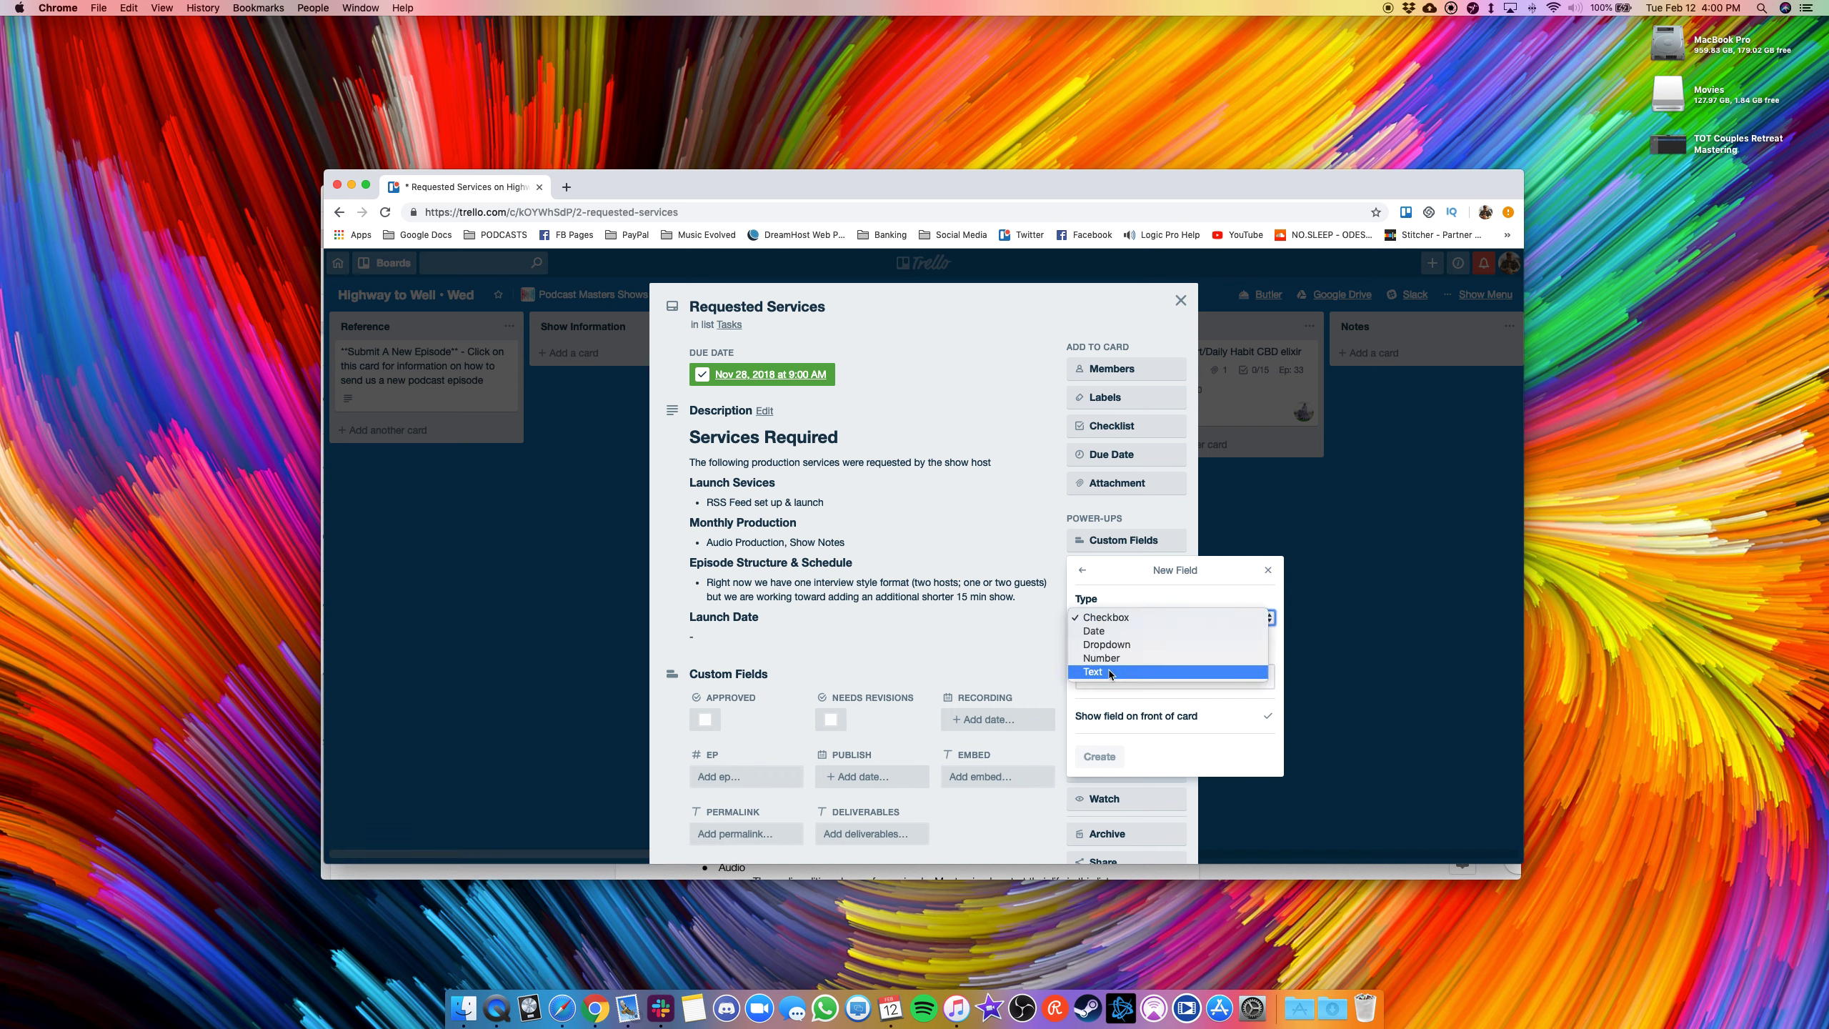
pyautogui.click(1131, 671)
pyautogui.click(1130, 670)
pyautogui.write('HYou')
pyautogui.press('BackSpace')
pyautogui.write('YouTube')
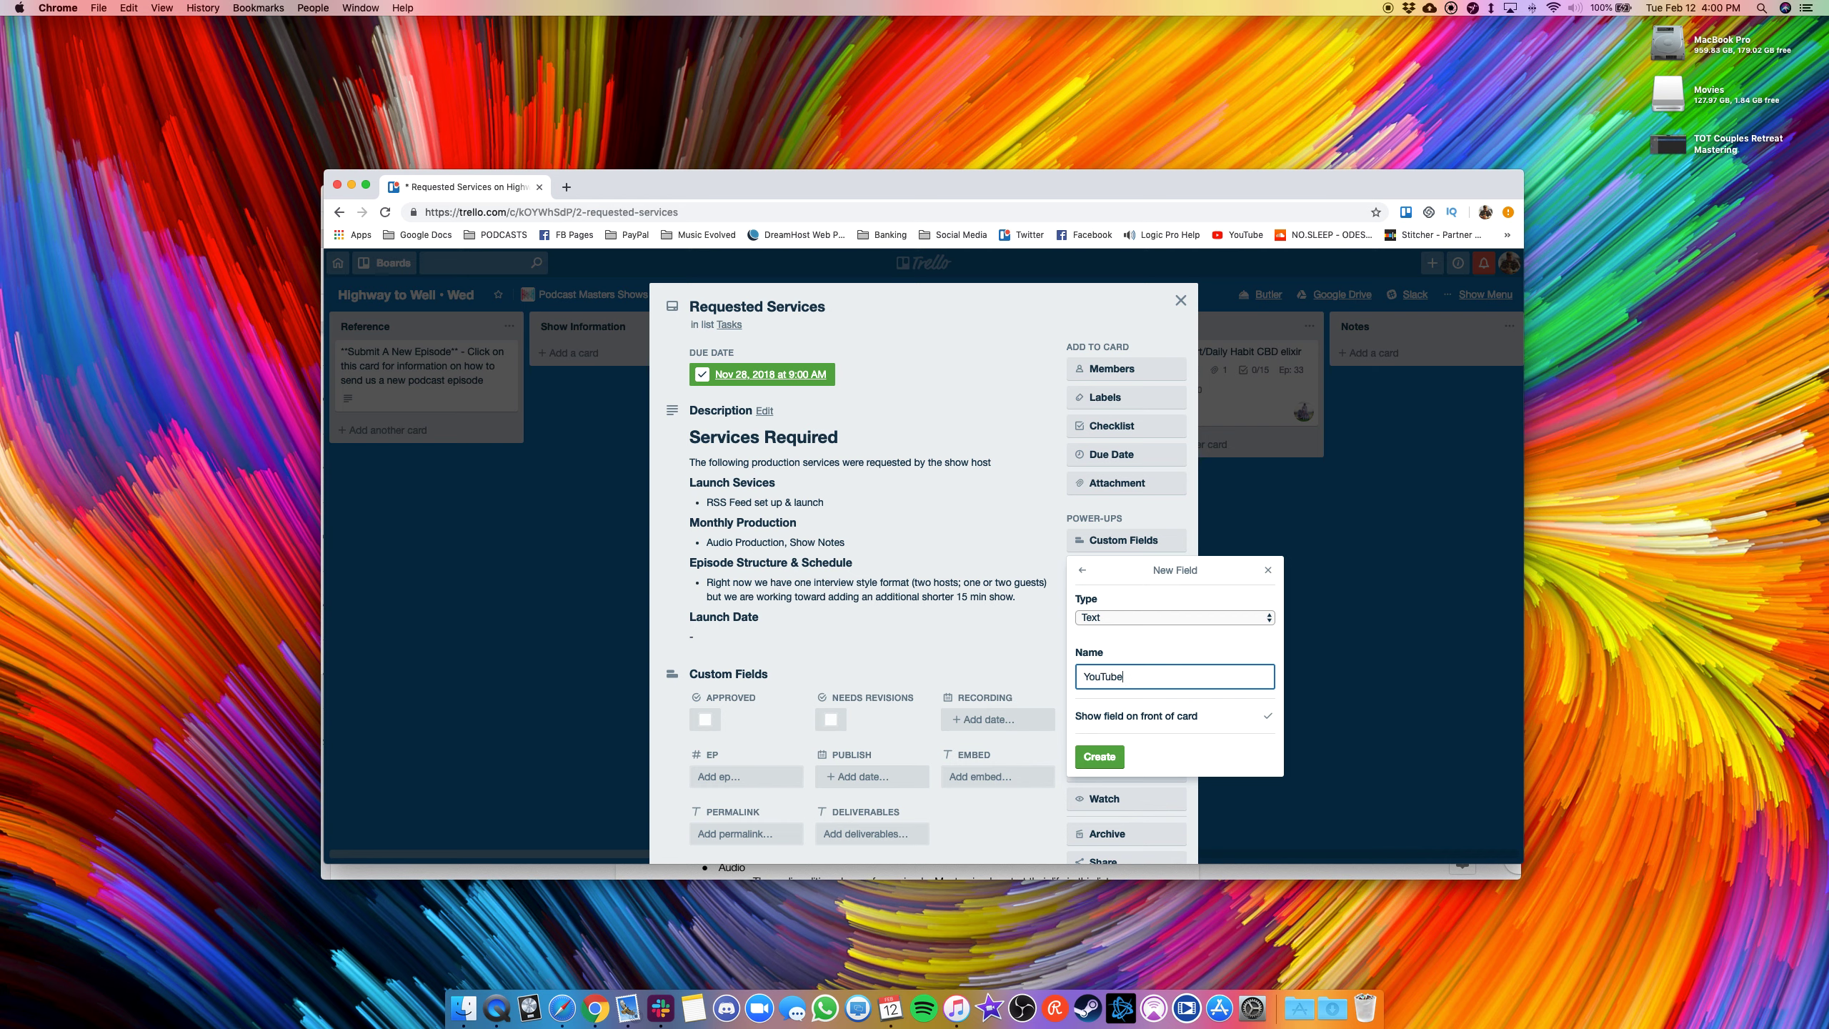
pyautogui.click(1173, 723)
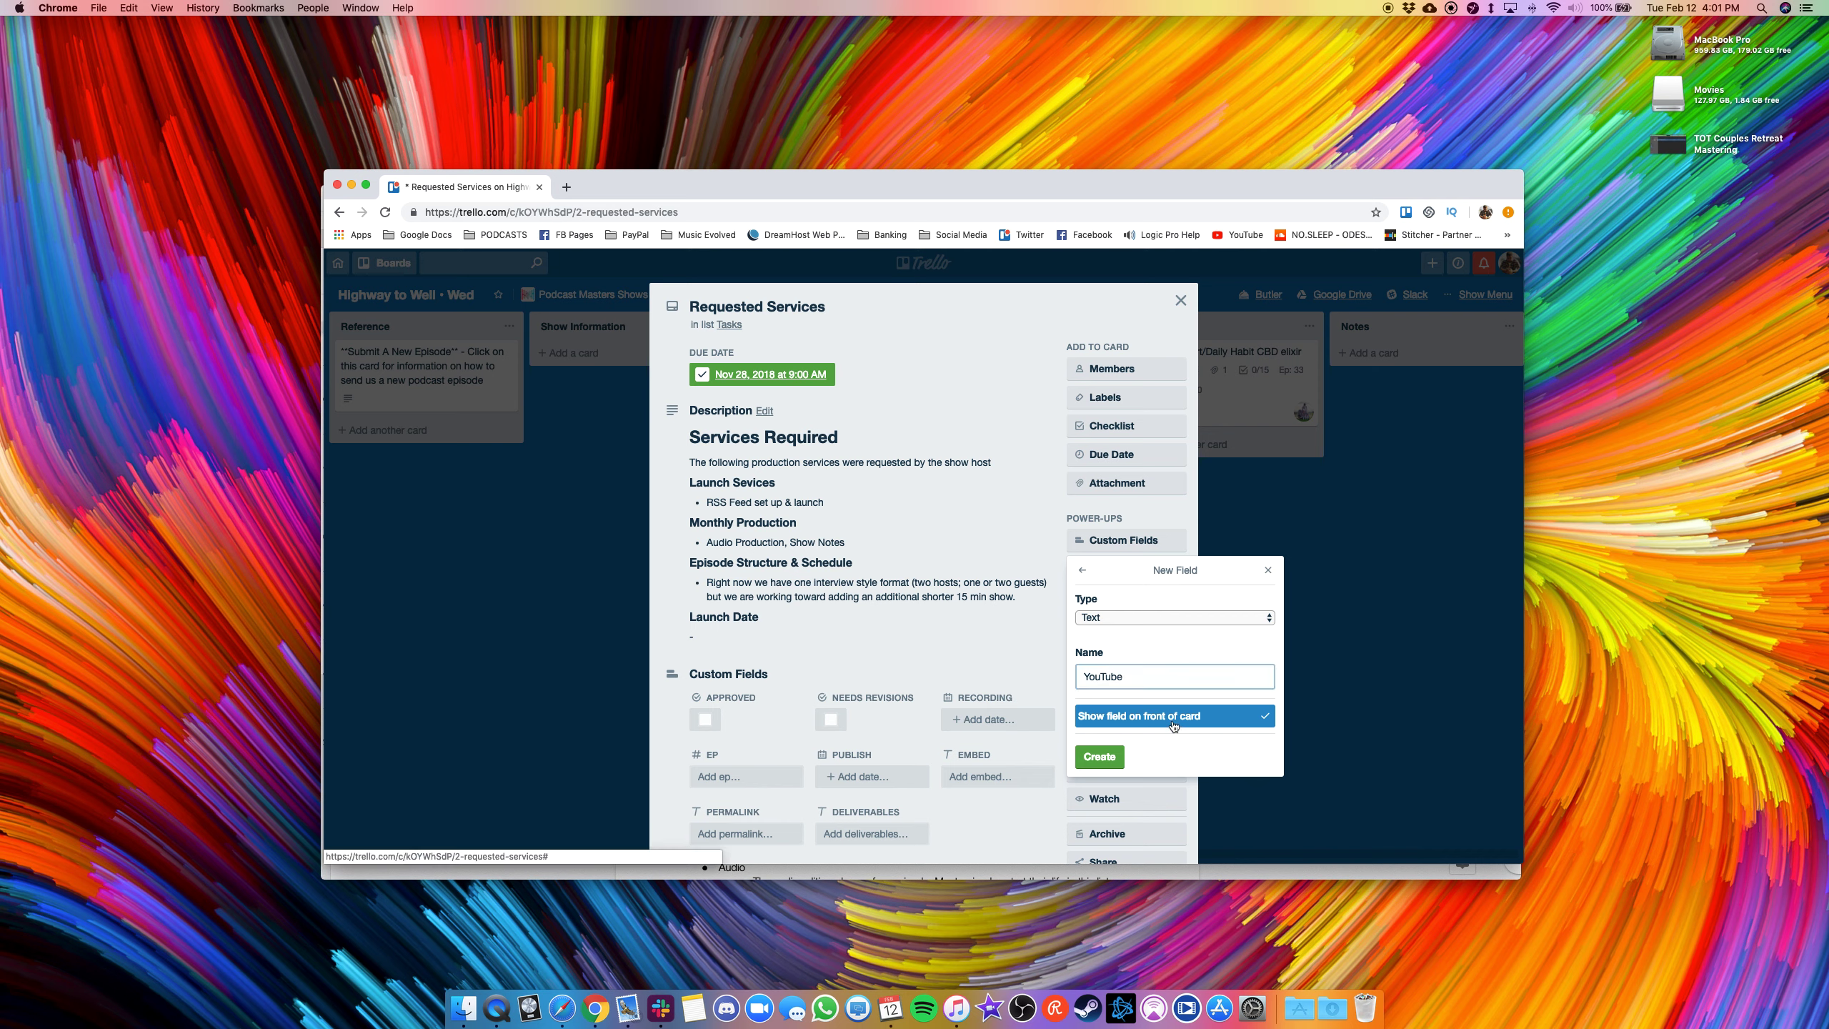
pyautogui.click(1096, 758)
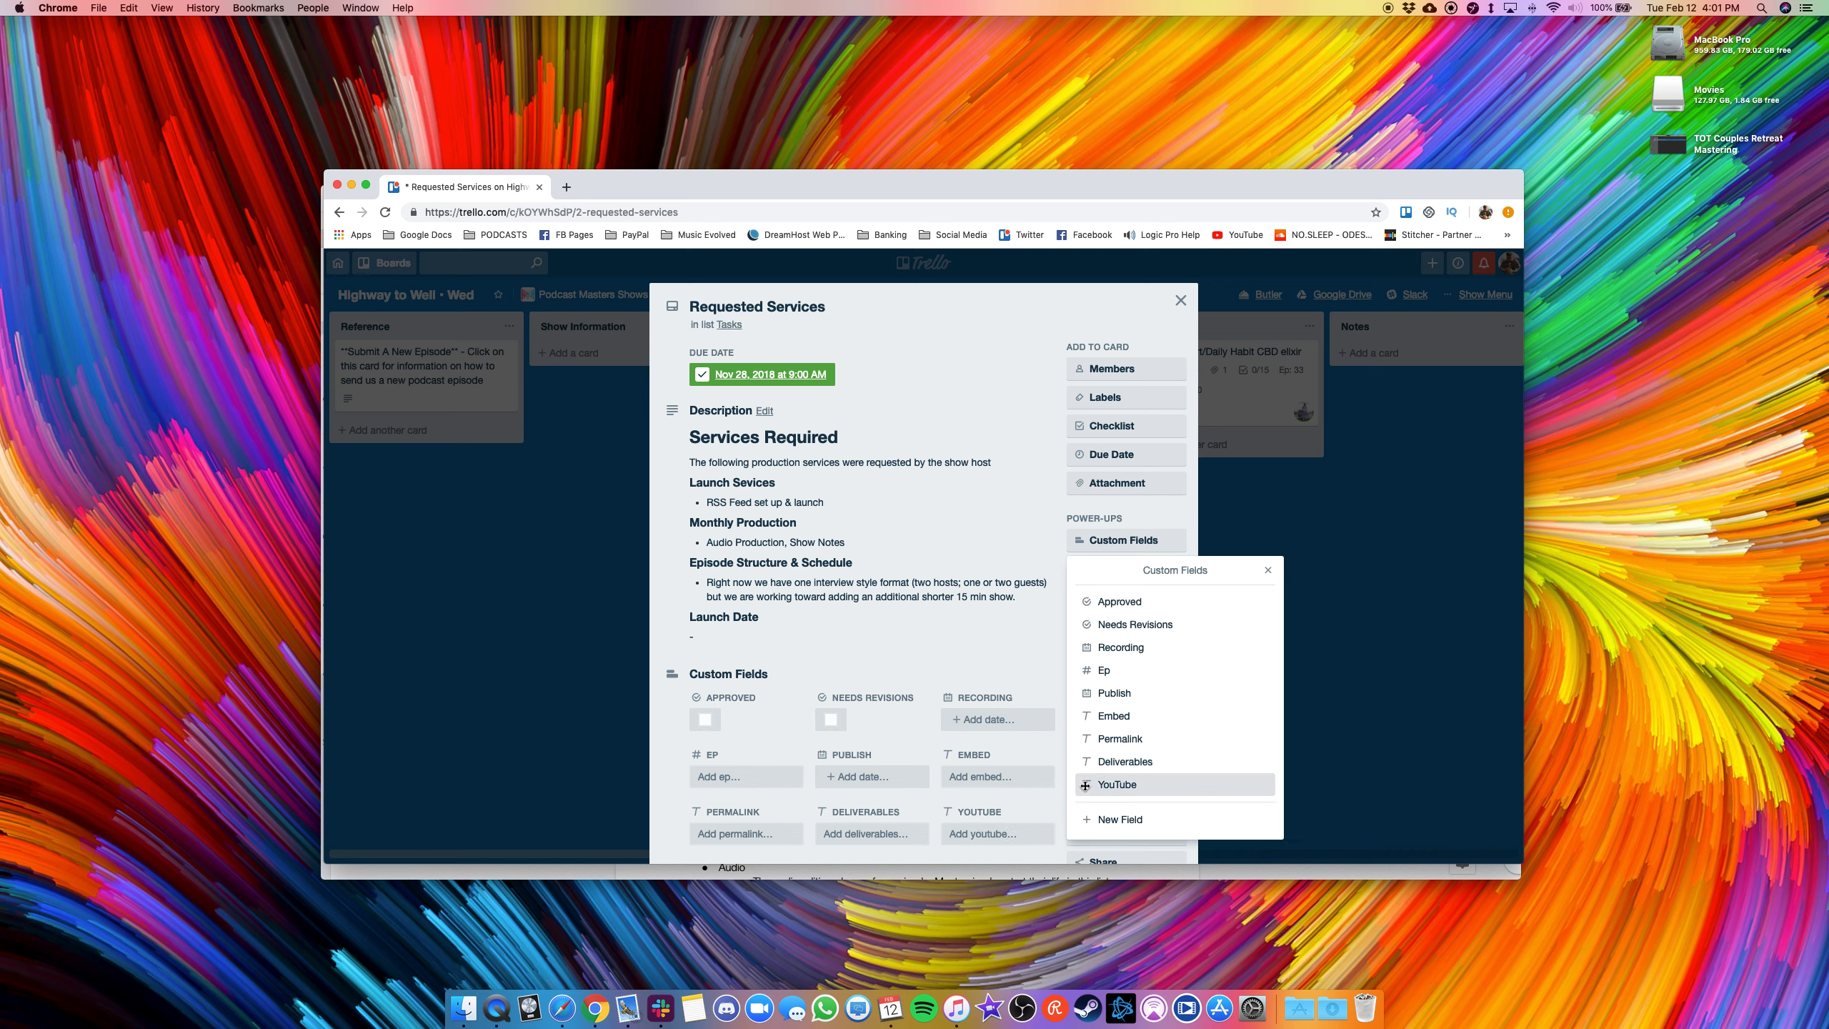
# Step: Move the YouTube field above Deliverables and check the Deliverables field's settings
pyautogui.moveTo(1088, 779); pyautogui.dragTo(1108, 760)
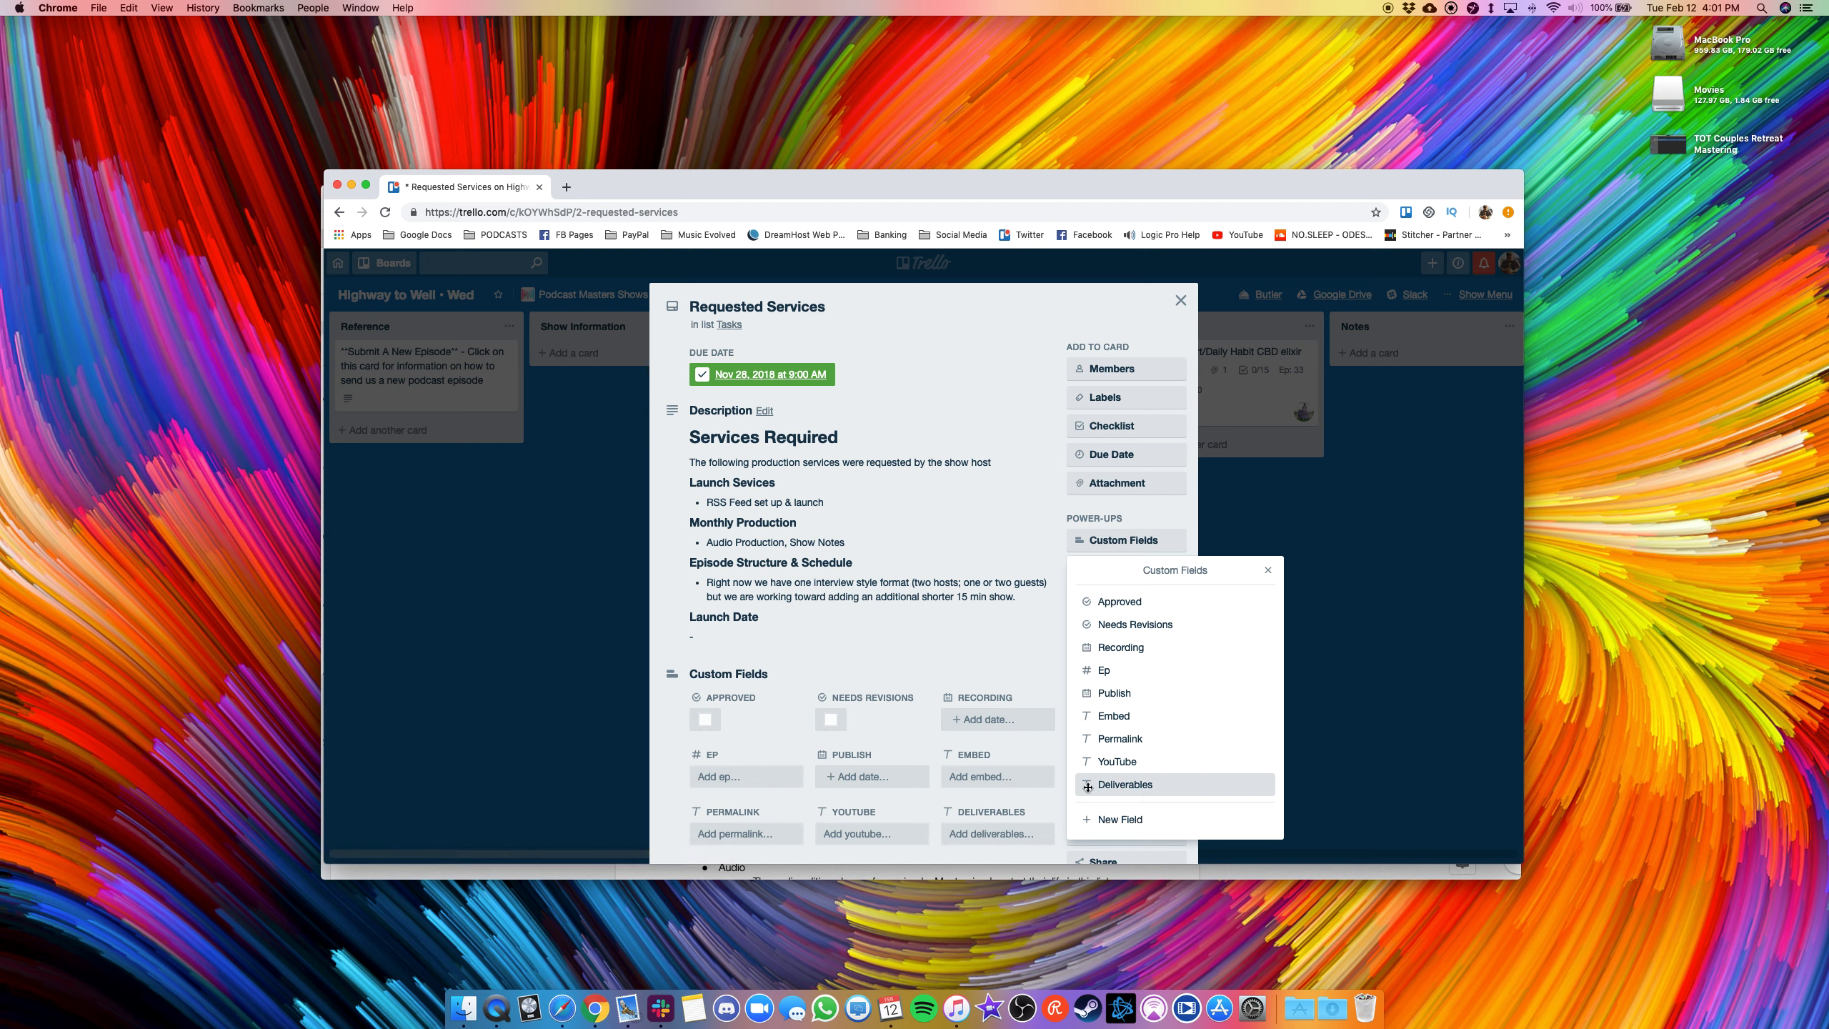
pyautogui.click(1131, 786)
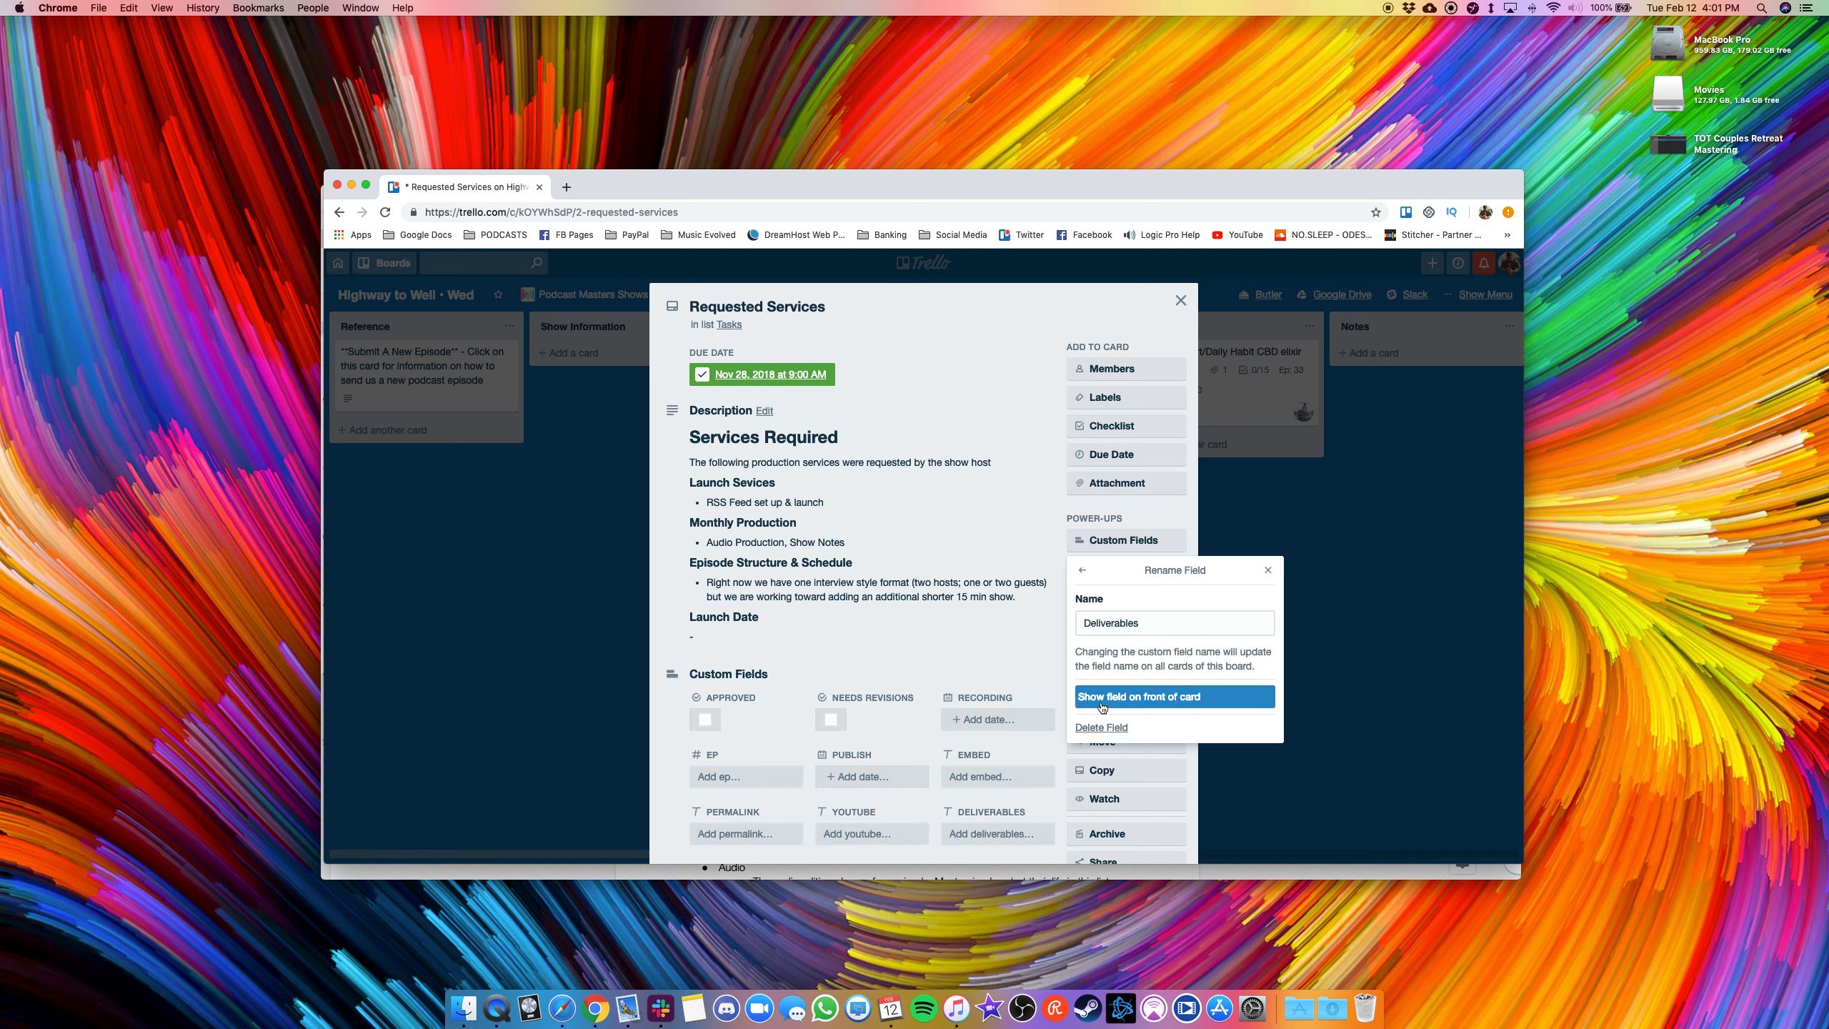
pyautogui.click(1084, 572)
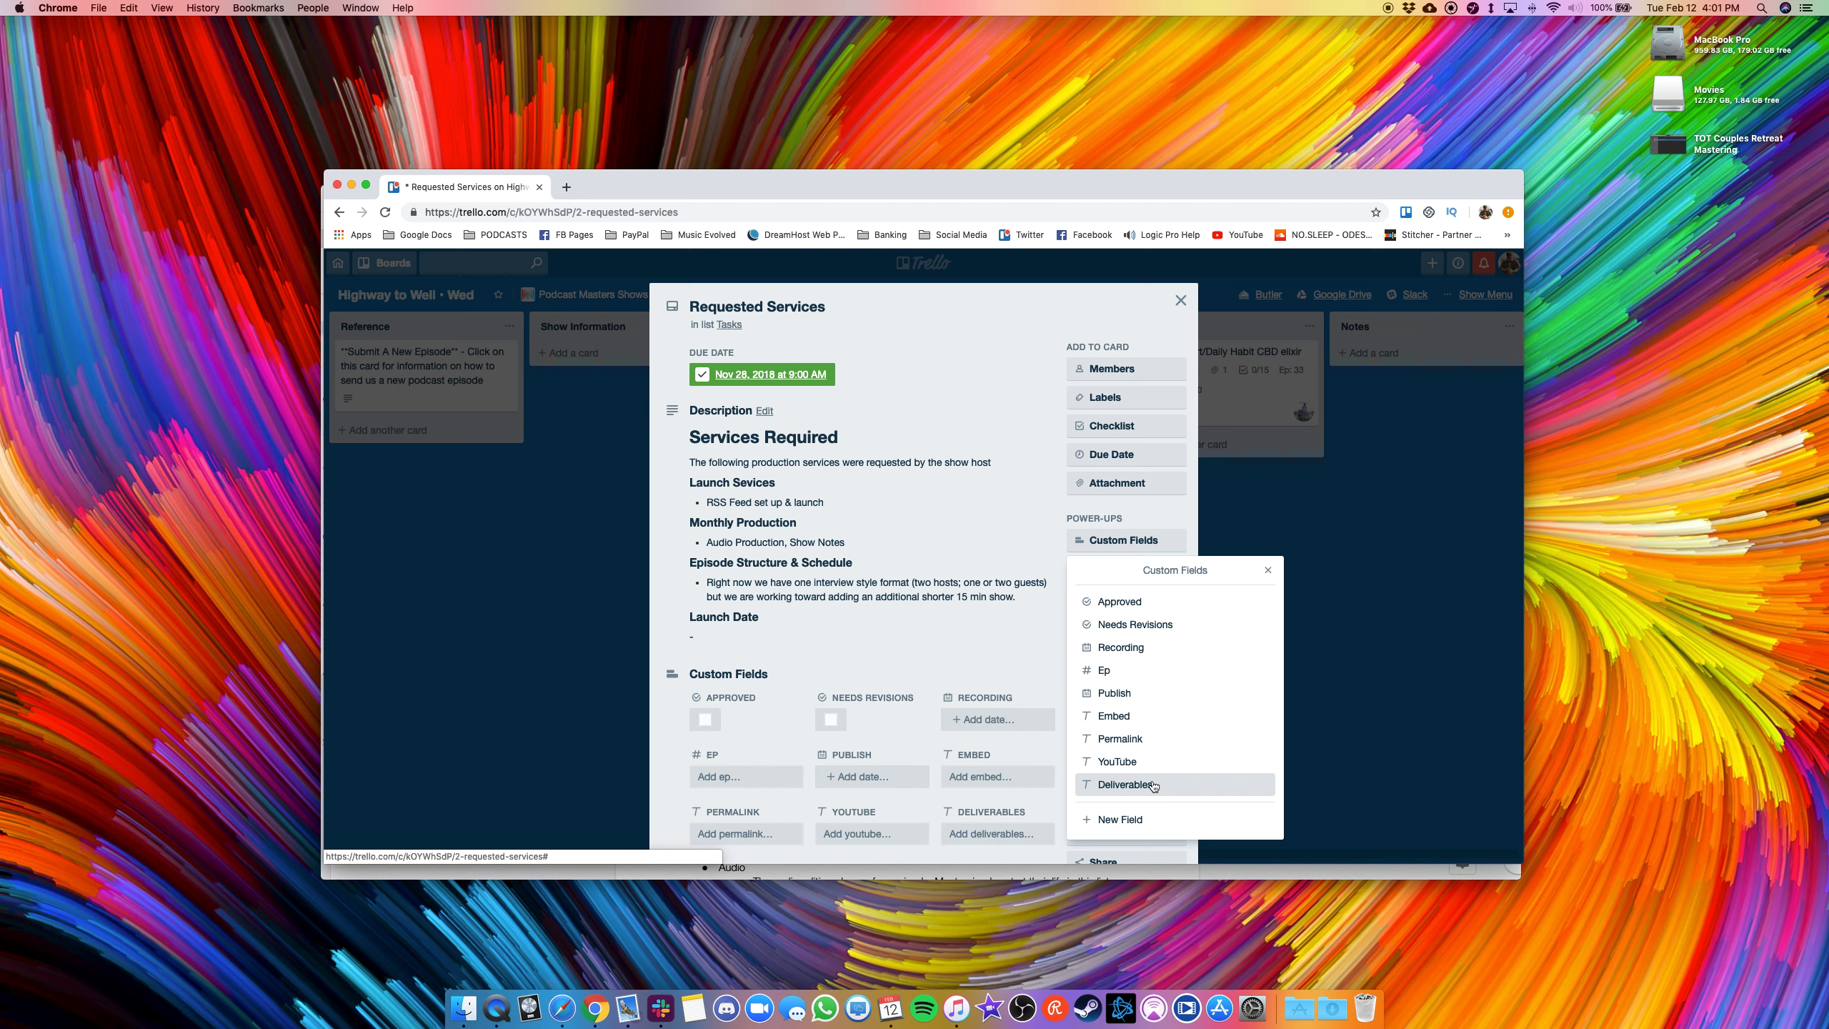
# Step: Delete the YouTube custom field, entering its name to authorise the deletion
pyautogui.click(1132, 765)
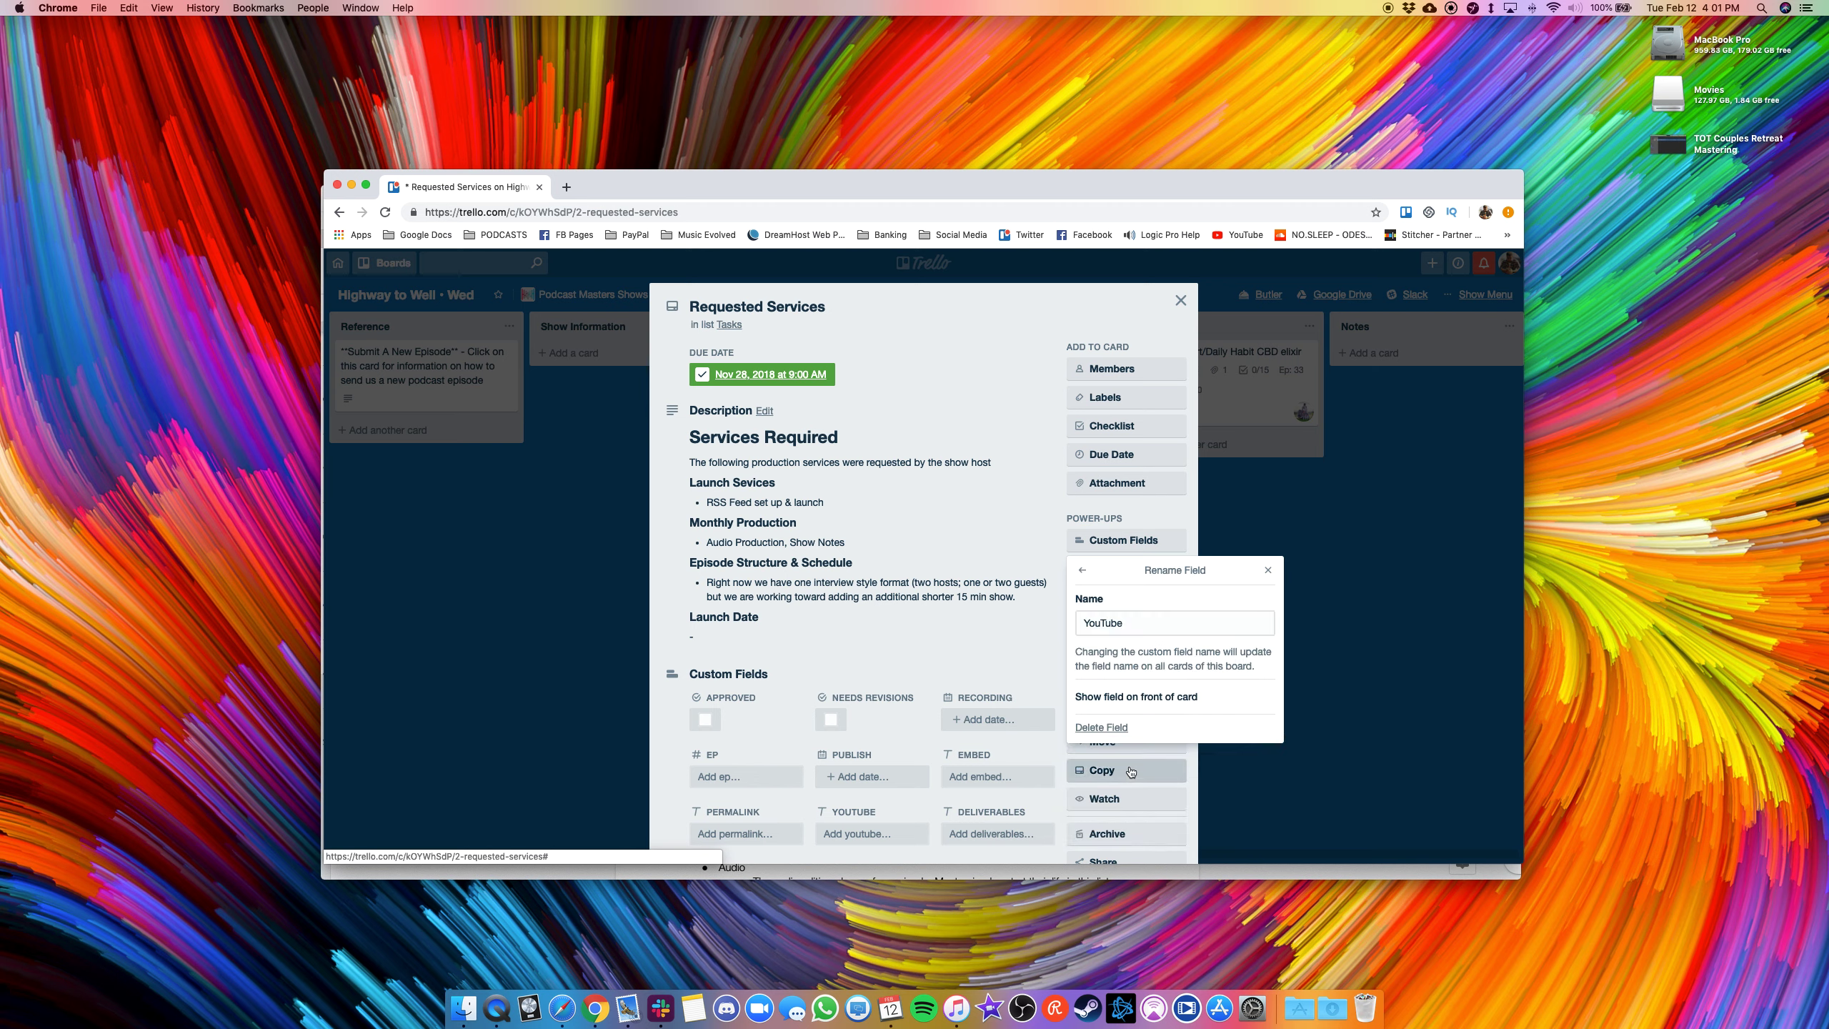
pyautogui.click(1103, 728)
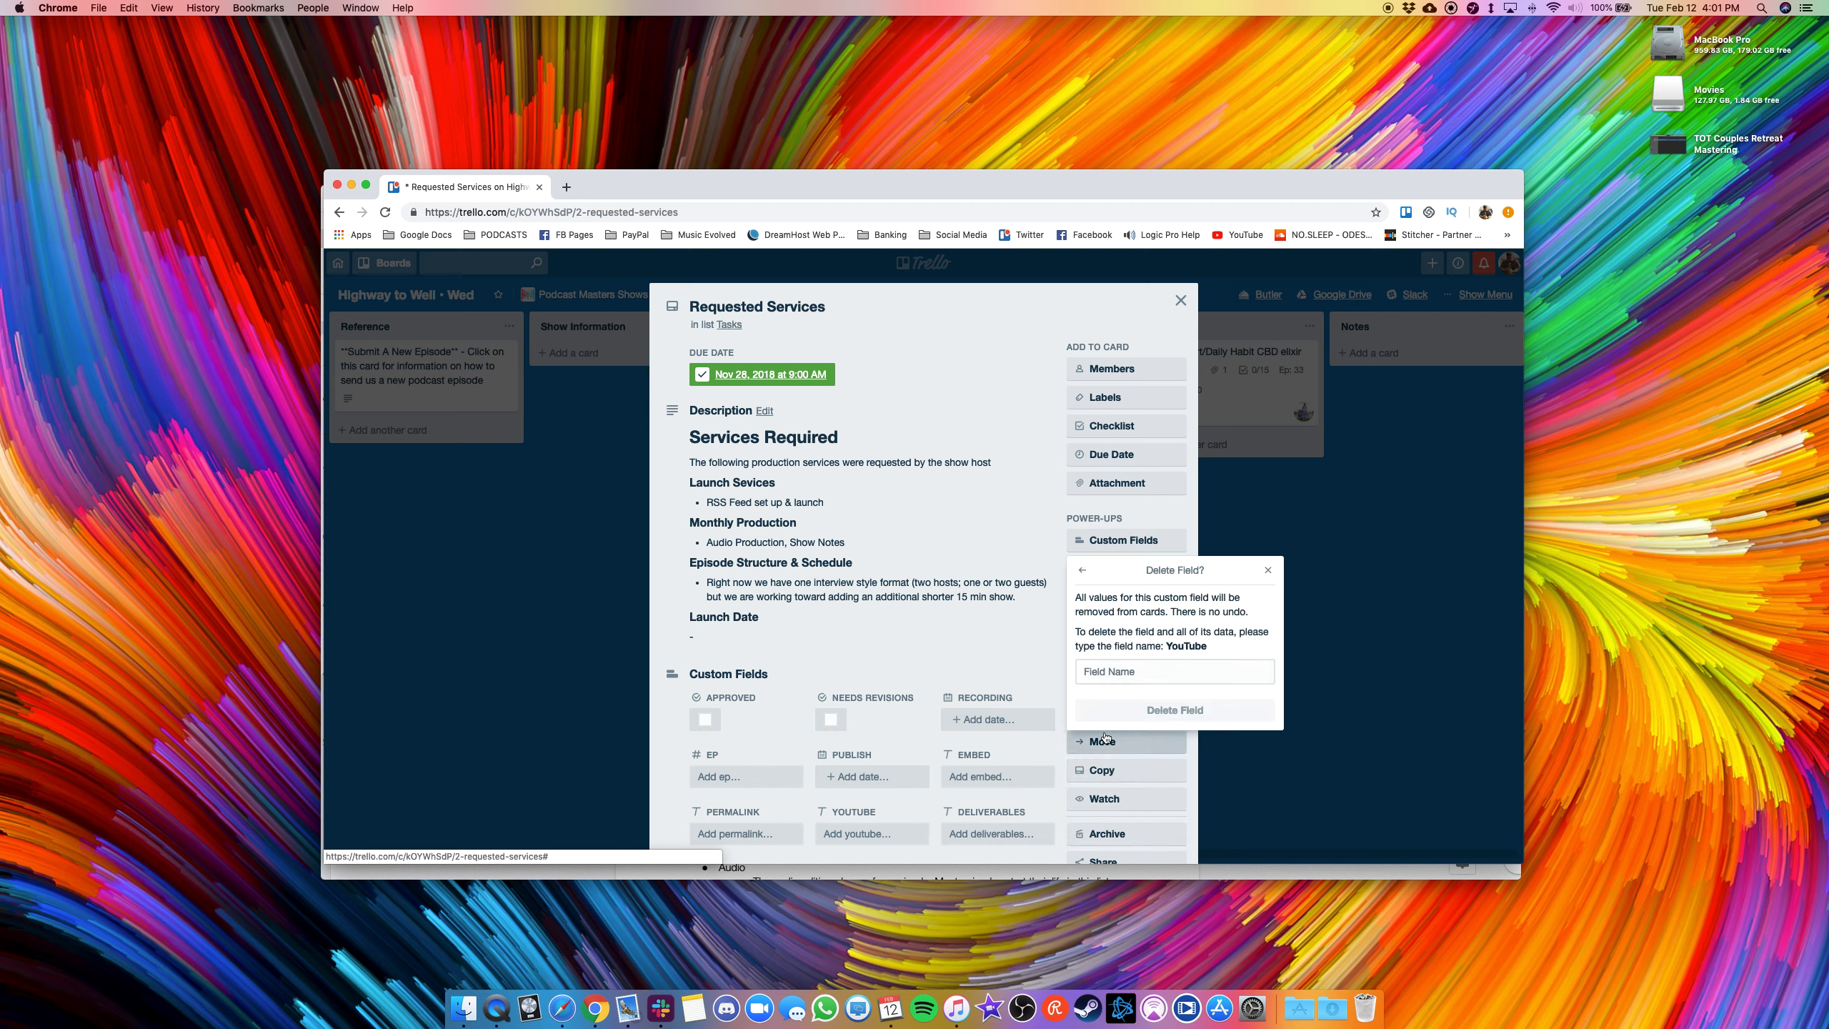
pyautogui.click(1123, 671)
pyautogui.write('YouTube')
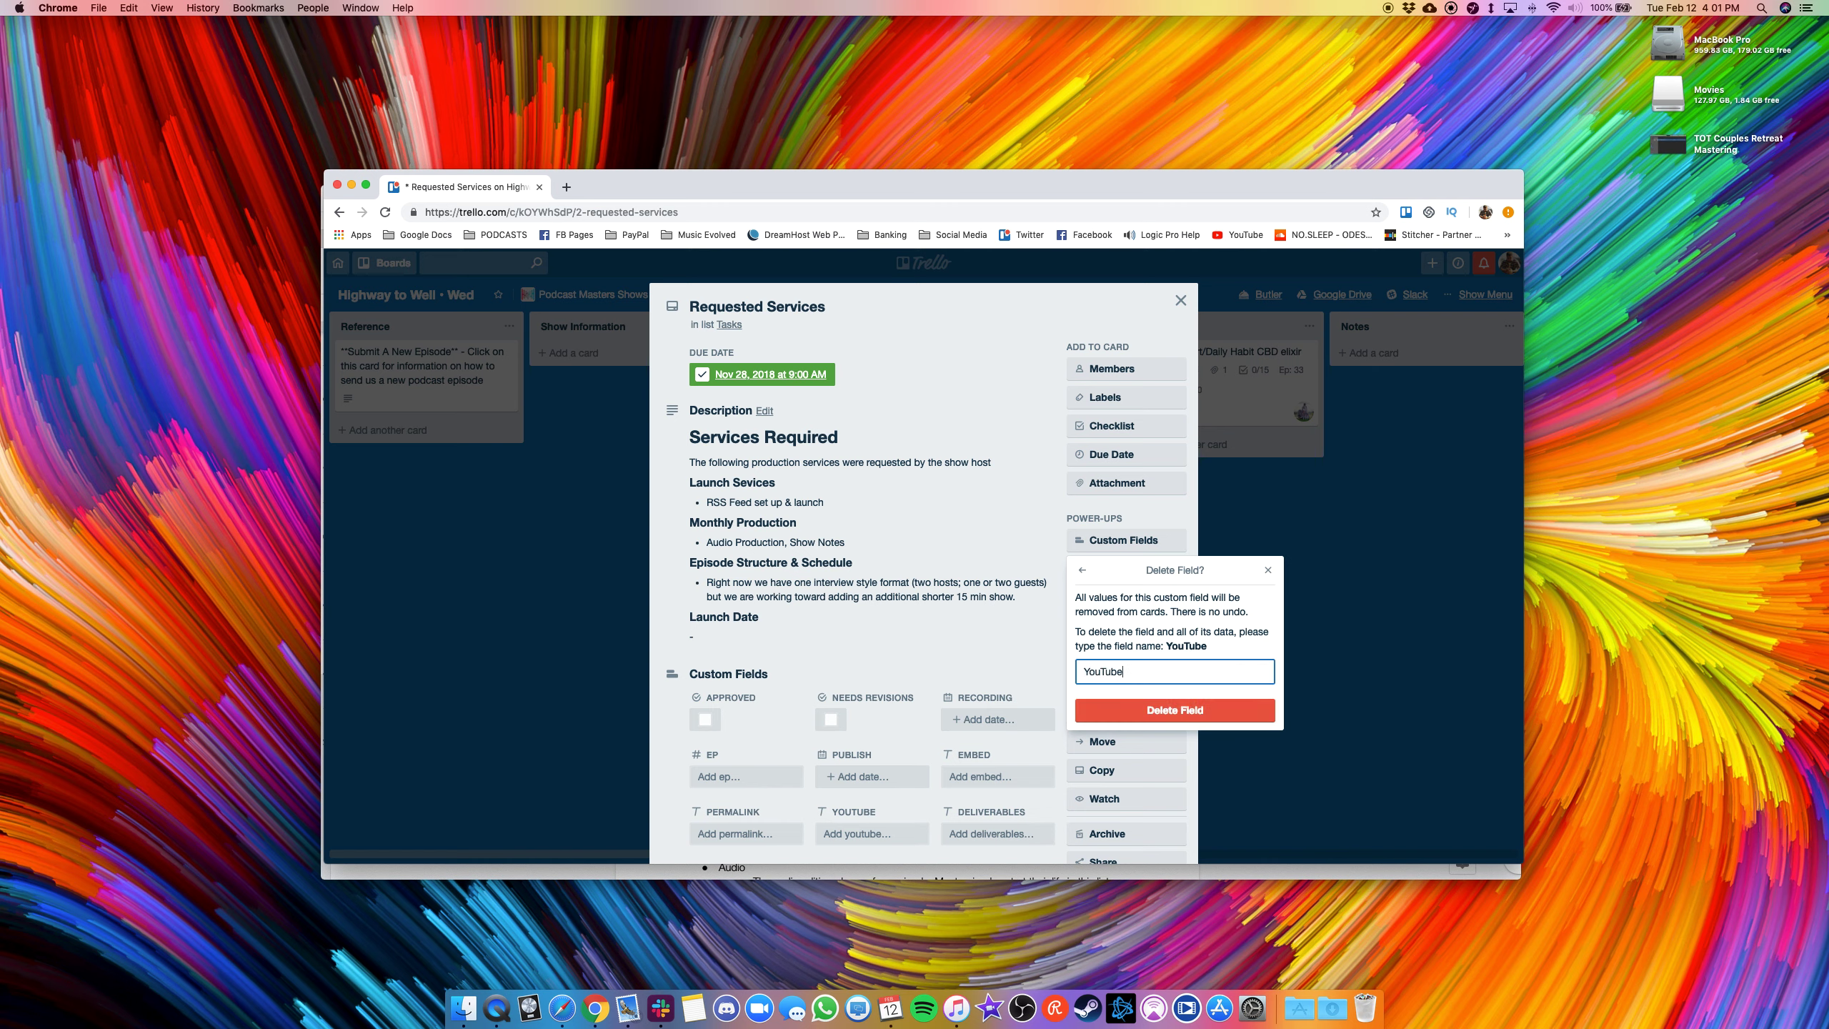
pyautogui.click(1127, 708)
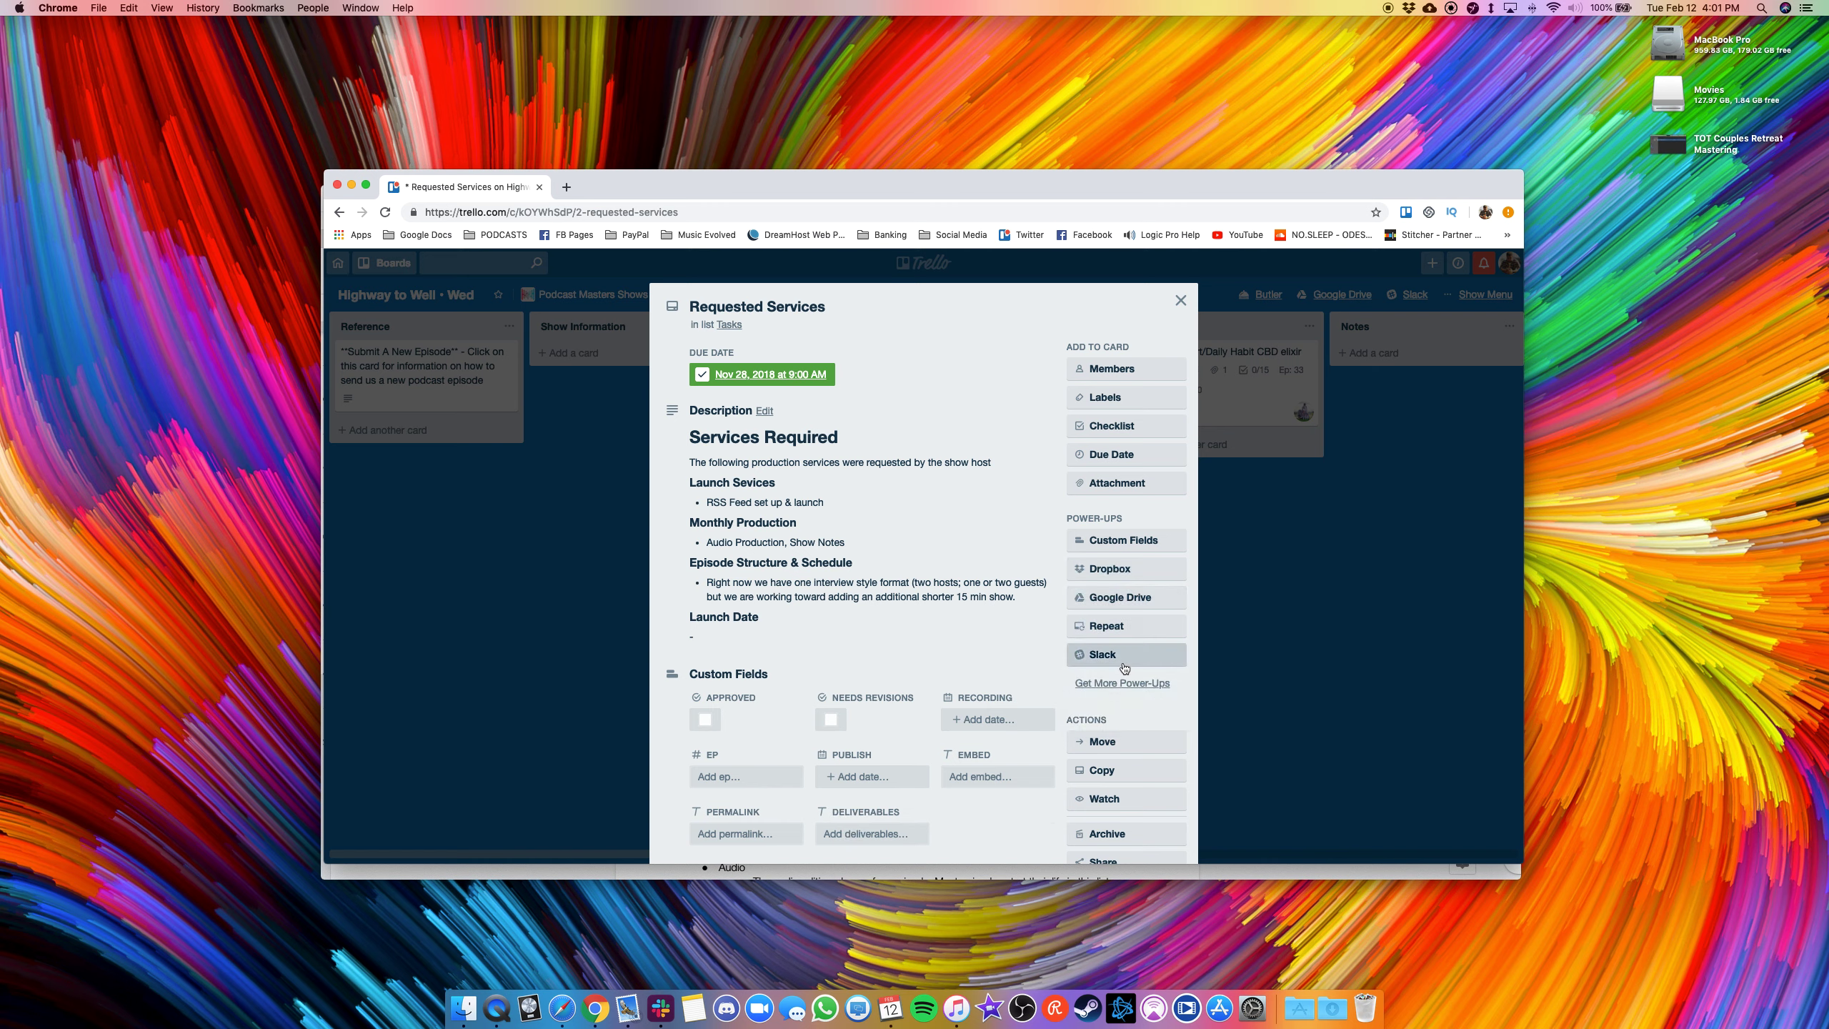
# Step: Review the list of custom fields on the Requested Services card and close the card
pyautogui.click(1123, 539)
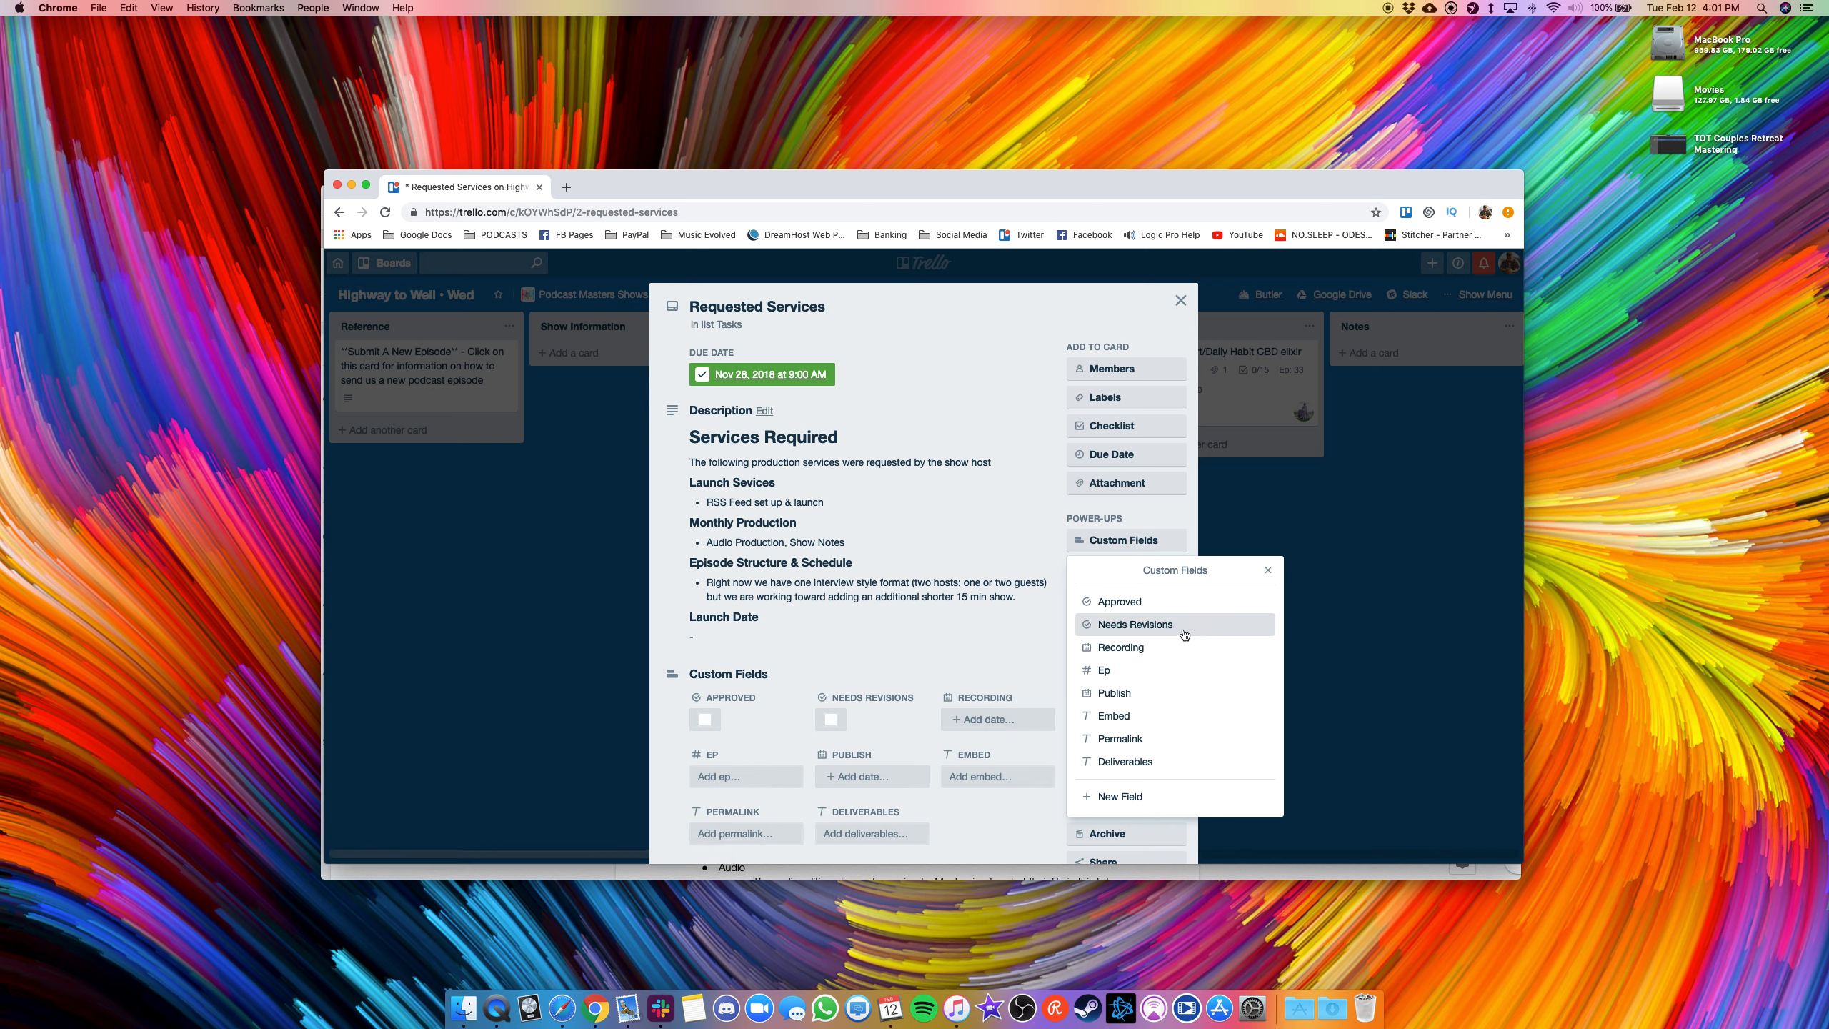
pyautogui.press('Escape')
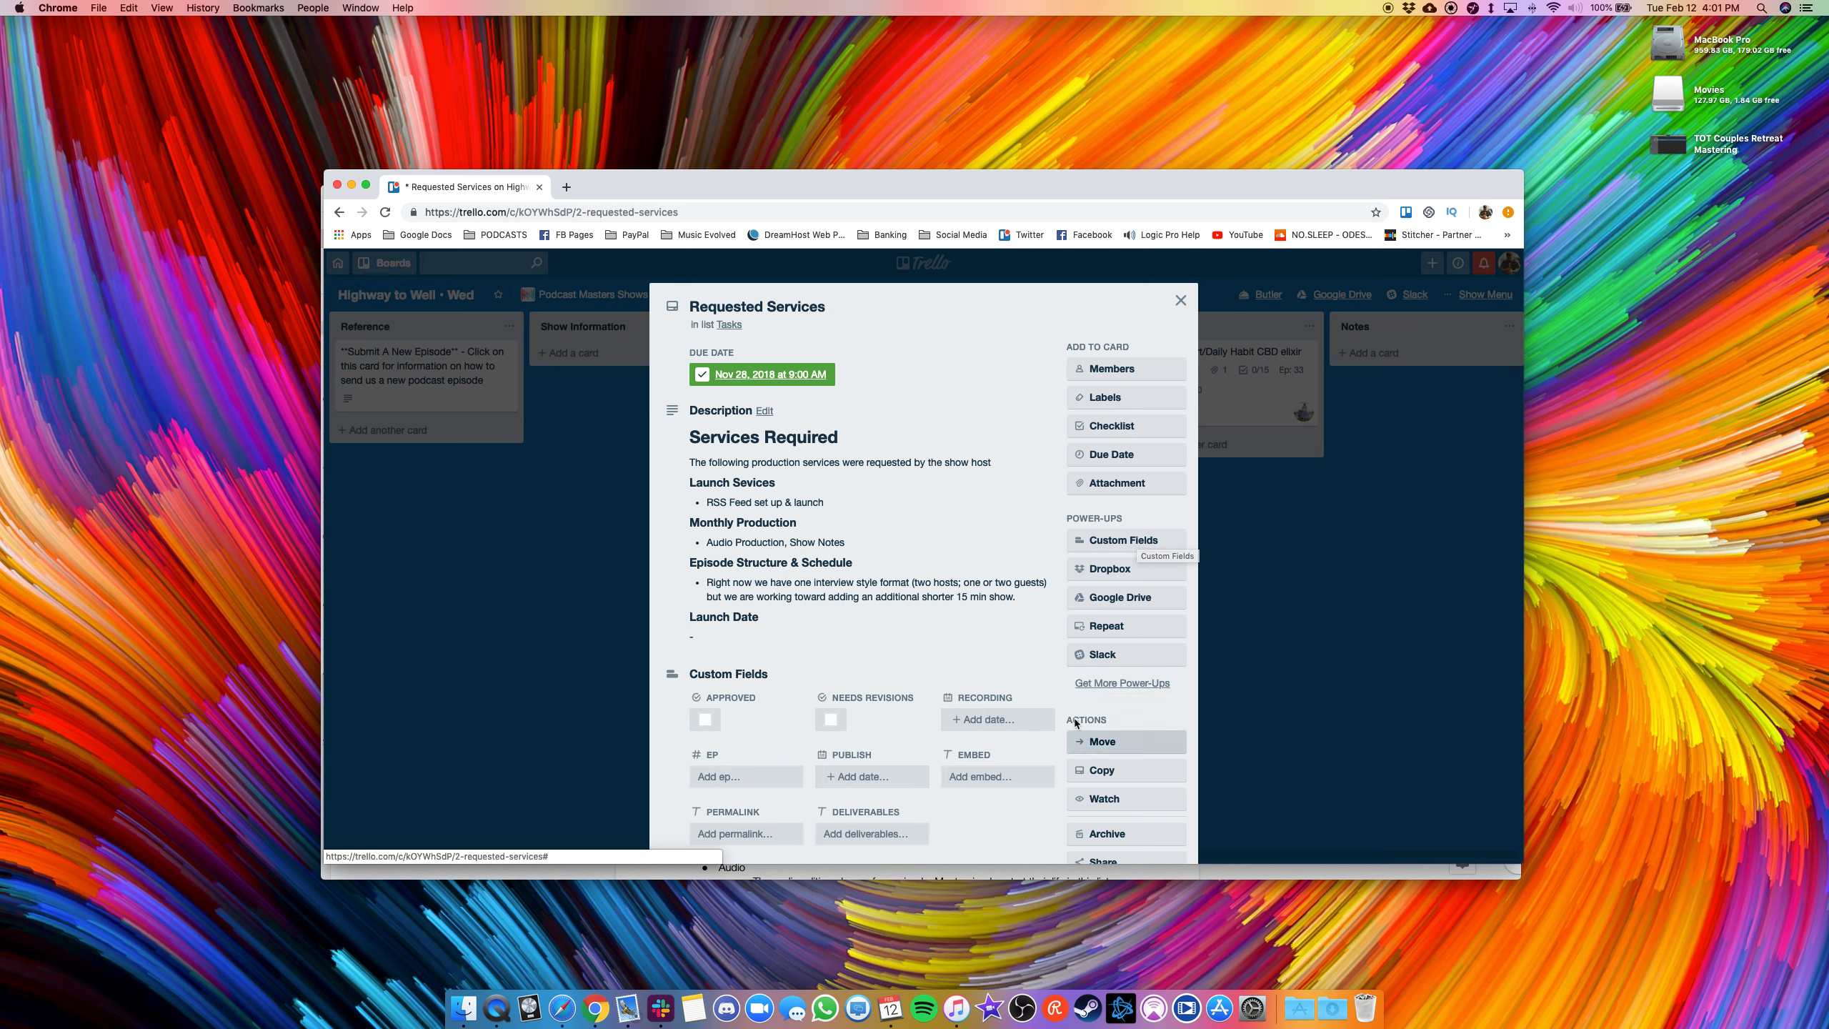
pyautogui.scroll(-5, 1106, 658)
pyautogui.scroll(5, 1105, 657)
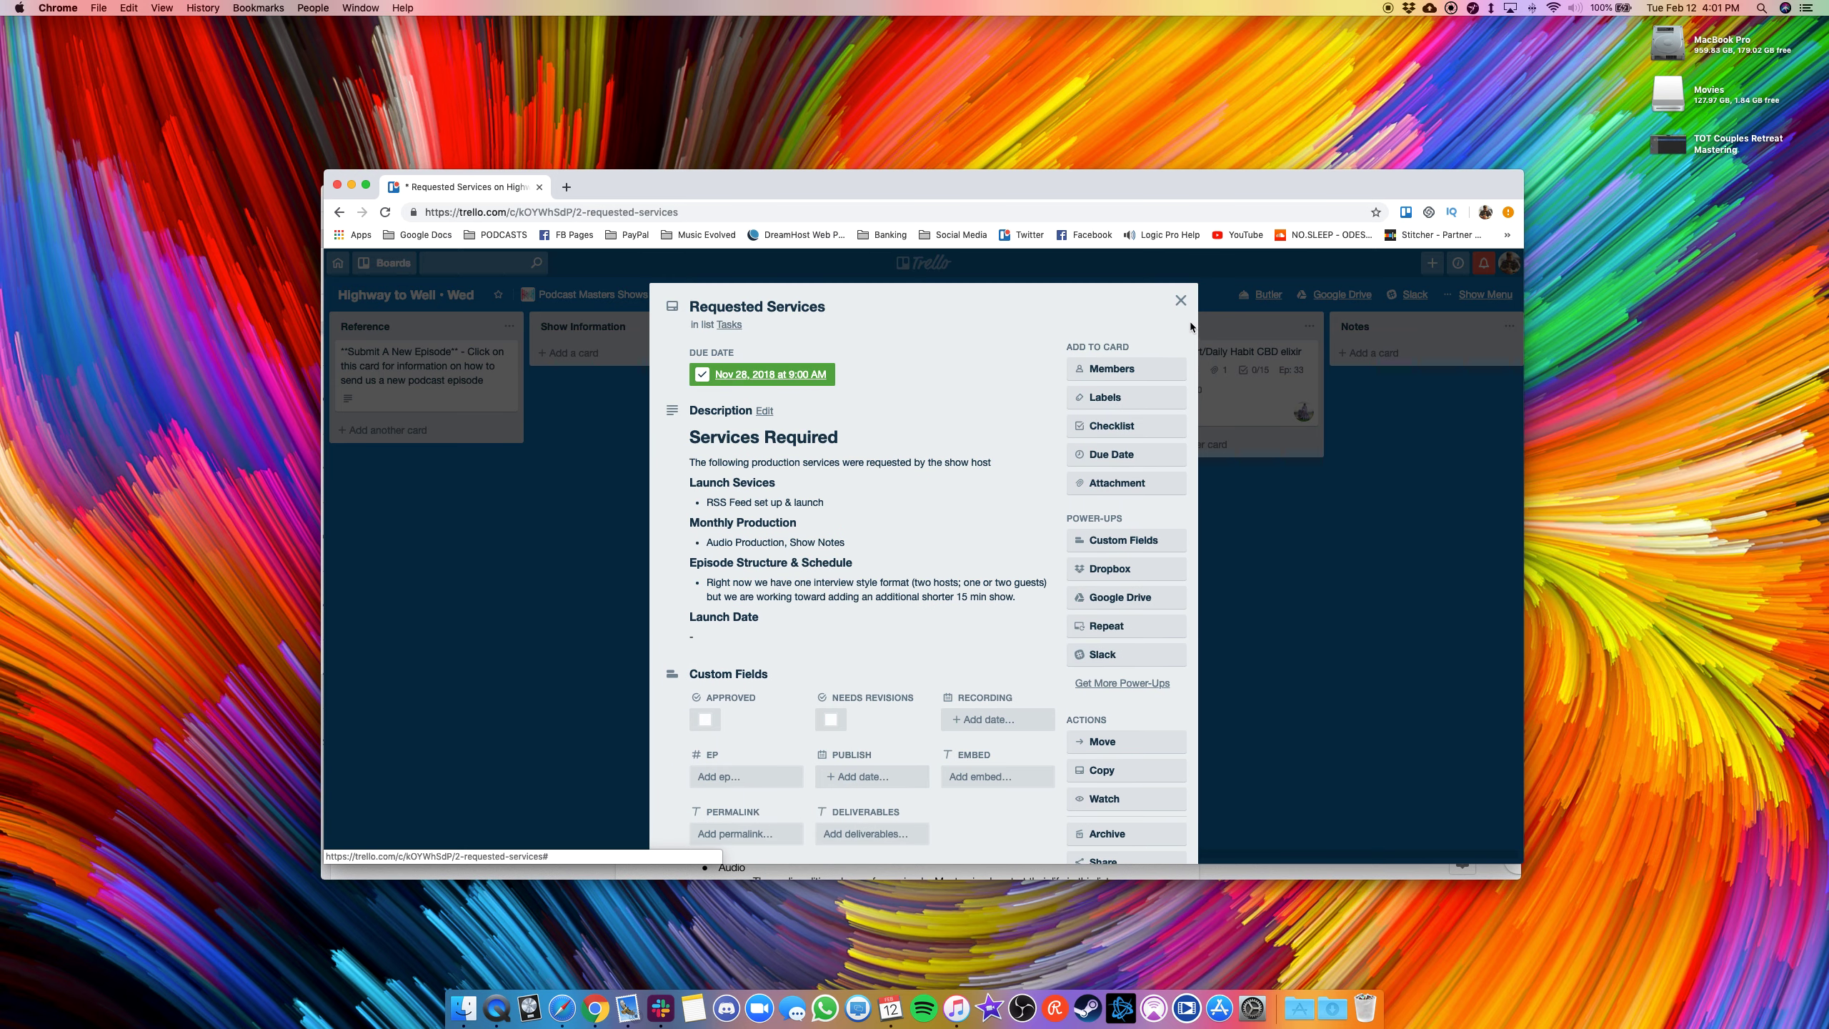
pyautogui.click(1181, 301)
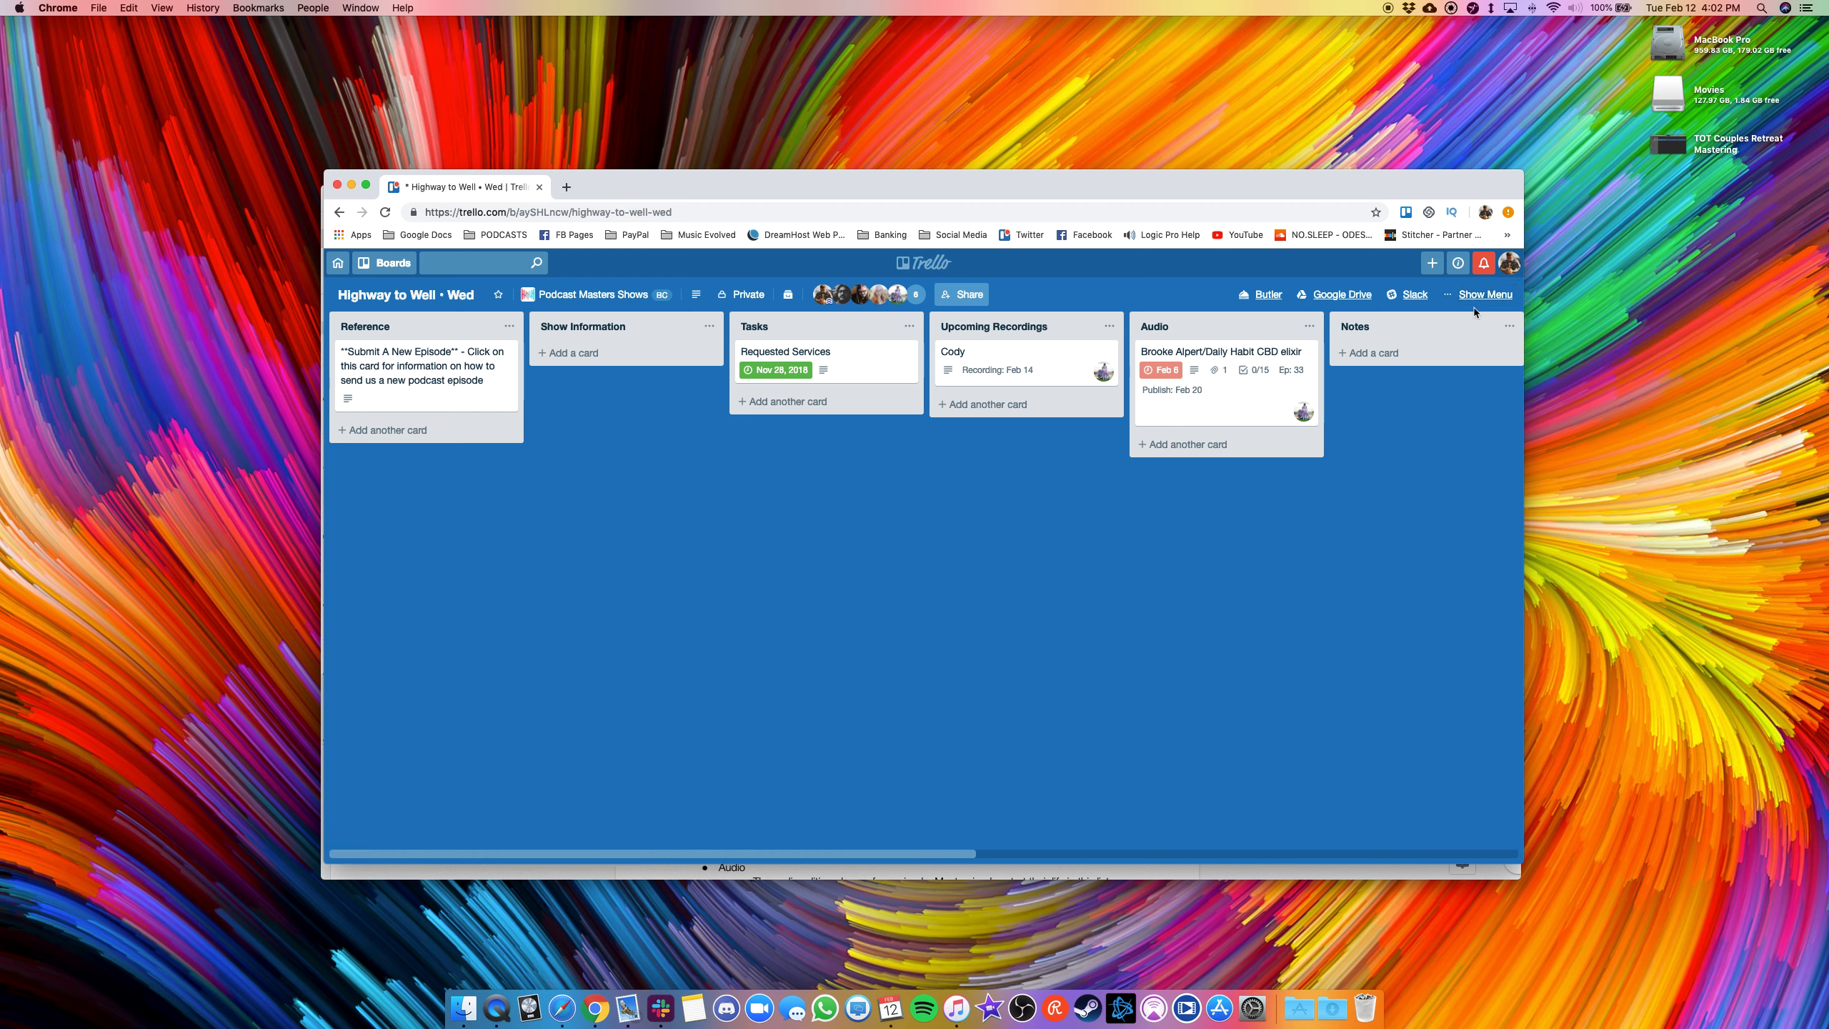
# Step: Show the board's enabled Power-Ups and disable the Dropbox Power-Up
pyautogui.click(1473, 299)
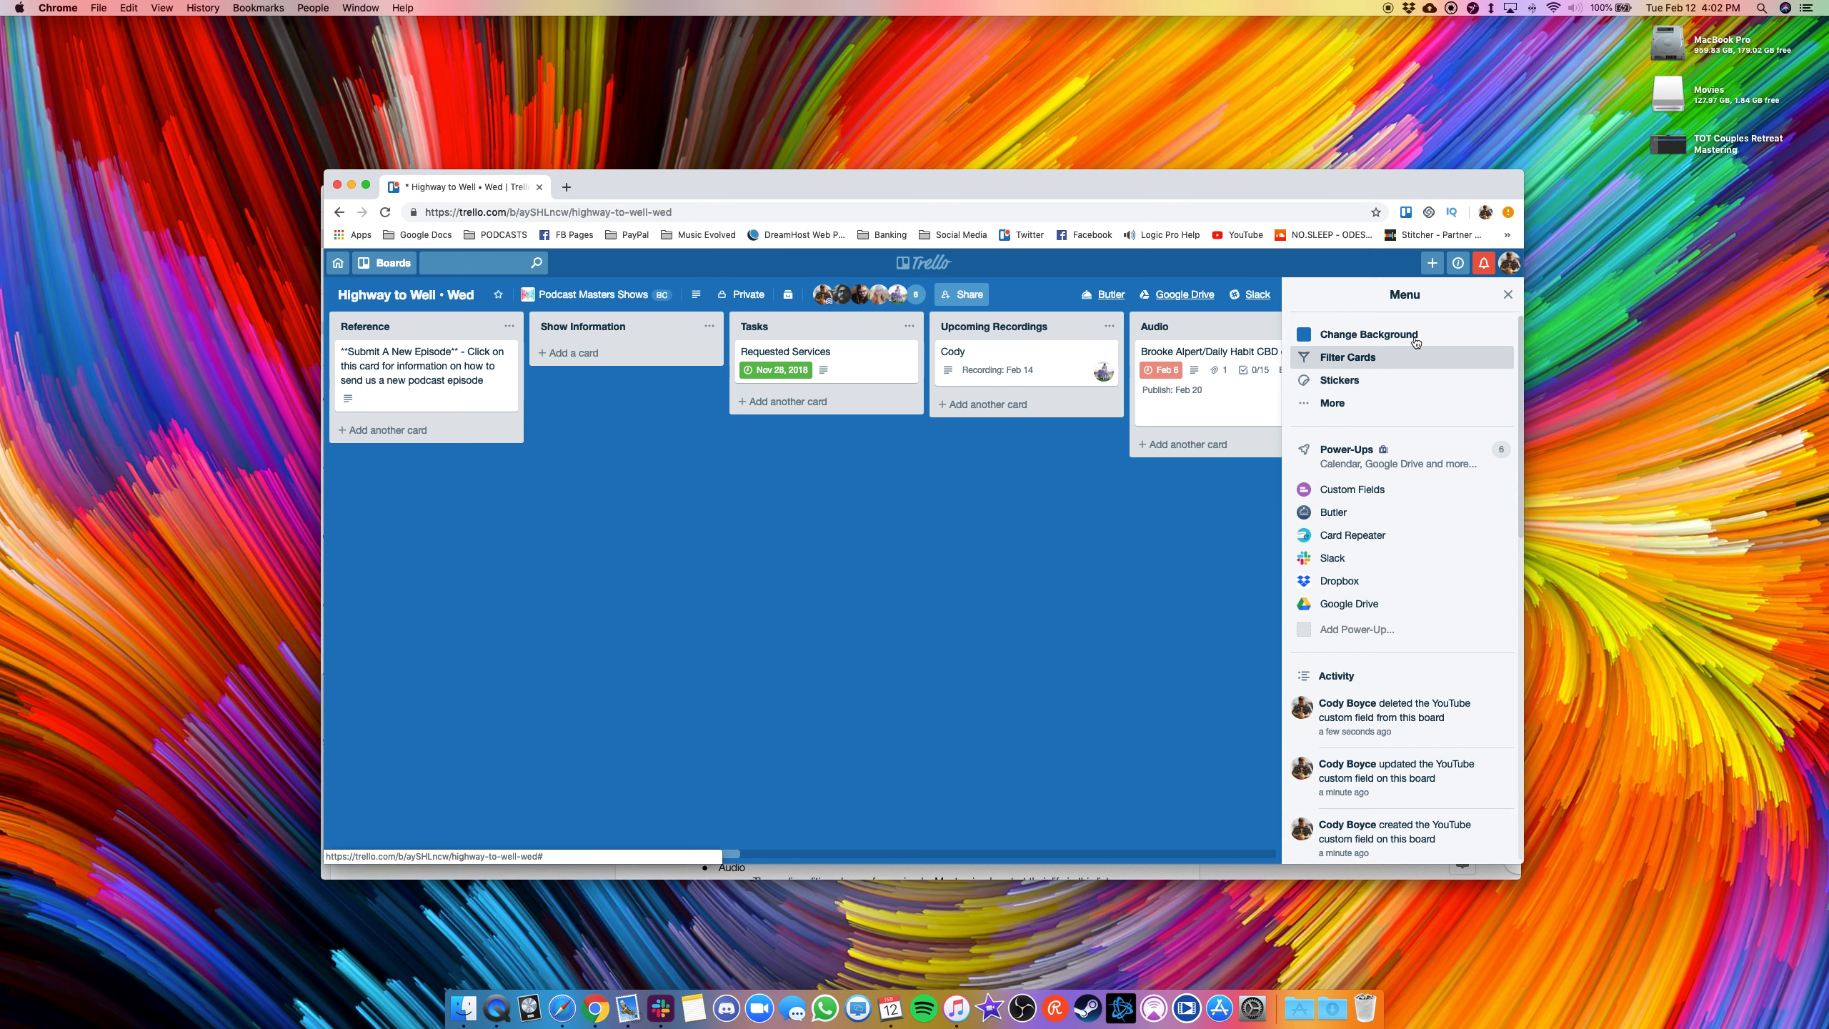
pyautogui.click(1363, 459)
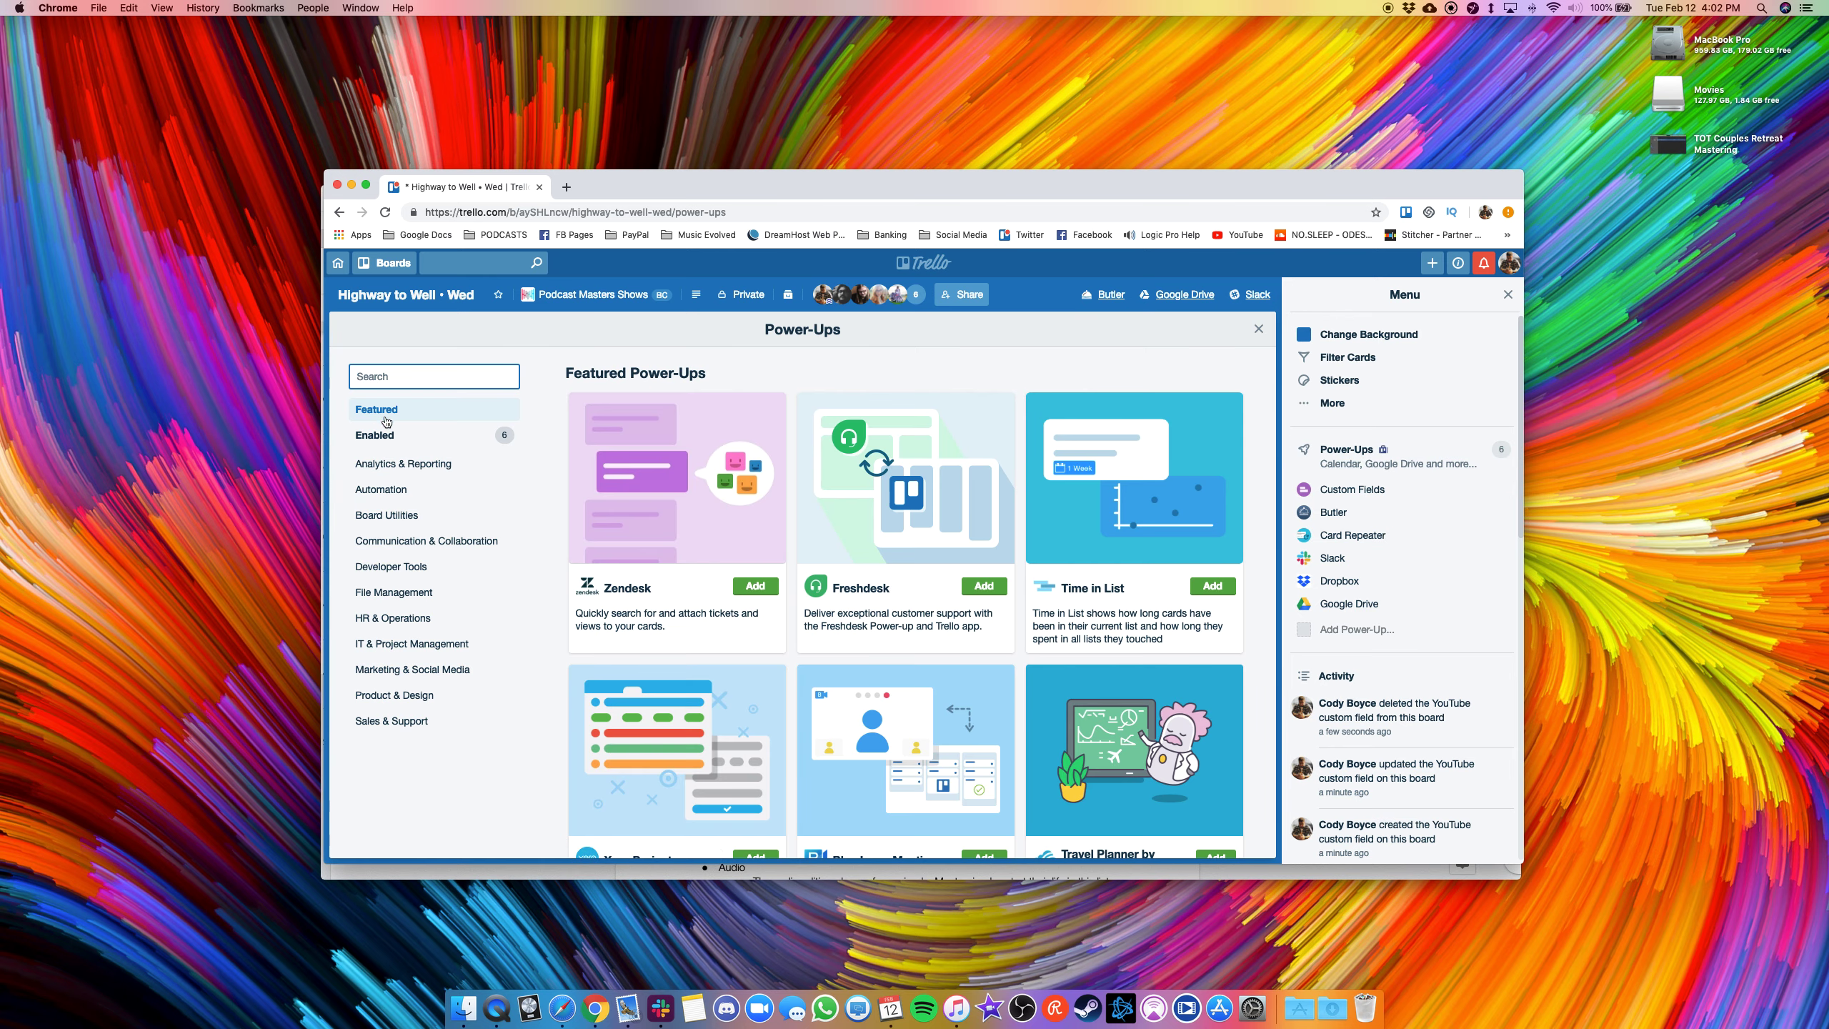
pyautogui.click(370, 436)
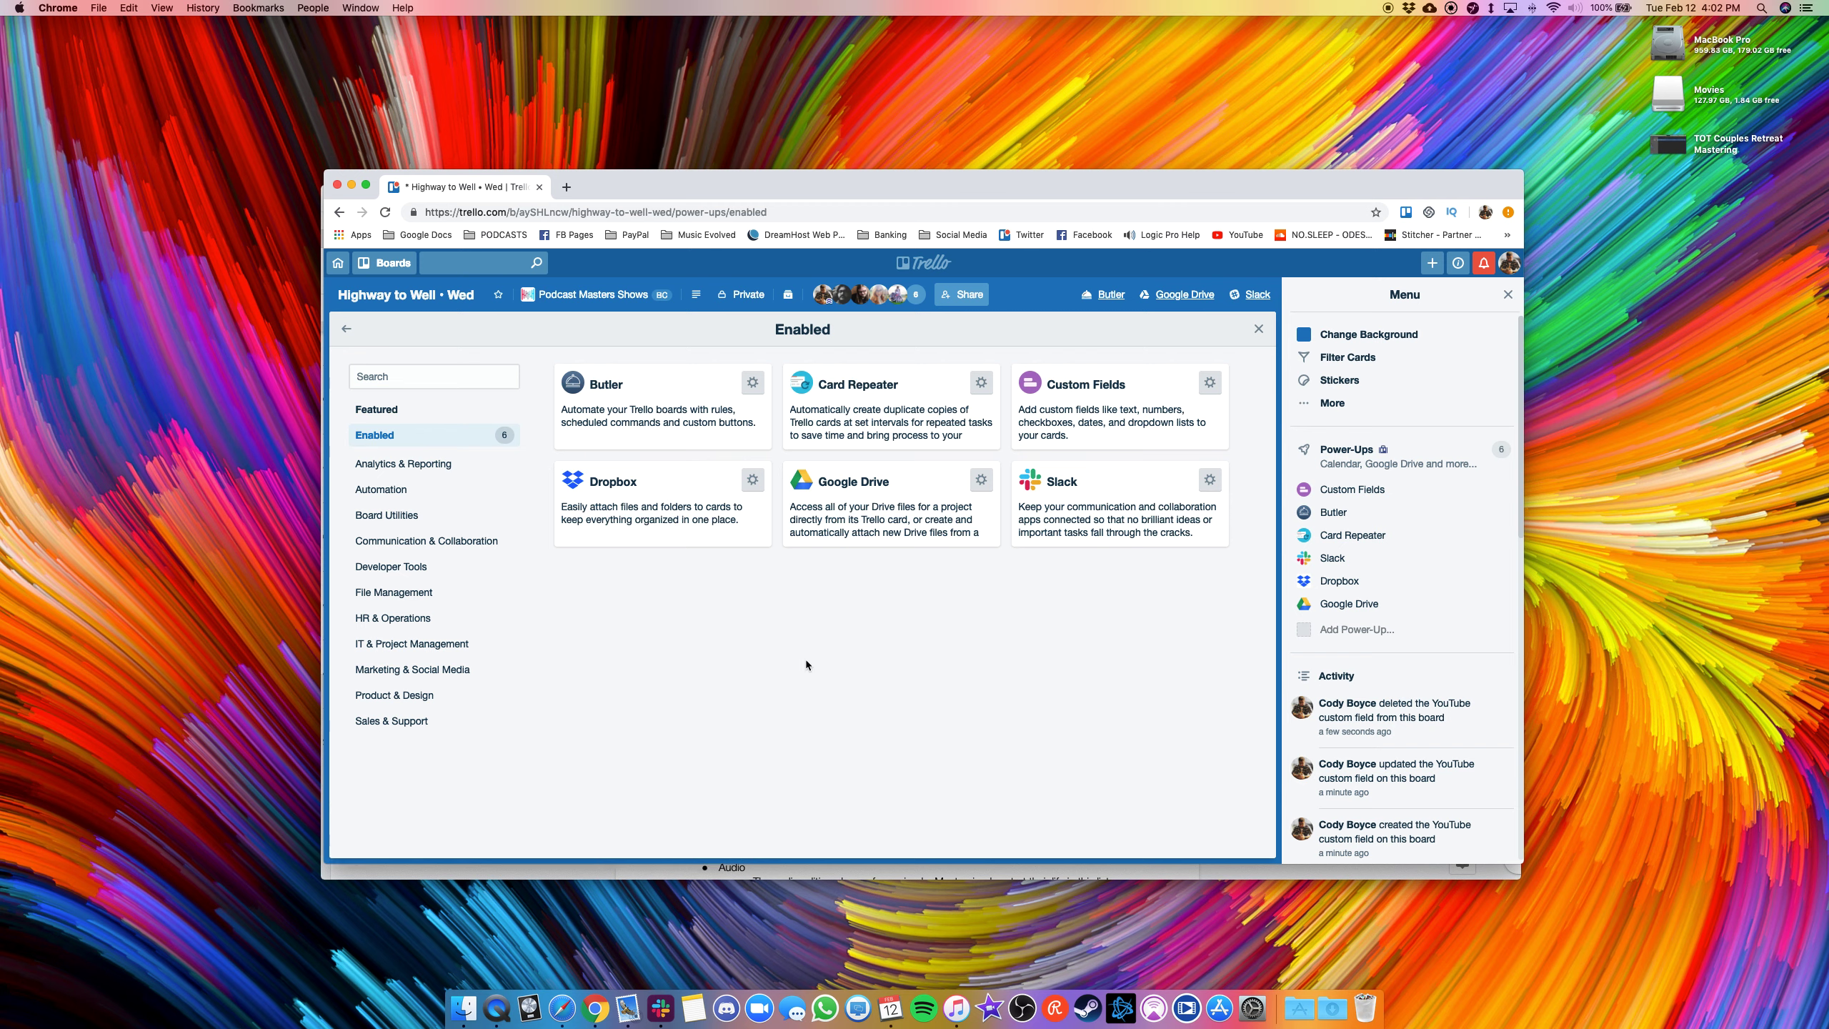
pyautogui.click(752, 480)
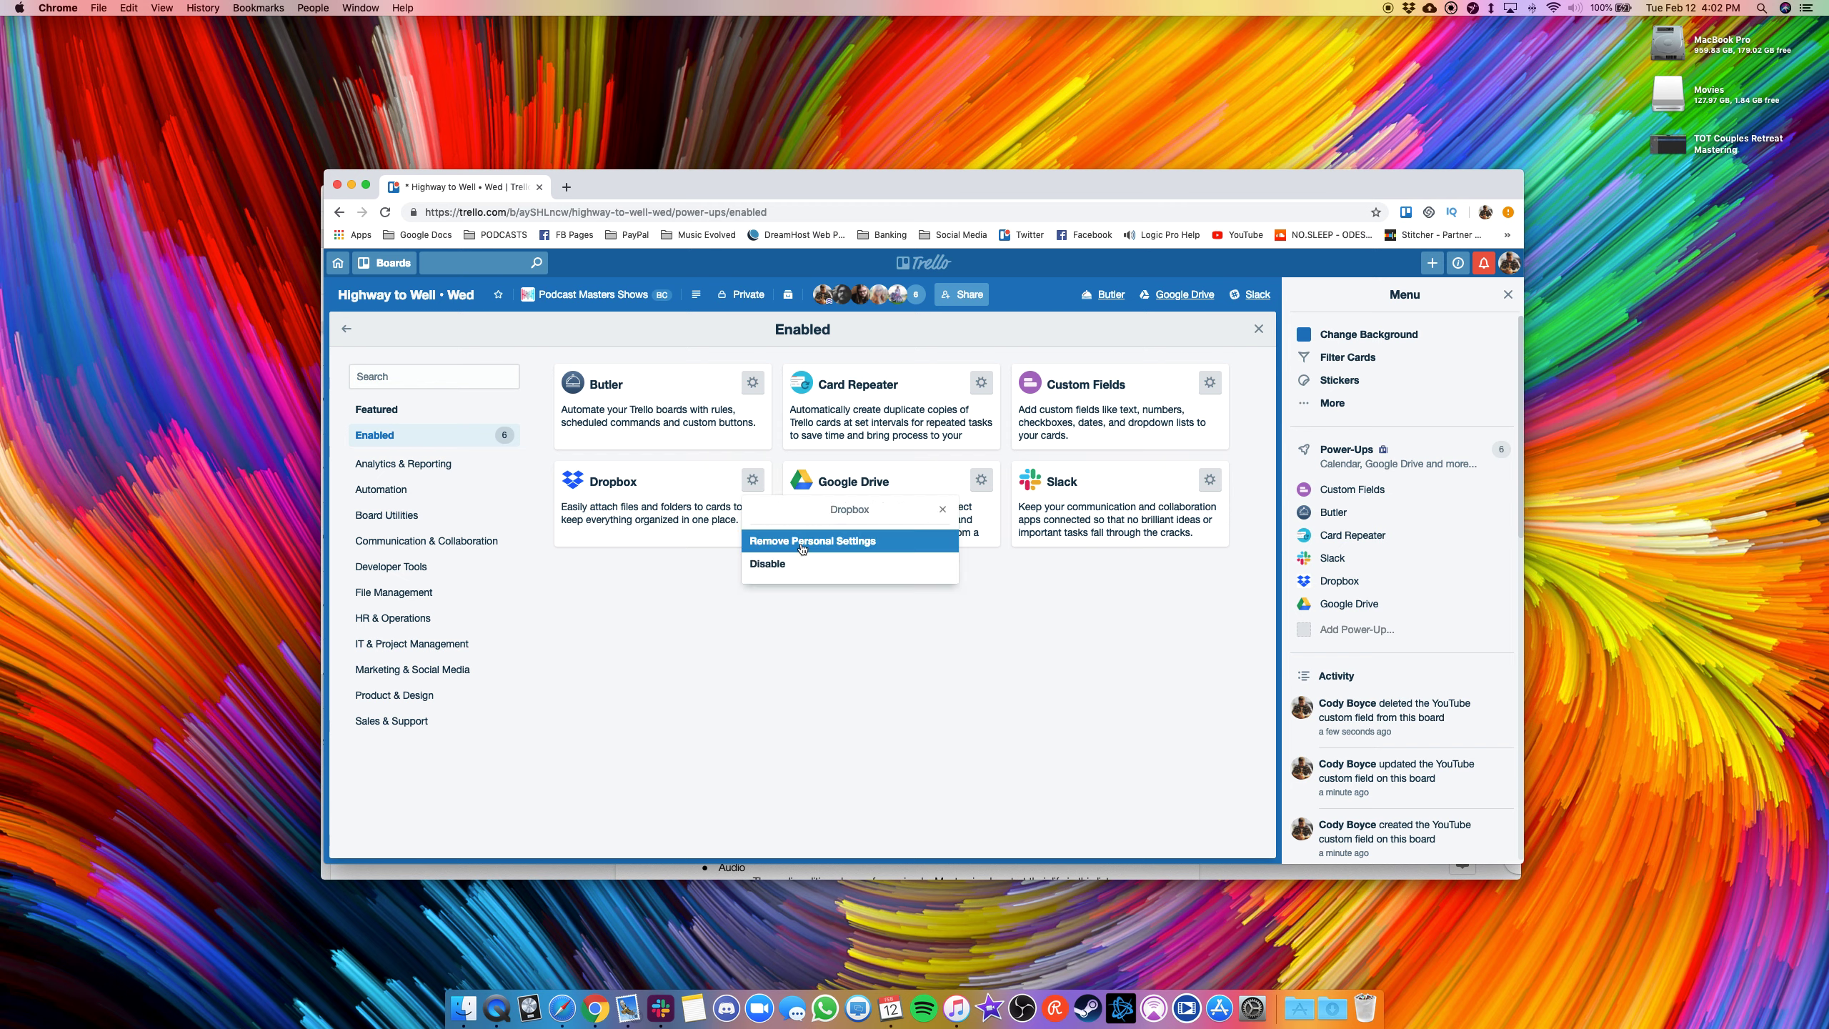
pyautogui.click(768, 564)
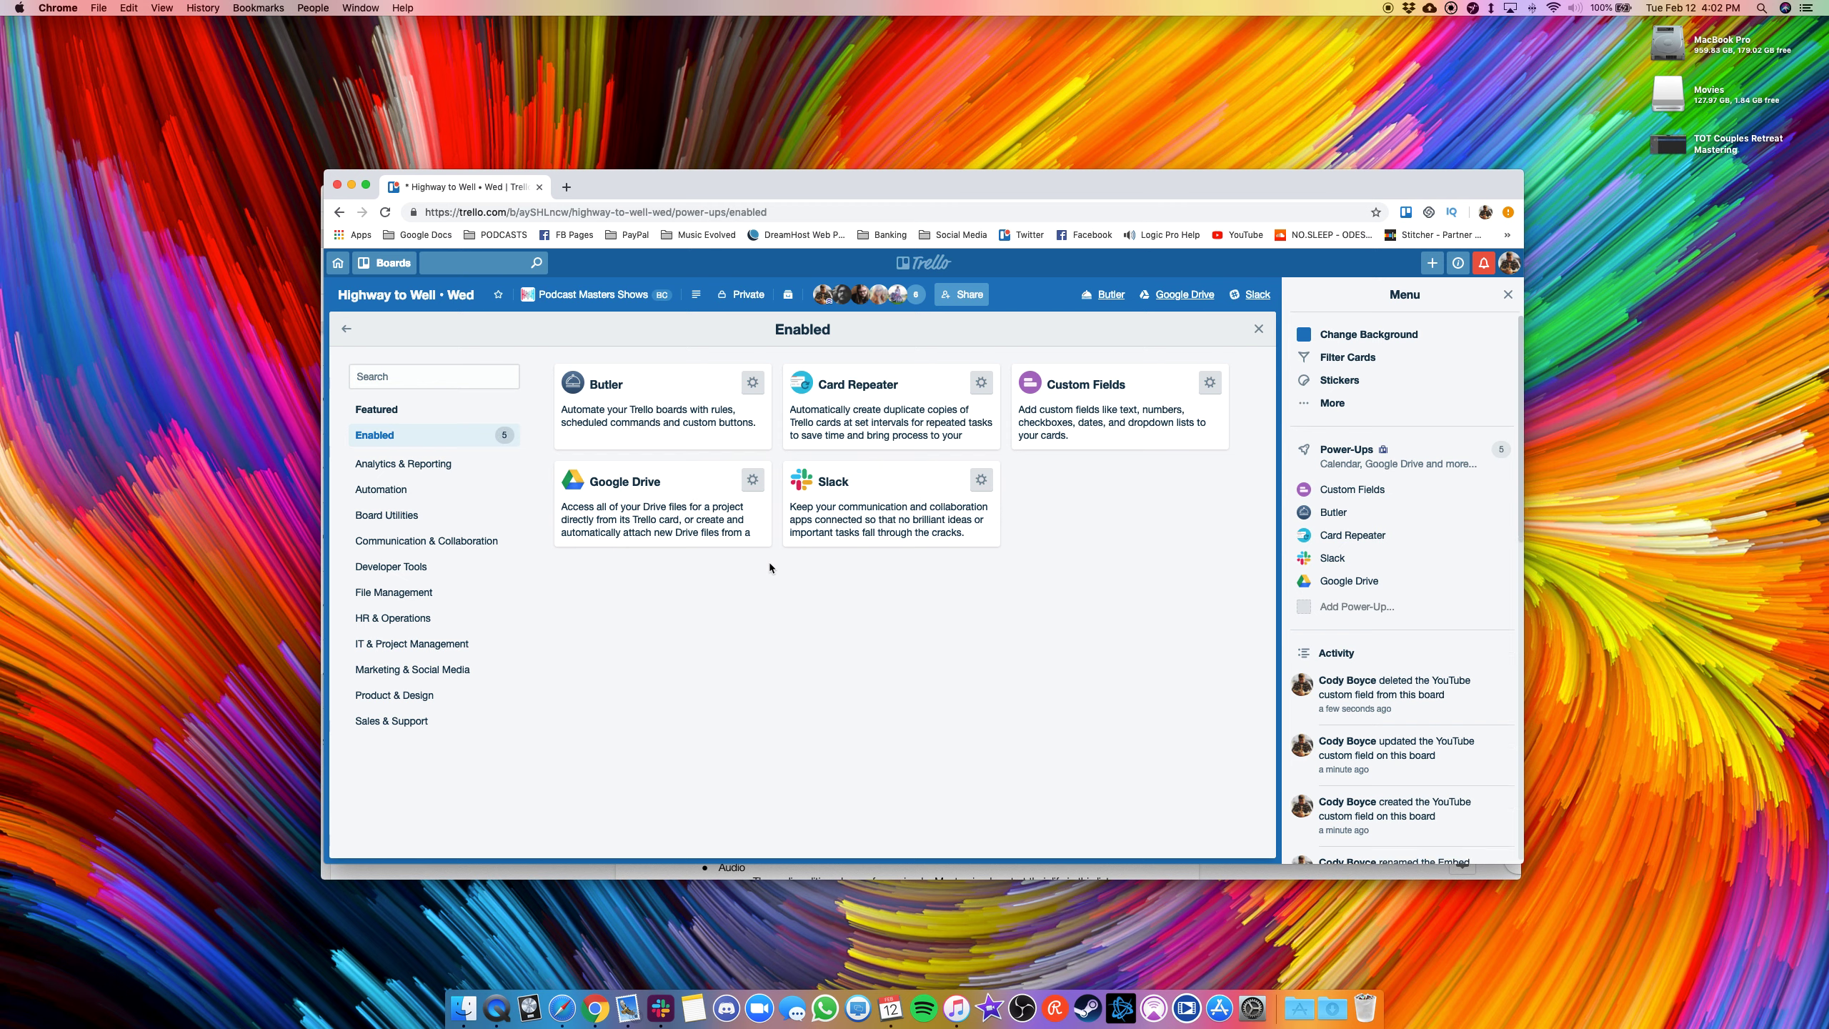
# Step: Disable the Slack Power-Up and close the Power-Ups overview and the board menu
pyautogui.click(986, 489)
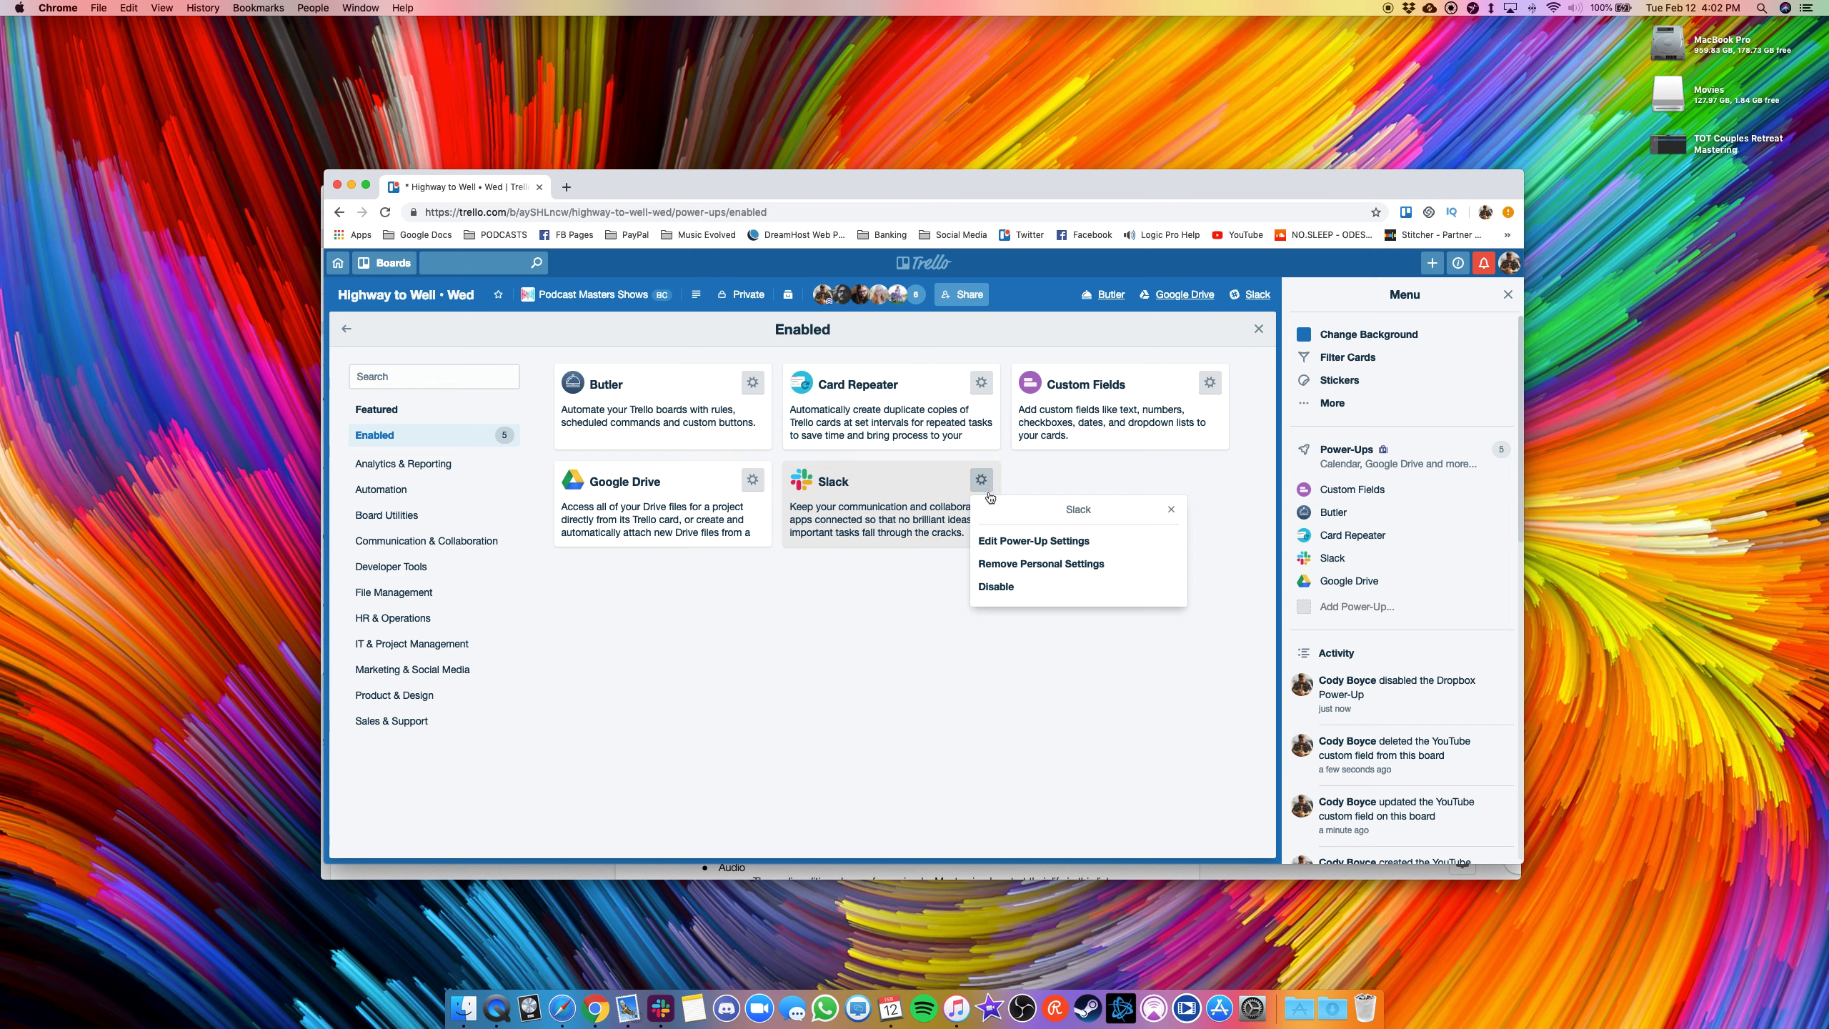
pyautogui.click(1001, 588)
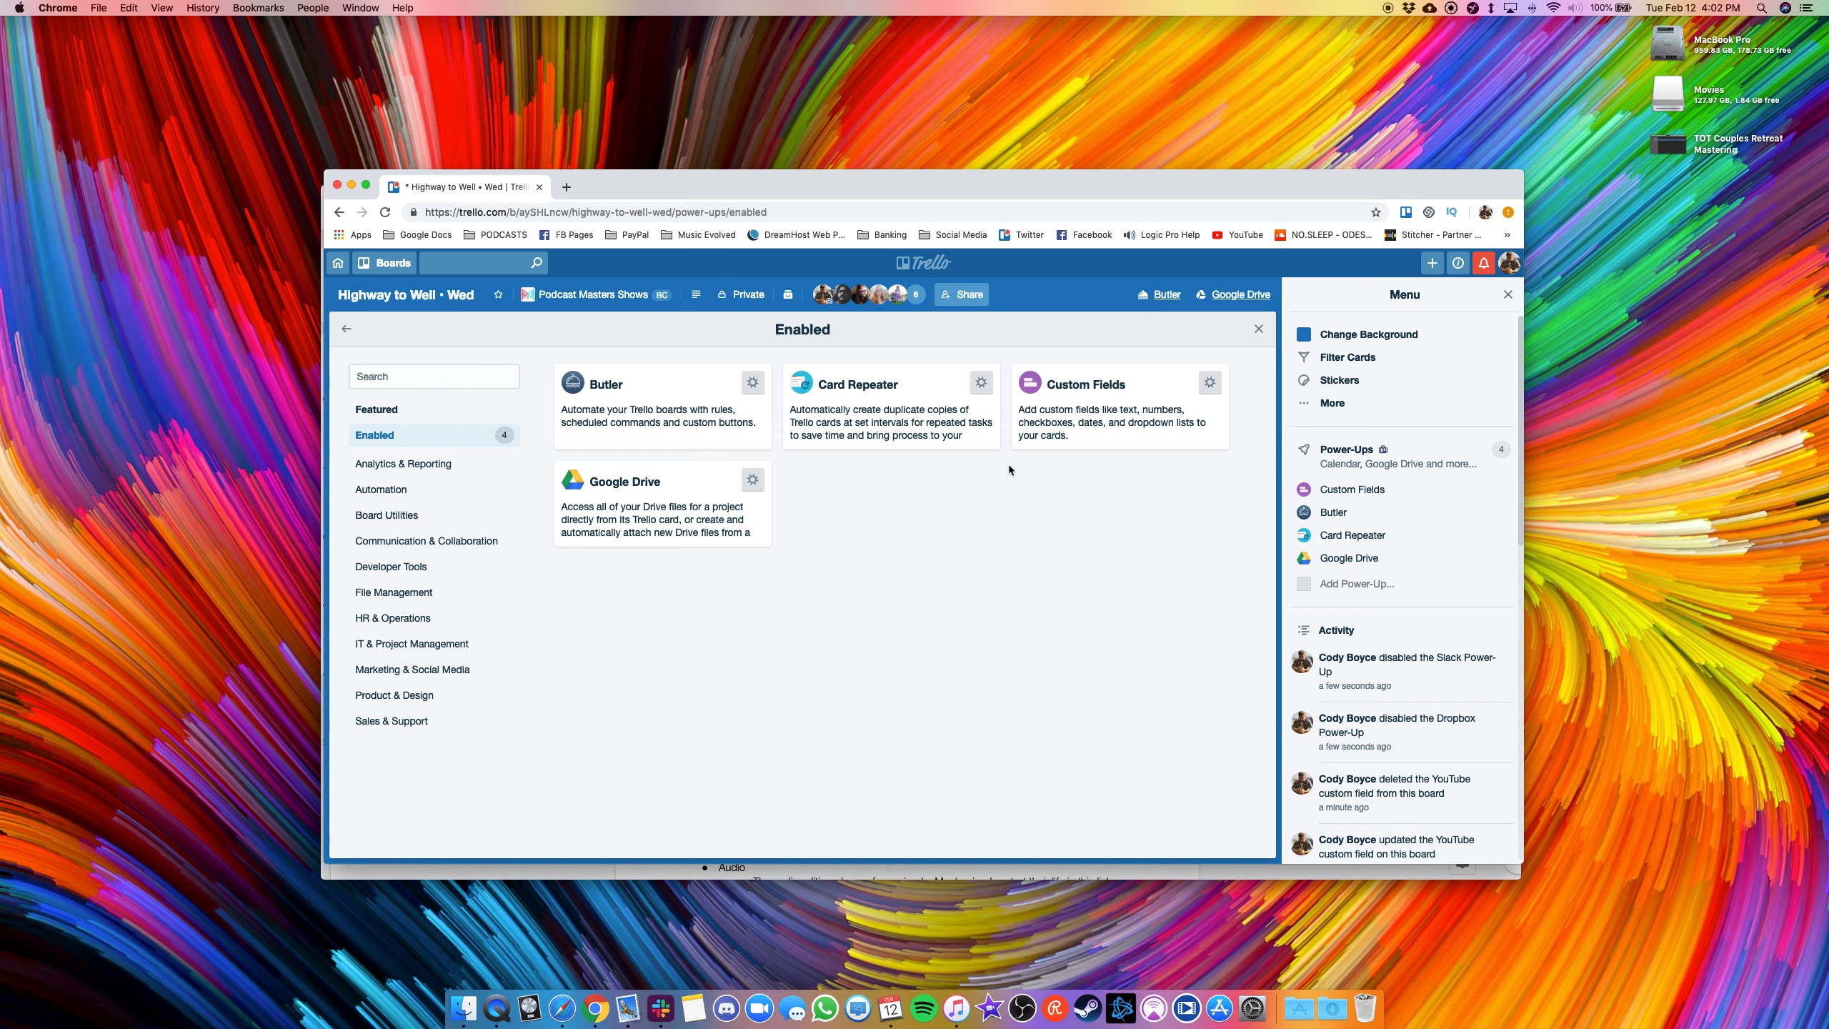
pyautogui.click(1259, 330)
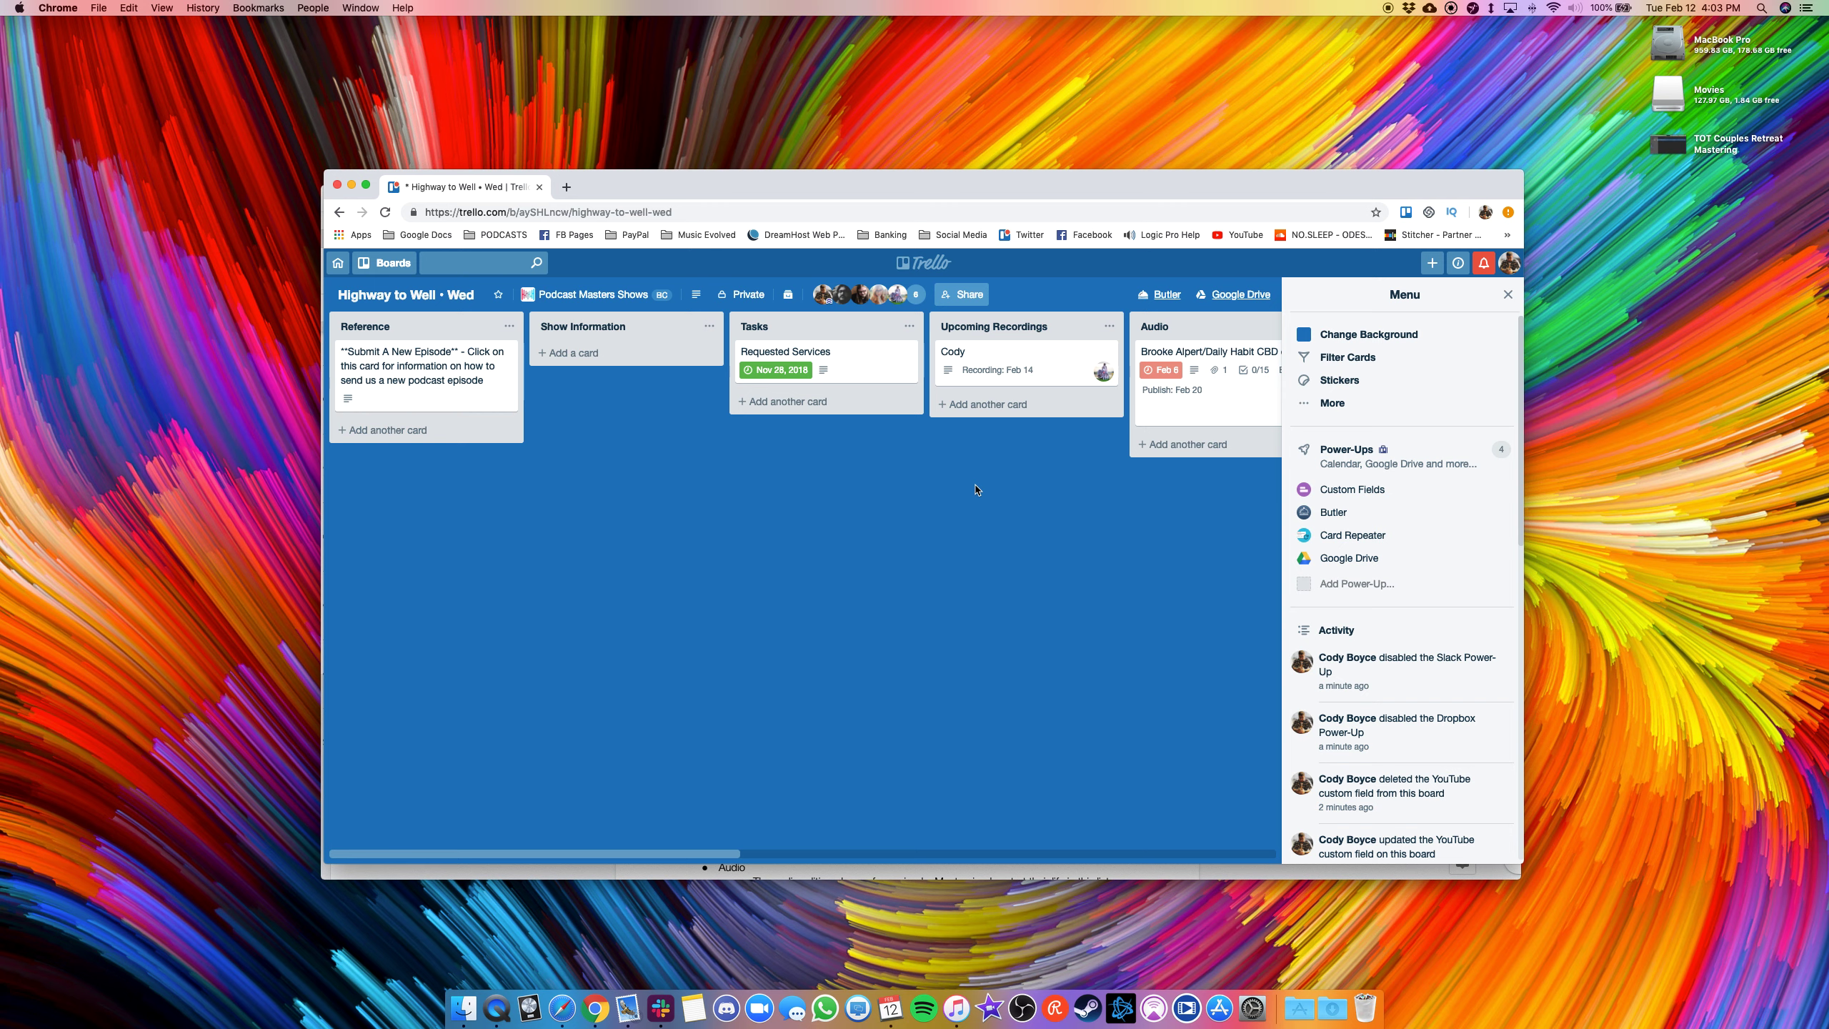
pyautogui.press('w')
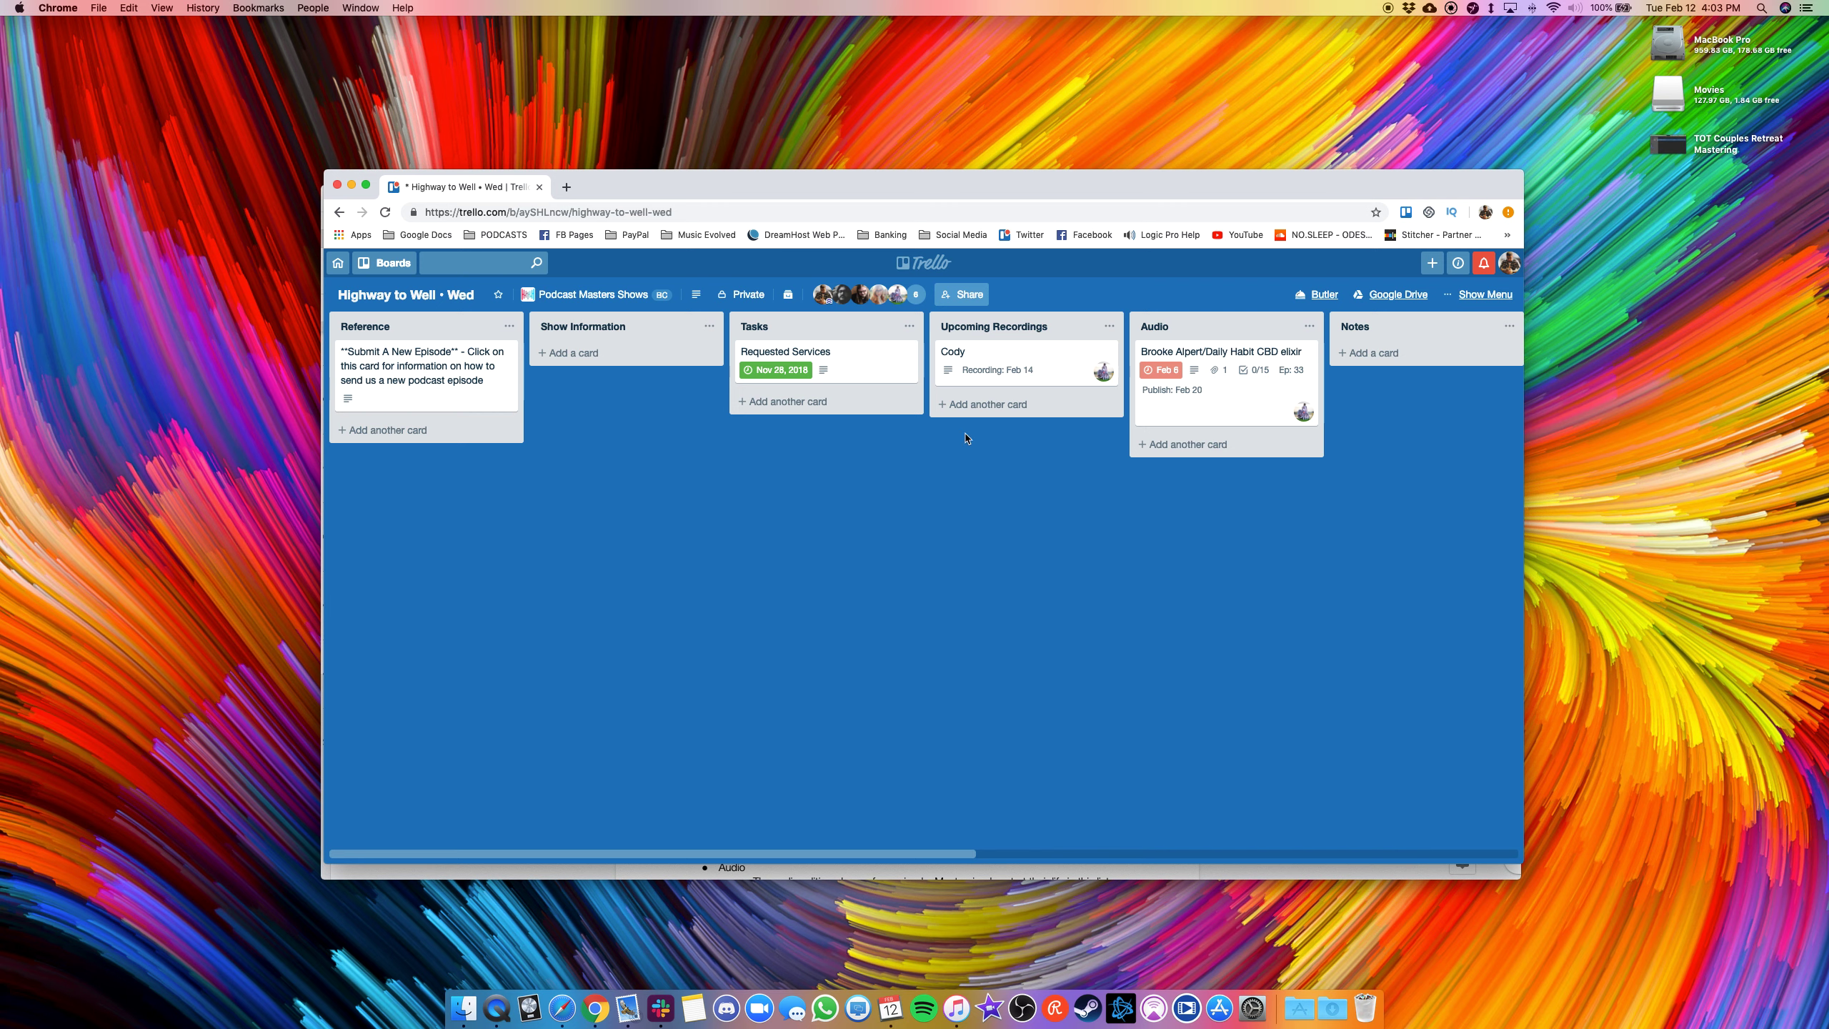
# Step: Leave the Highway to Well board for the overview of all boards and look through each team's boards, especially Podcast Masters Shows
pyautogui.click(923, 263)
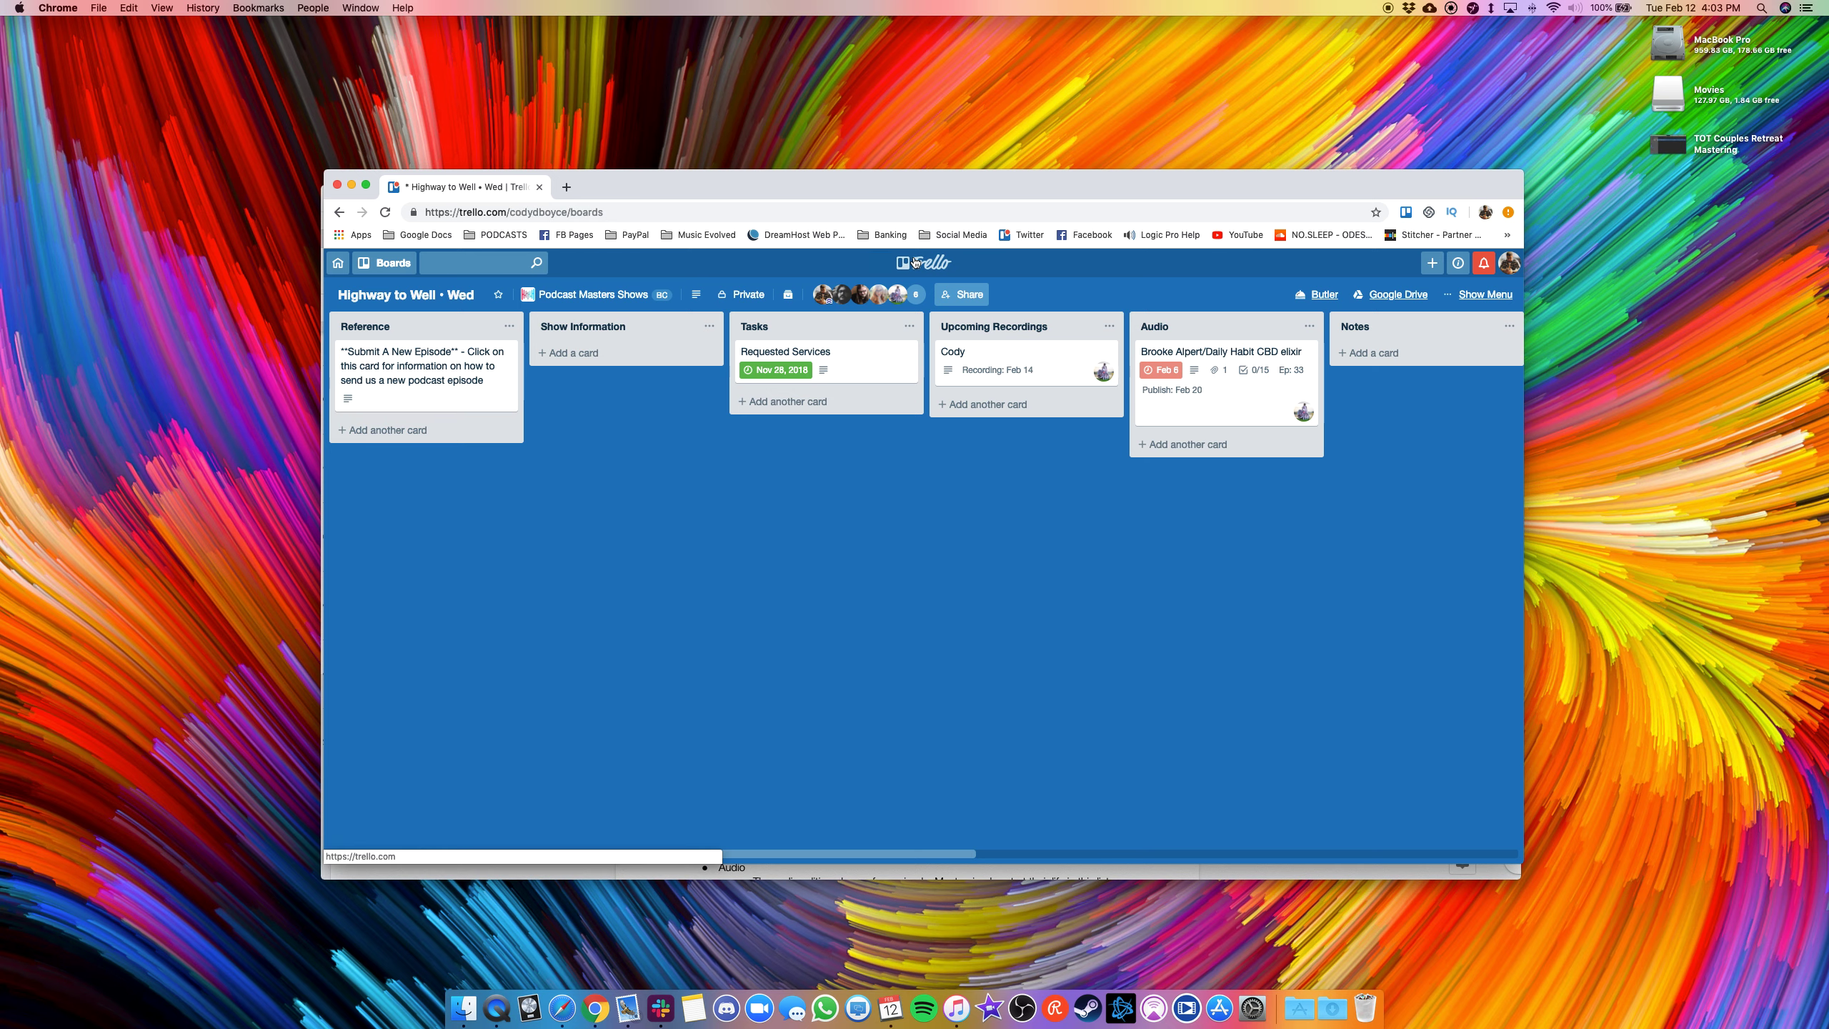
pyautogui.scroll(-5, 1348, 585)
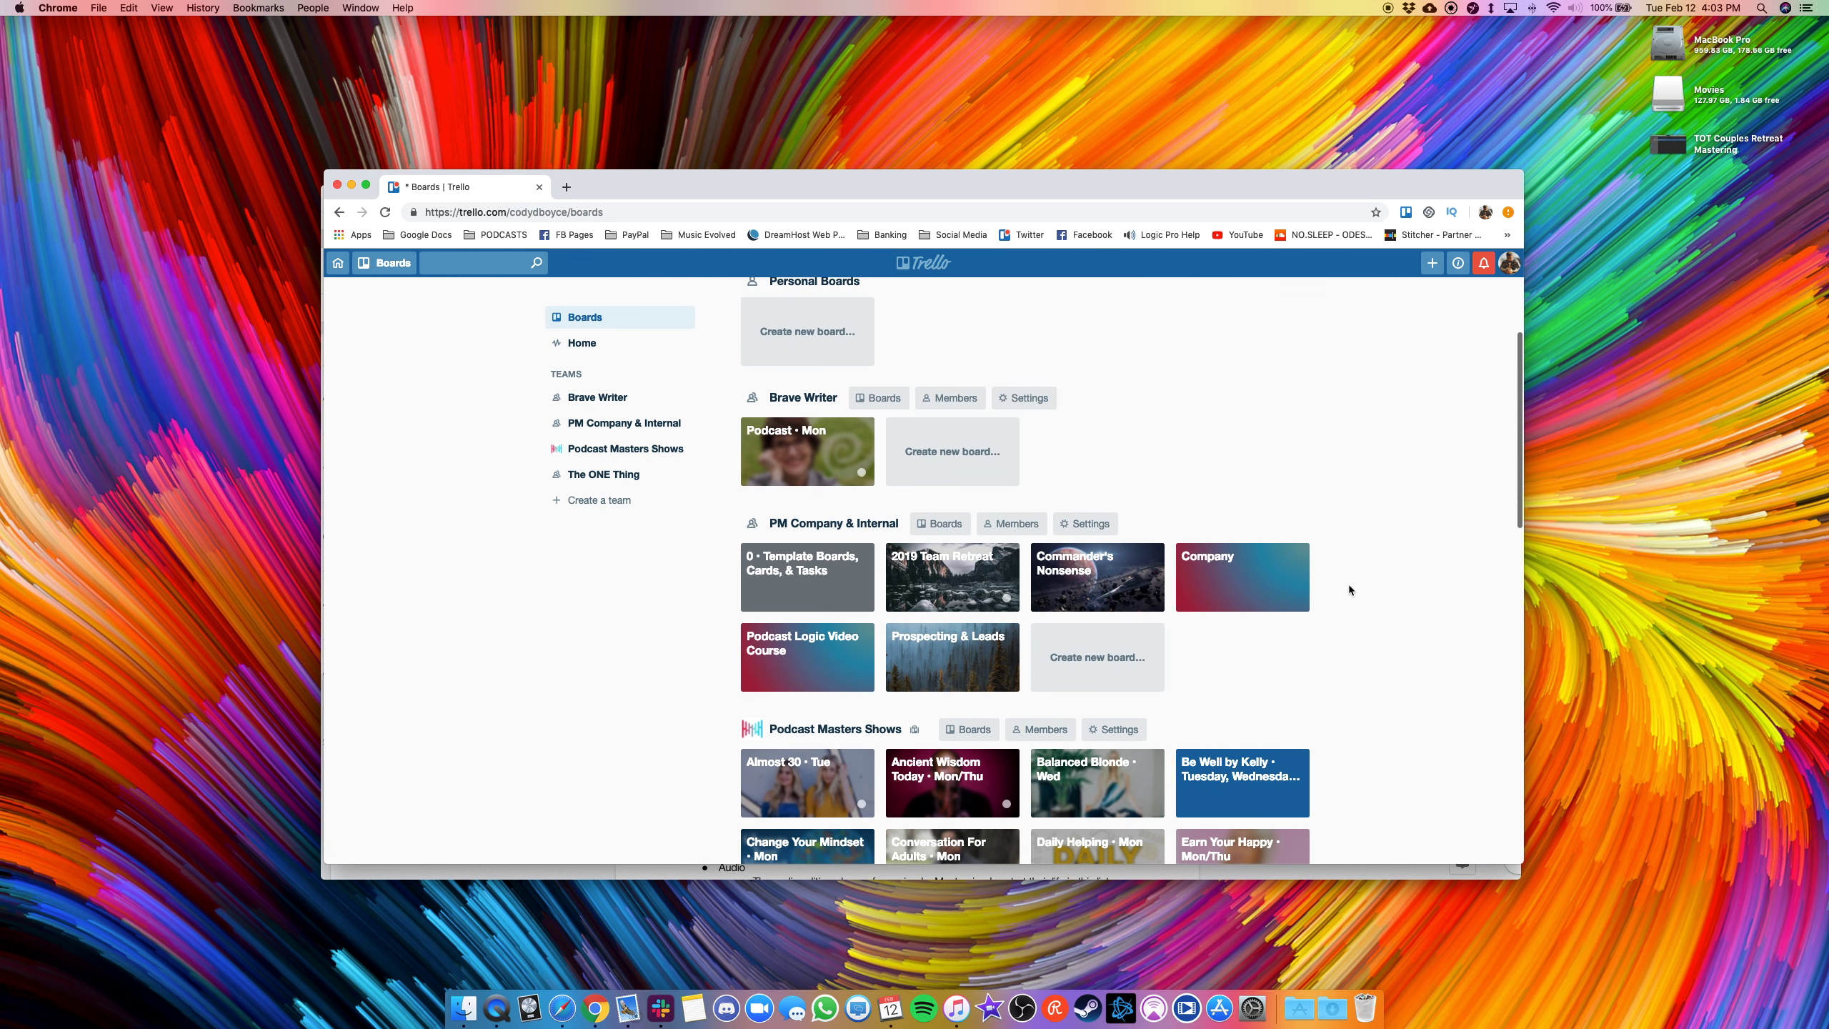
pyautogui.scroll(-1, 1349, 590)
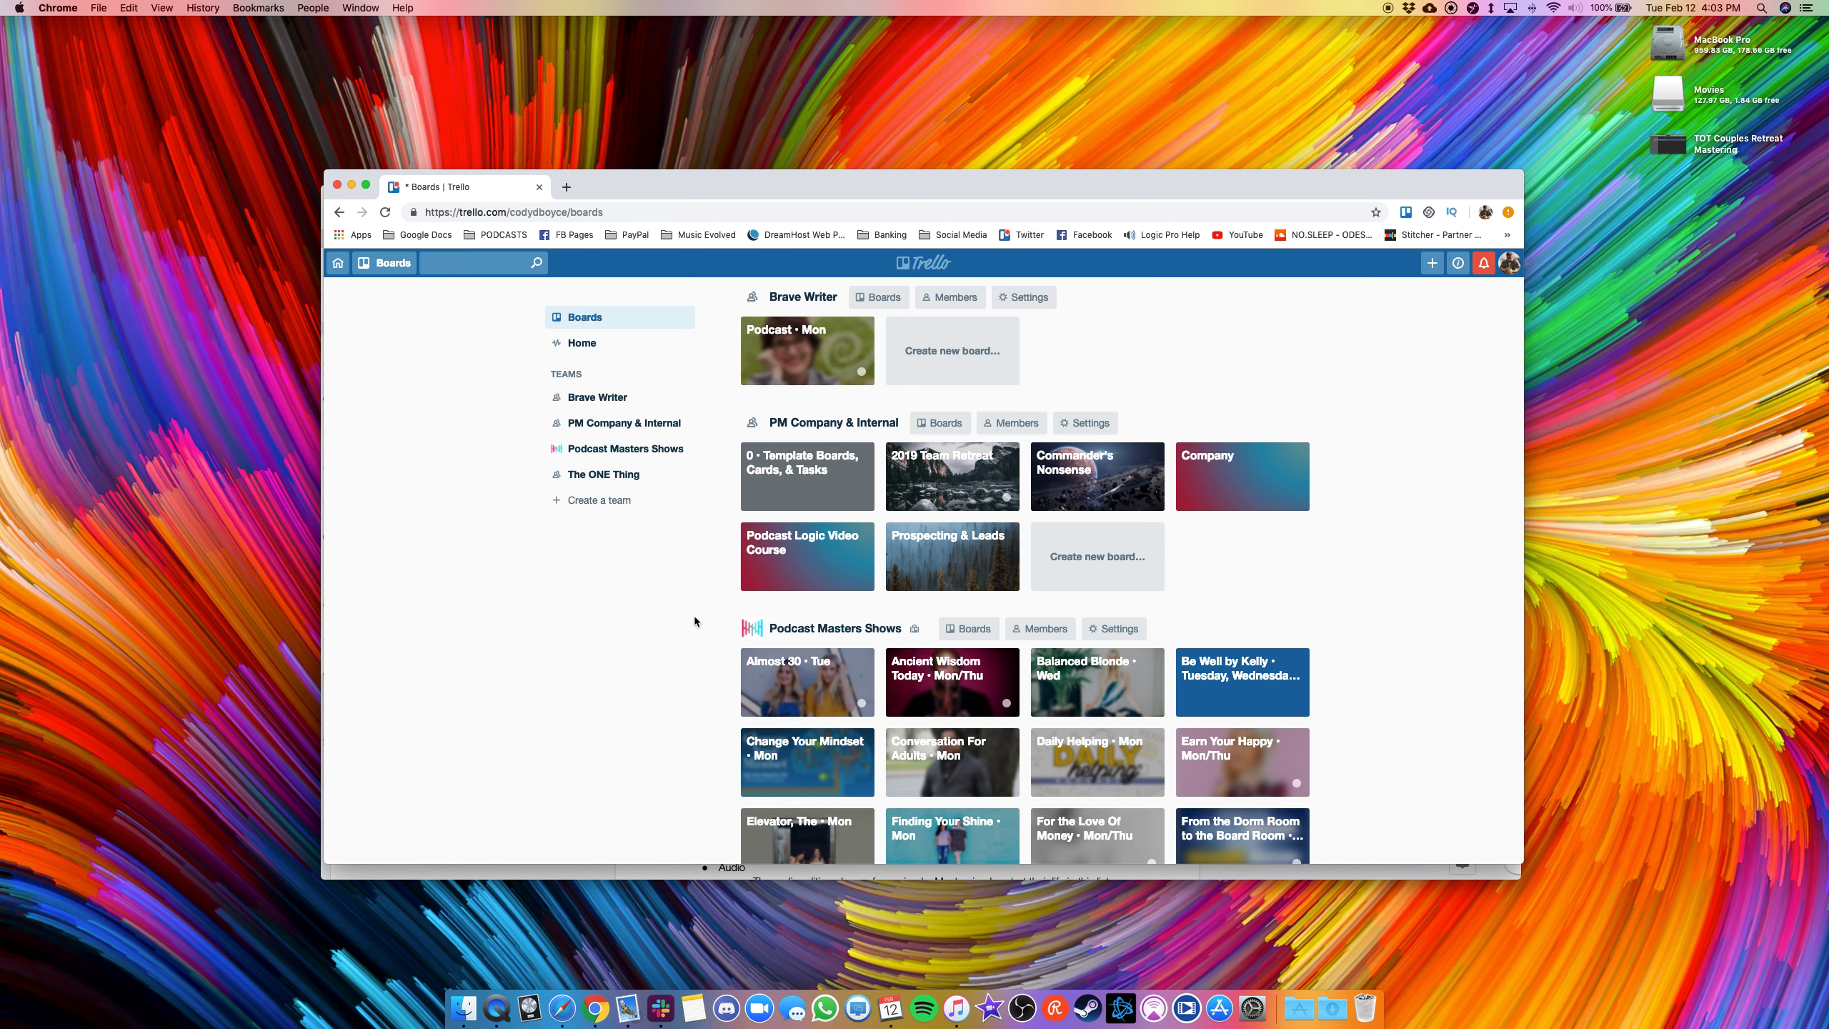
pyautogui.scroll(-15, 695, 620)
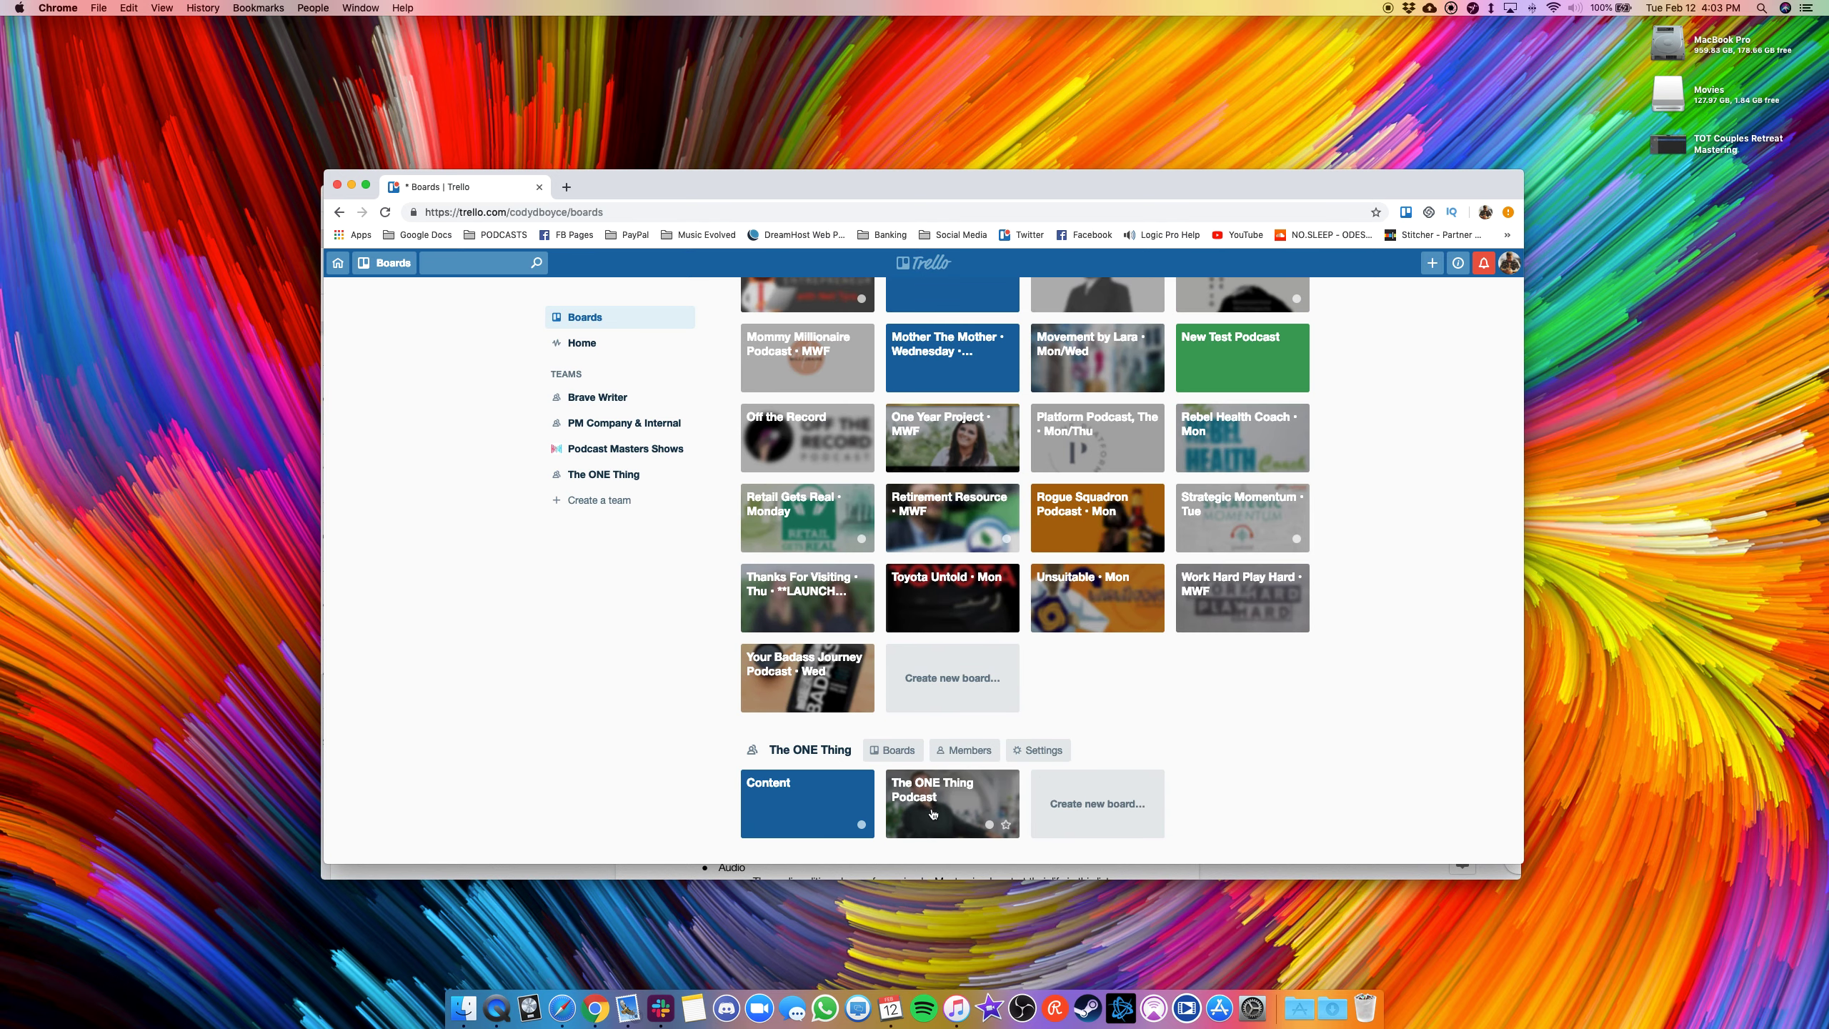
pyautogui.scroll(5, 611, 681)
pyautogui.scroll(3, 613, 682)
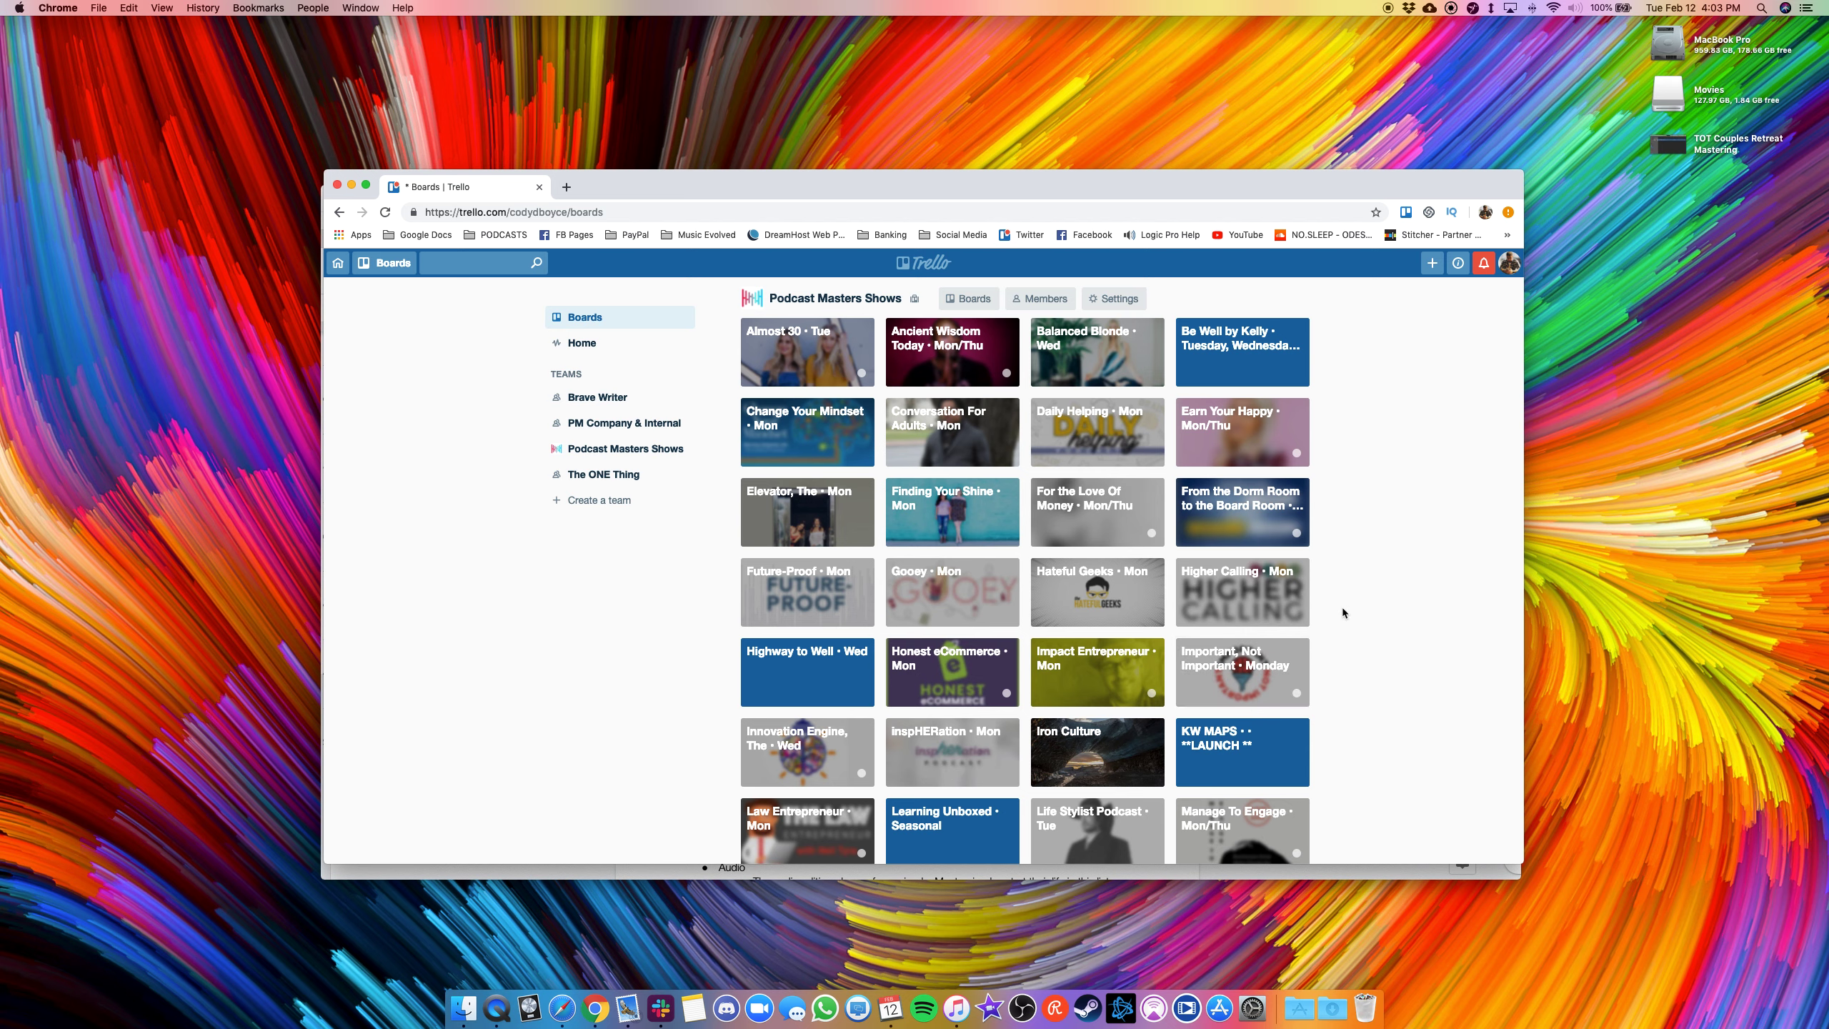
pyautogui.scroll(-3, 1343, 611)
pyautogui.scroll(-3, 1342, 611)
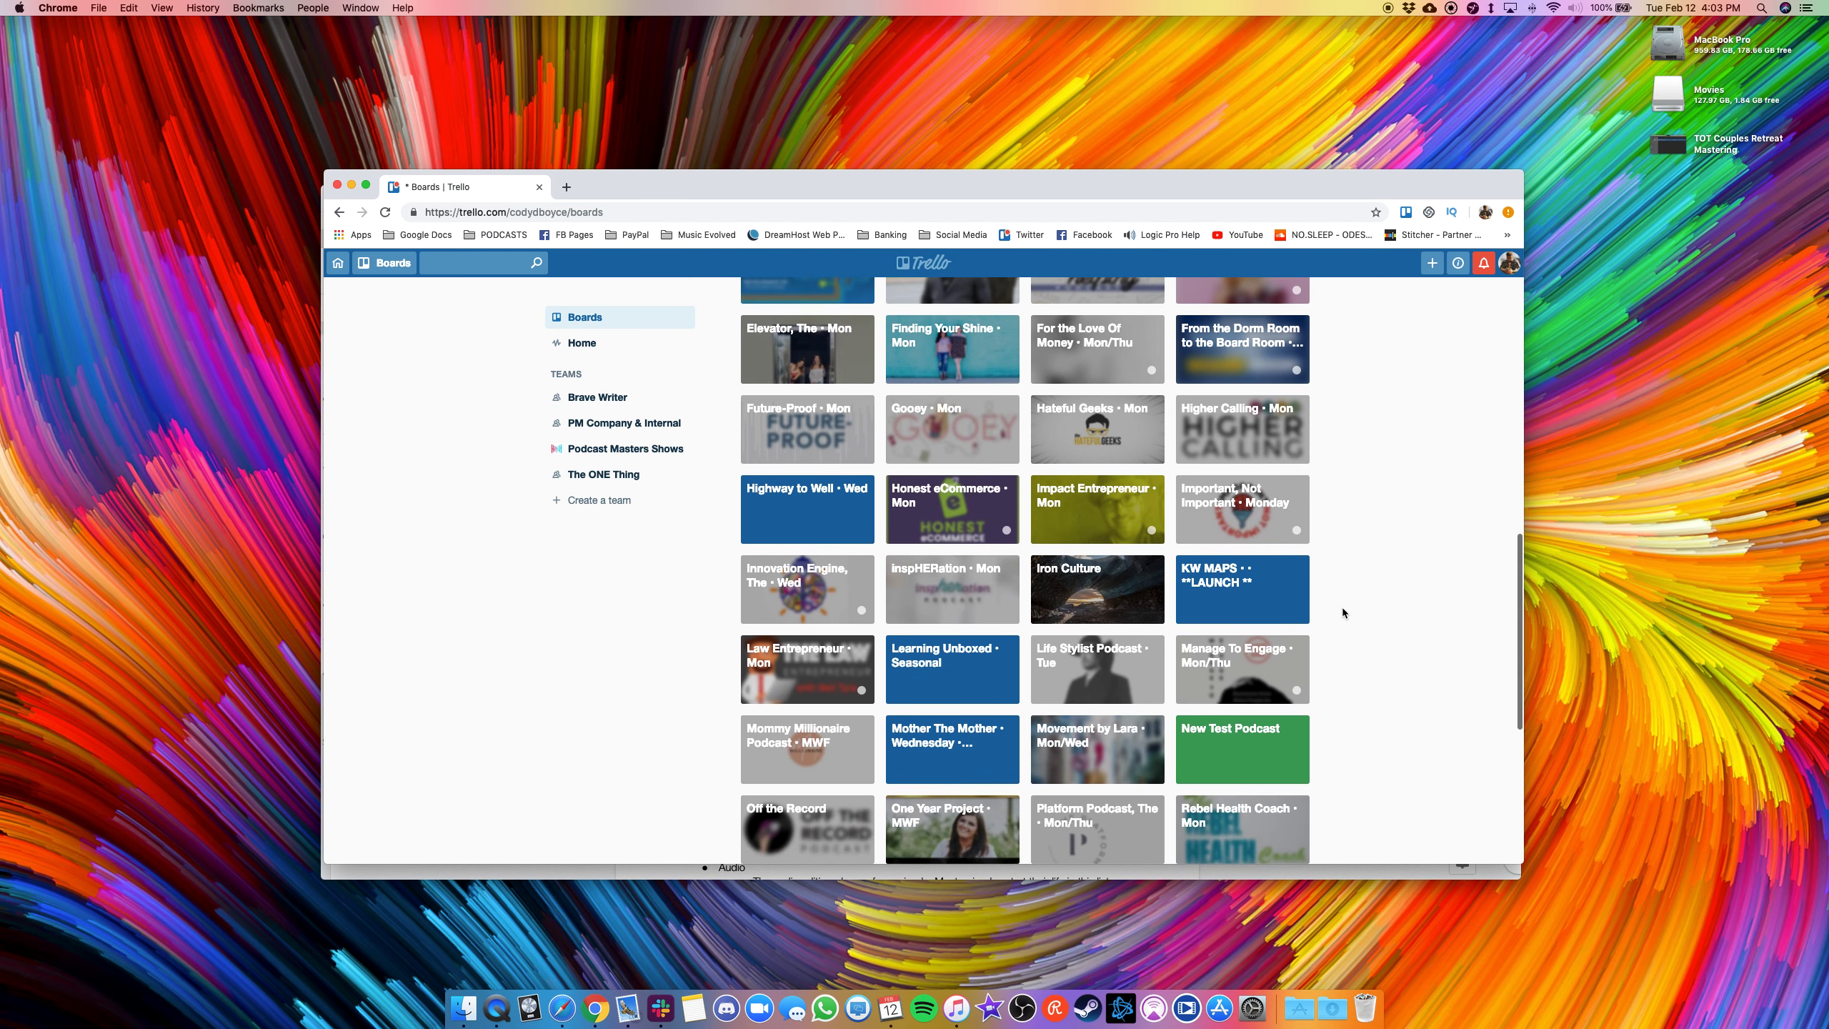
pyautogui.scroll(2, 1343, 612)
pyautogui.scroll(3, 1343, 612)
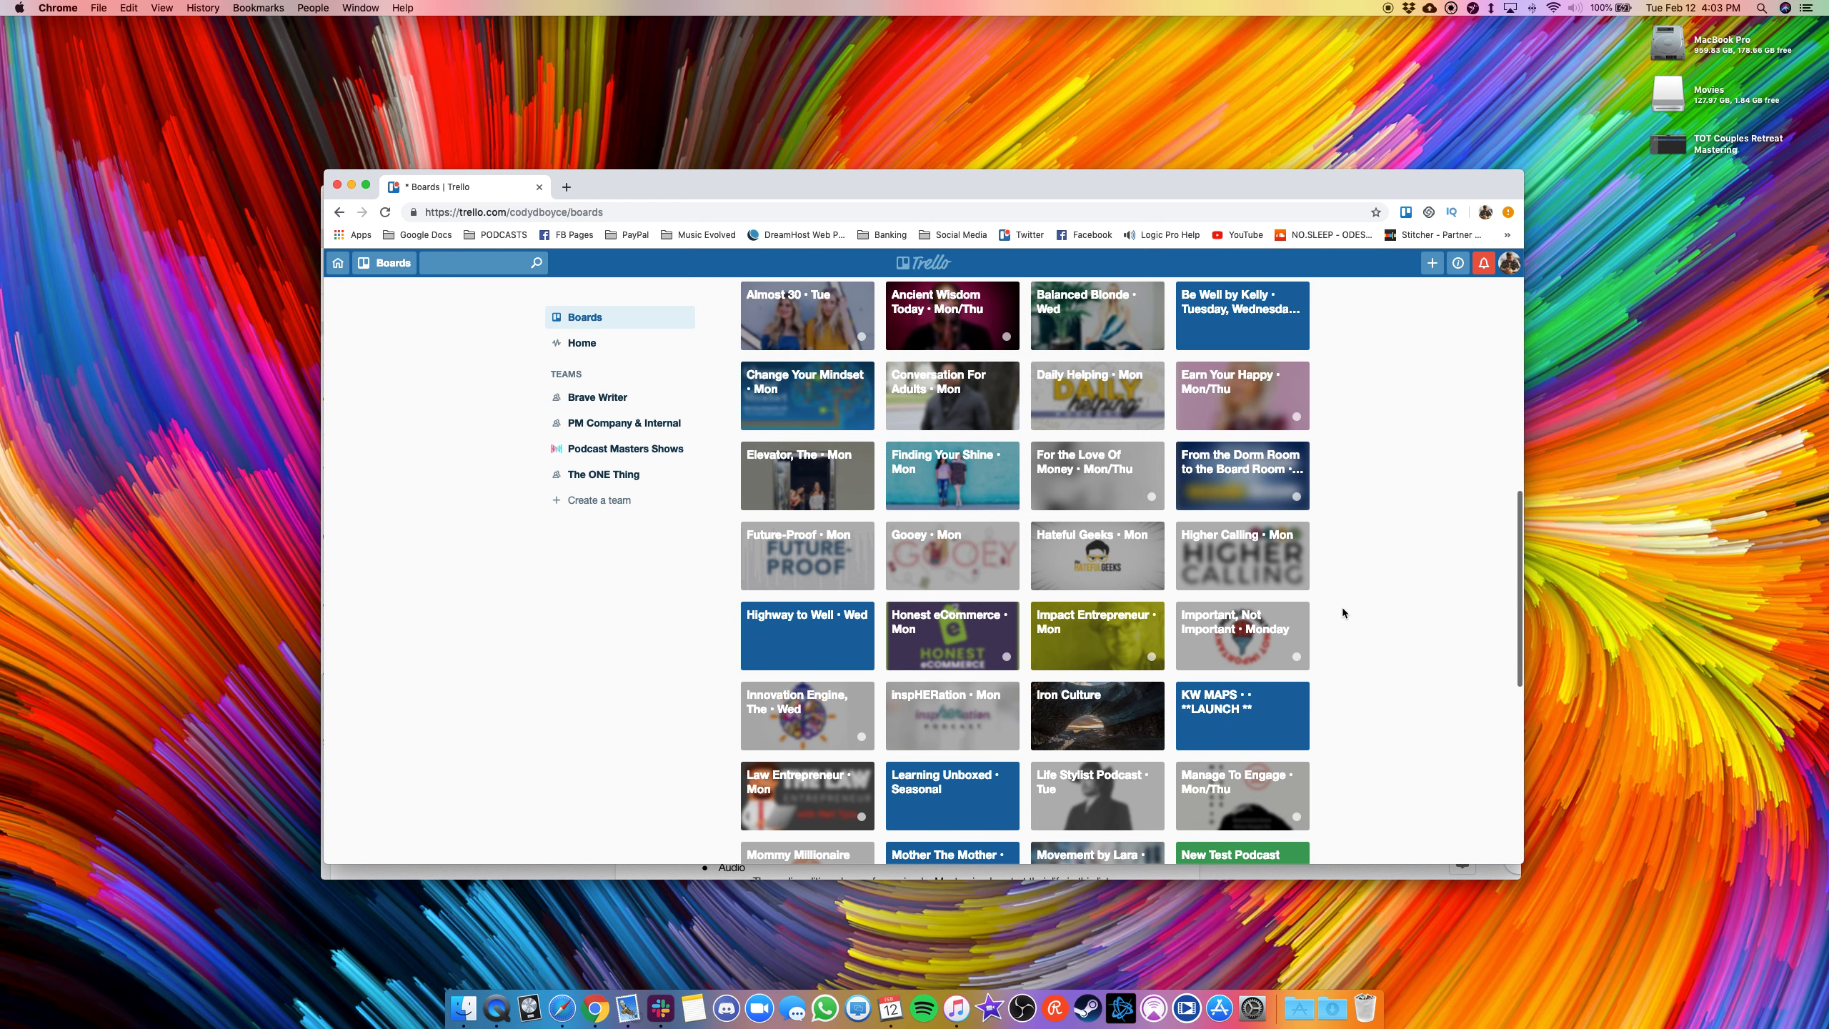